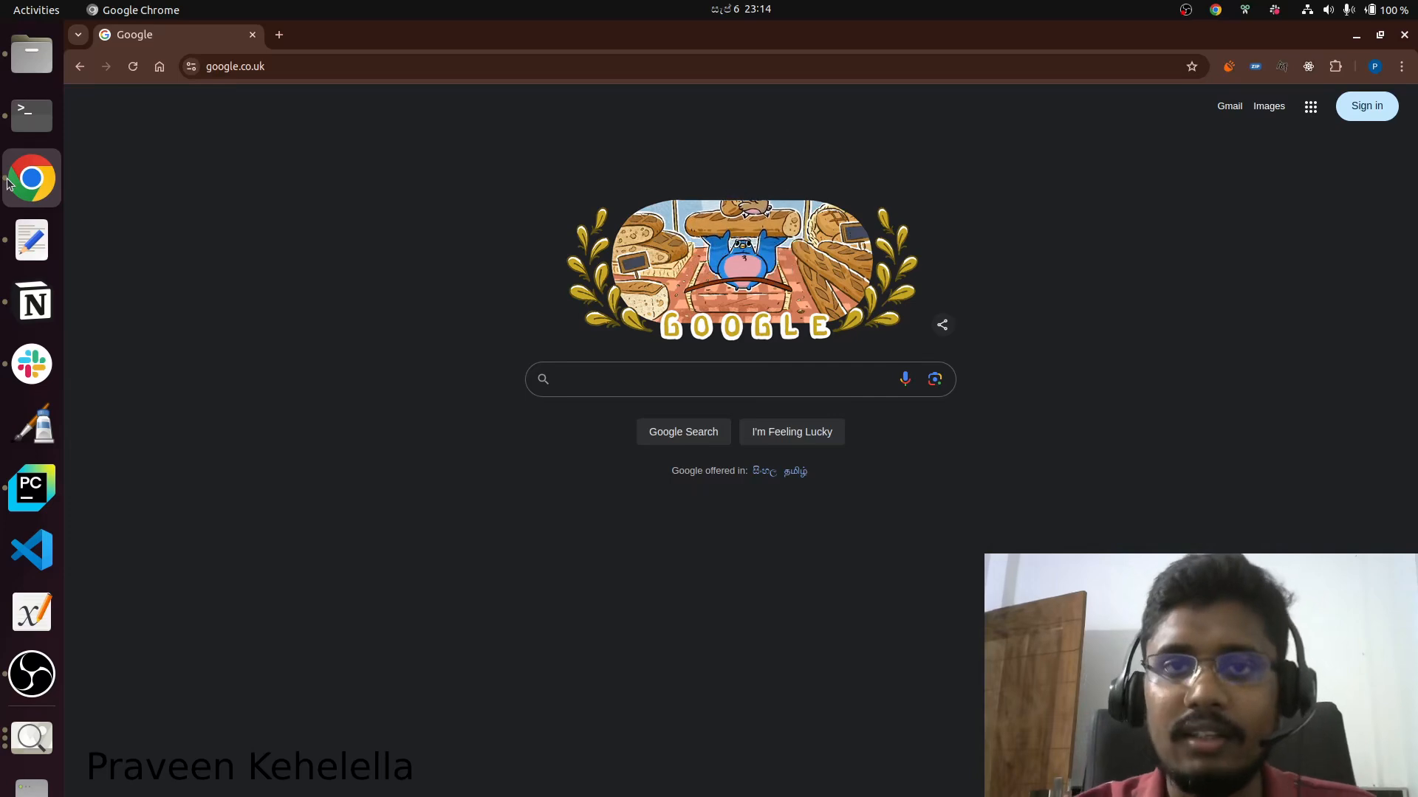
Search Google for "tinkercad" and open the Tinkercad website from the results.
{"action": "left_click", "coordinate": [595, 382]}
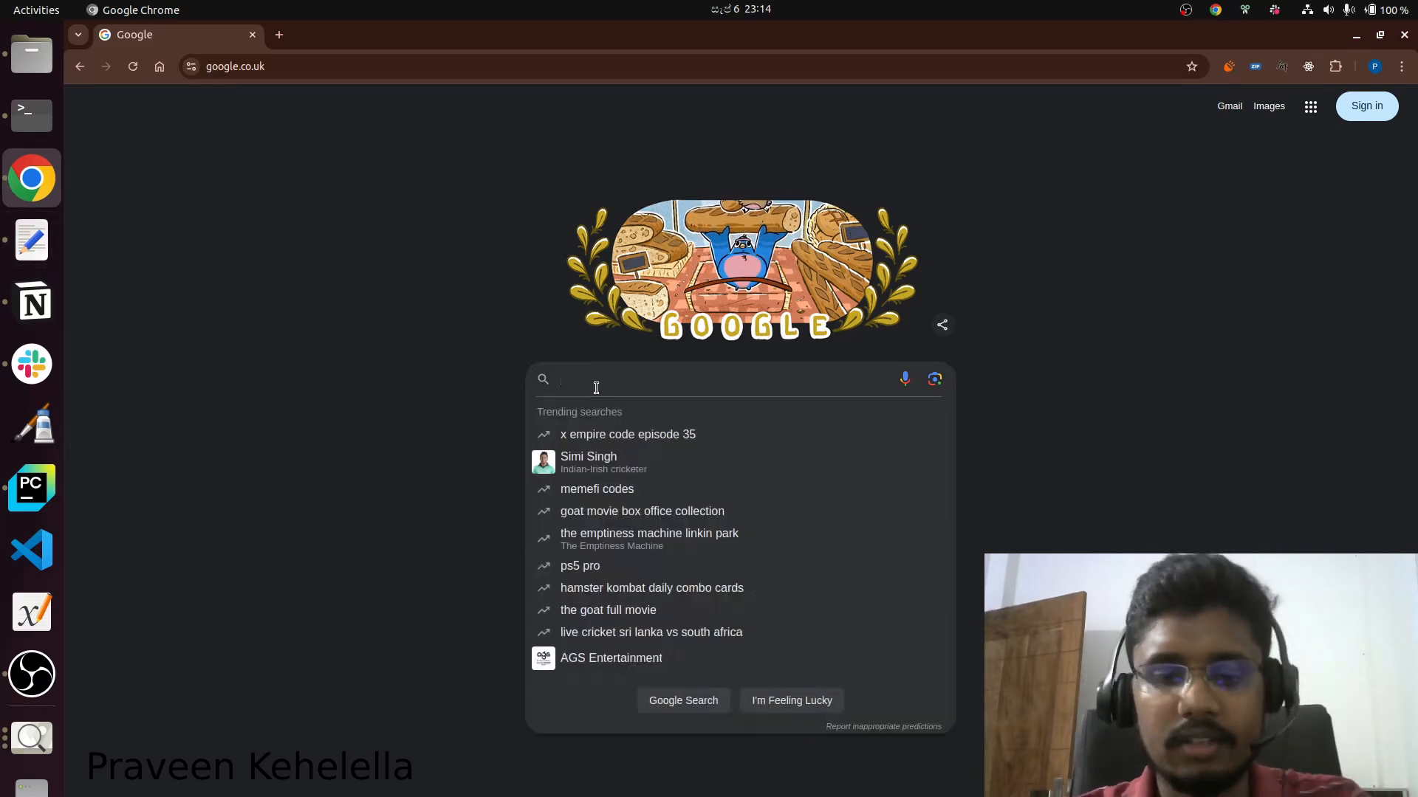
{"action": "type", "text": "tinkercad"}
{"action": "key", "text": "Return"}
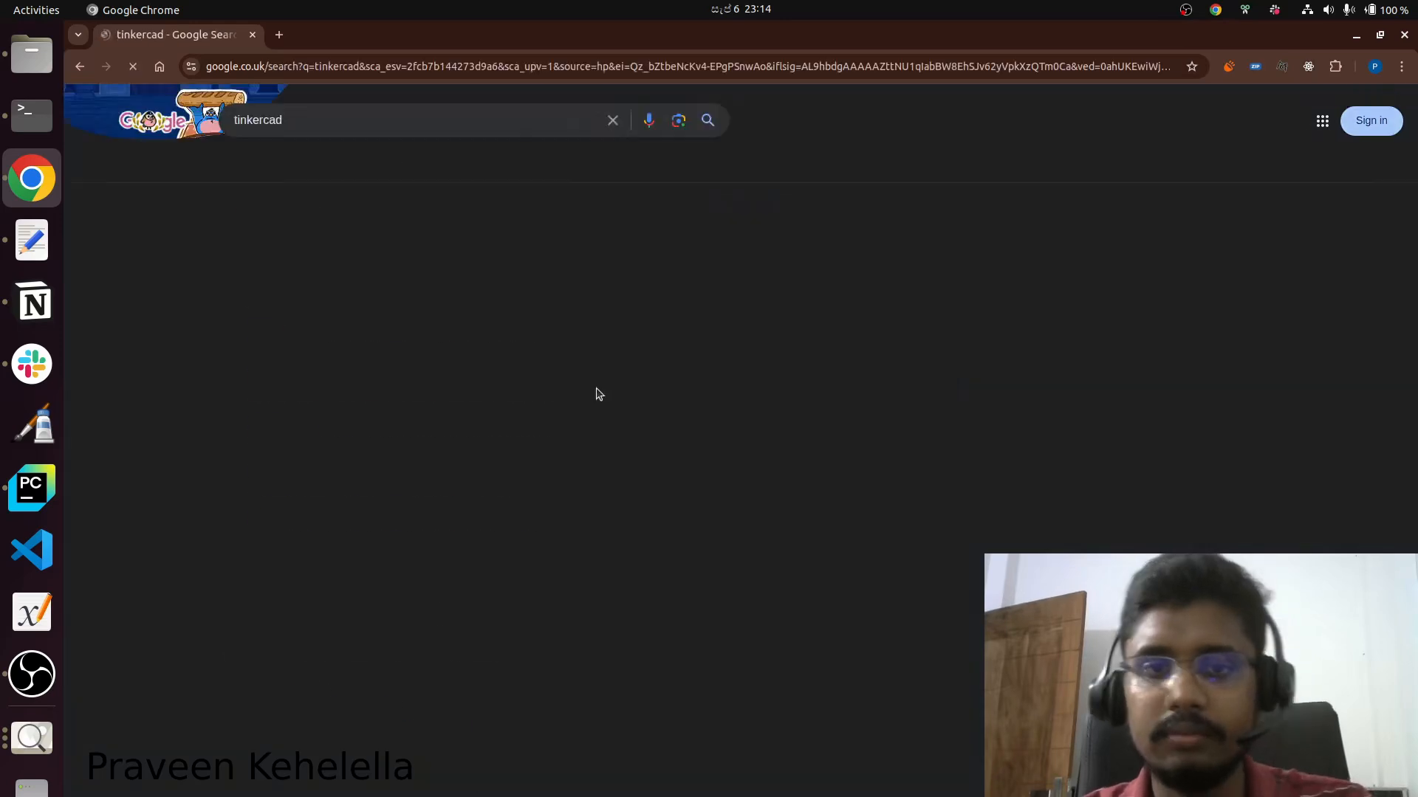
{"action": "left_click", "coordinate": [312, 253]}
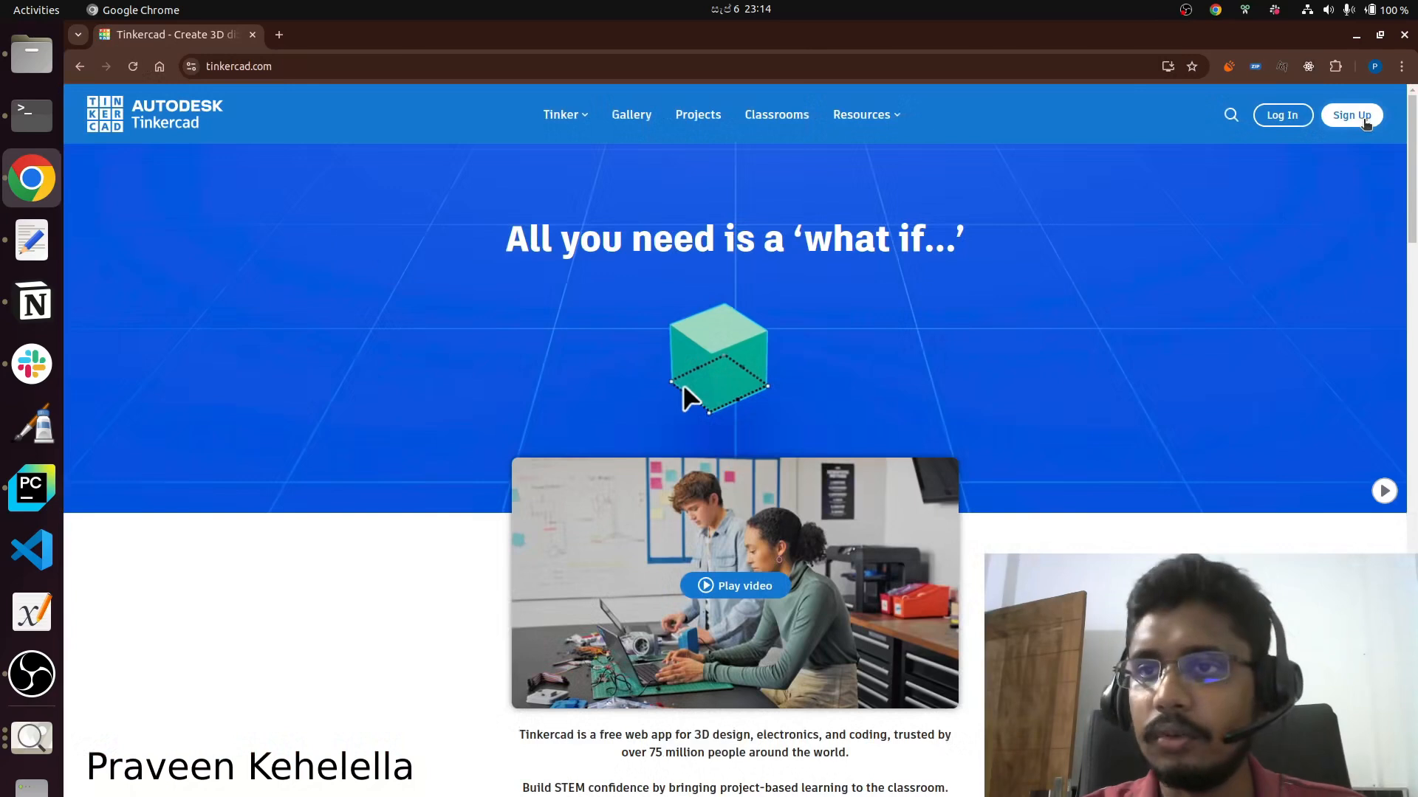
Sign up for Tinkercad with a personal account, using Google sign-in and the first listed Google account.
{"action": "left_click", "coordinate": [1352, 116]}
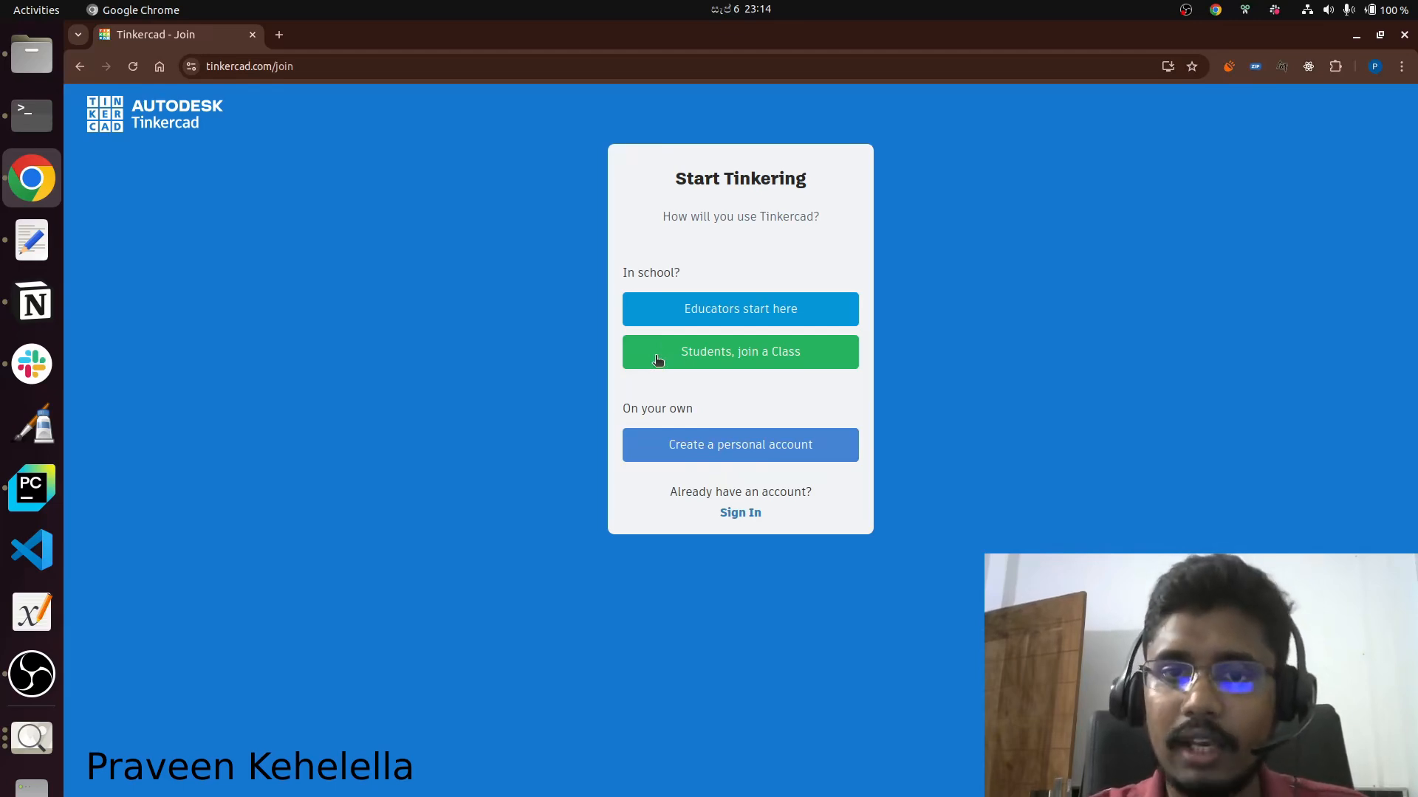
{"action": "left_click", "coordinate": [647, 449]}
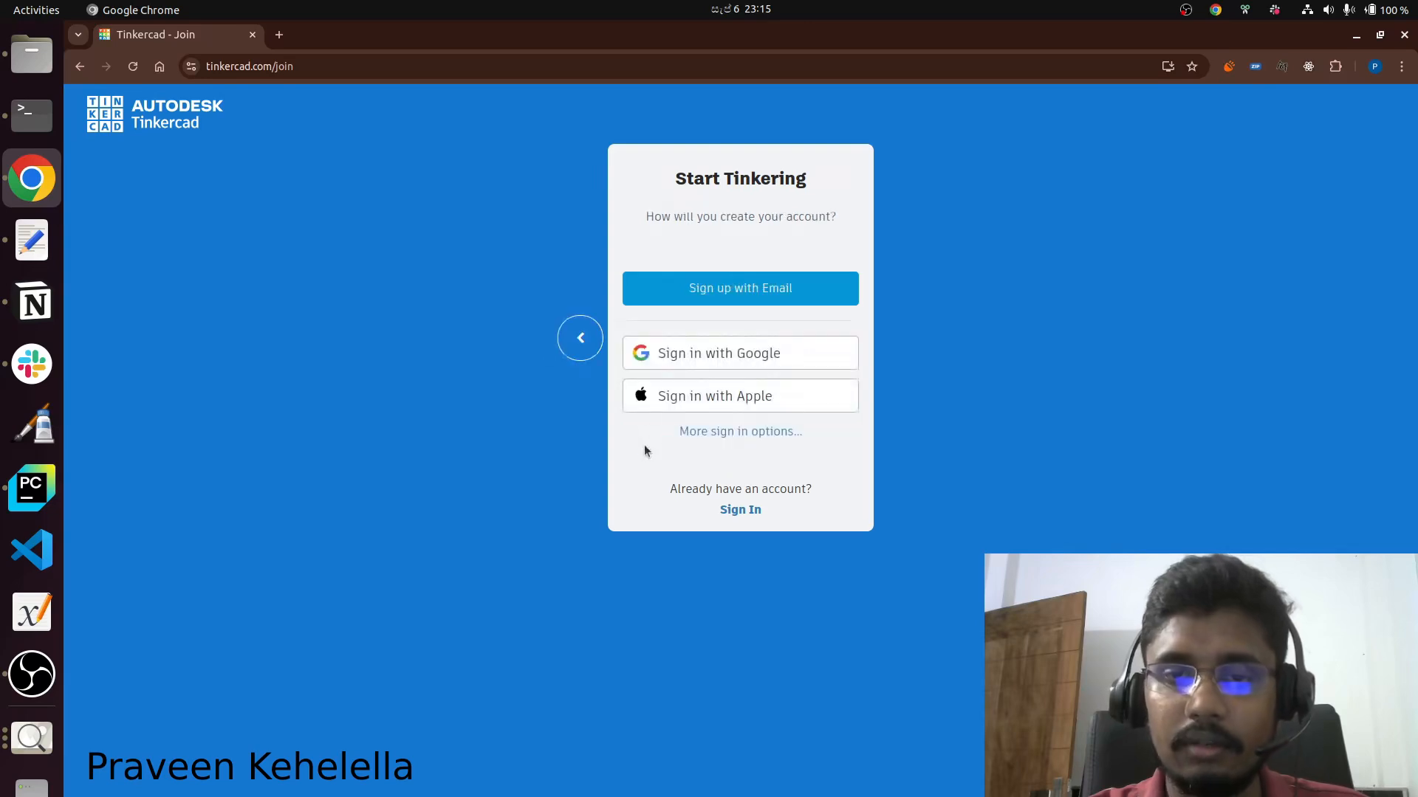
{"action": "left_click", "coordinate": [681, 358]}
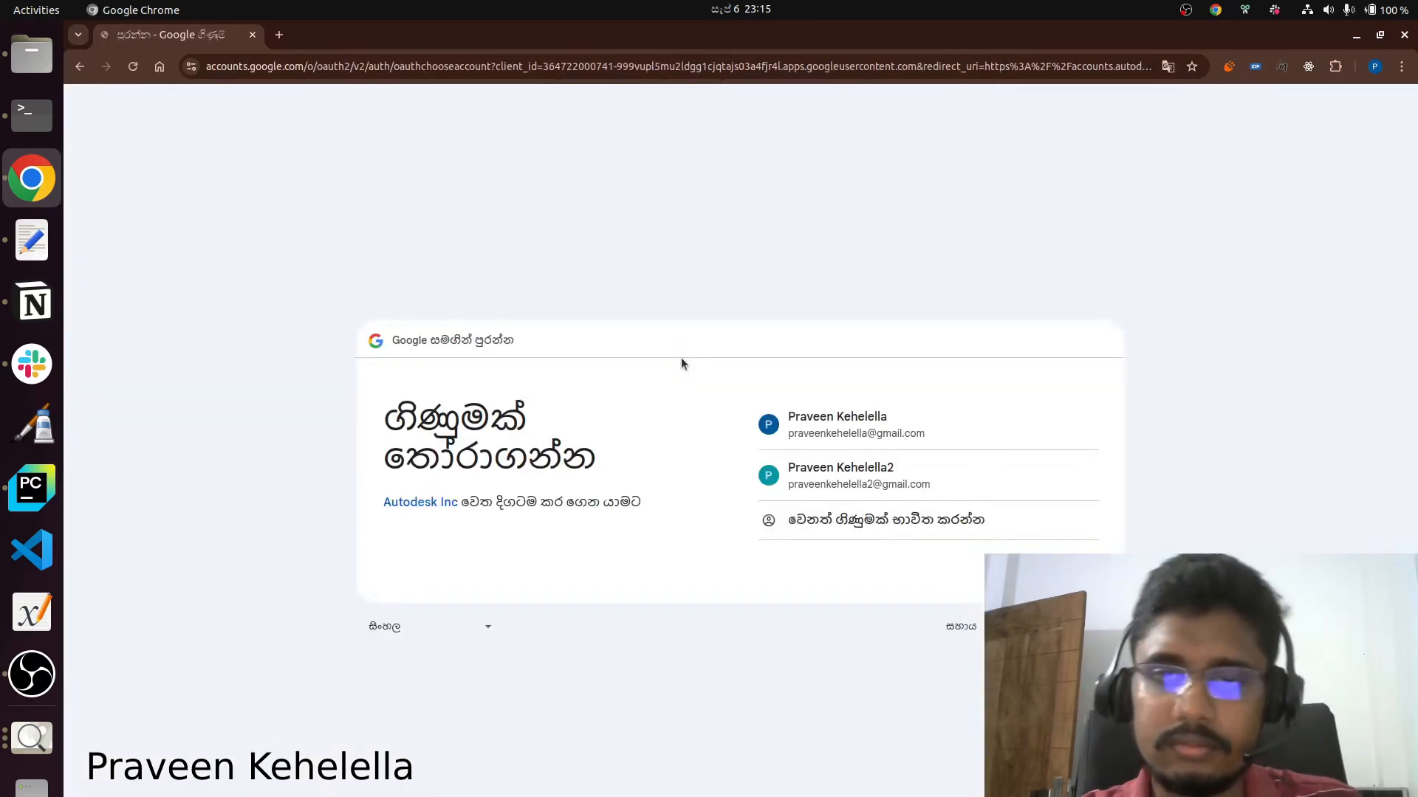
{"action": "left_click", "coordinate": [839, 433]}
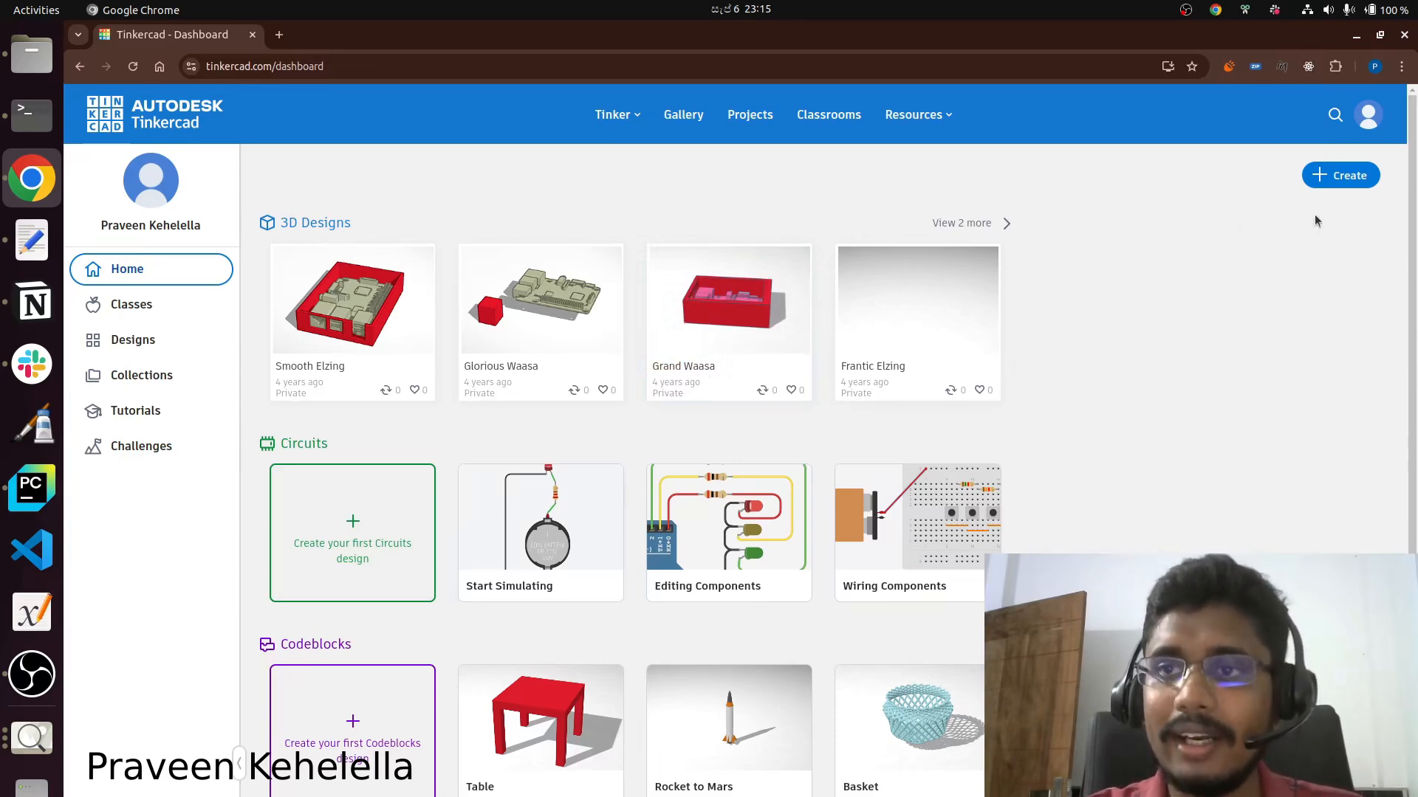
Create a new circuit design from the Tinkercad dashboard.
{"action": "left_click", "coordinate": [1334, 182]}
{"action": "left_click", "coordinate": [1297, 262]}
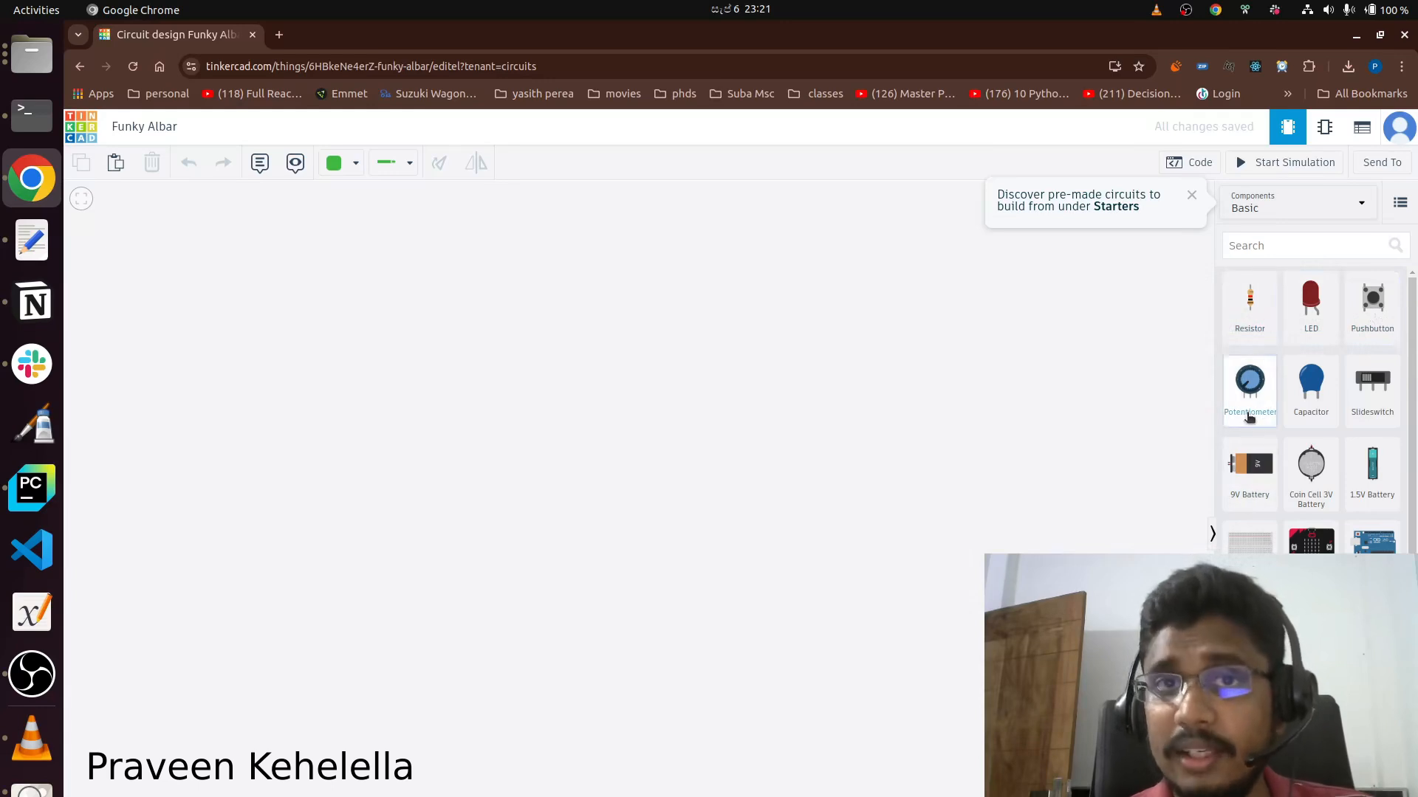
Place a resistor in the workspace, name it R1 and set its resistance to 10 kΩ.
{"action": "left_click_drag", "start_coordinate": [1250, 319], "coordinate": [511, 391]}
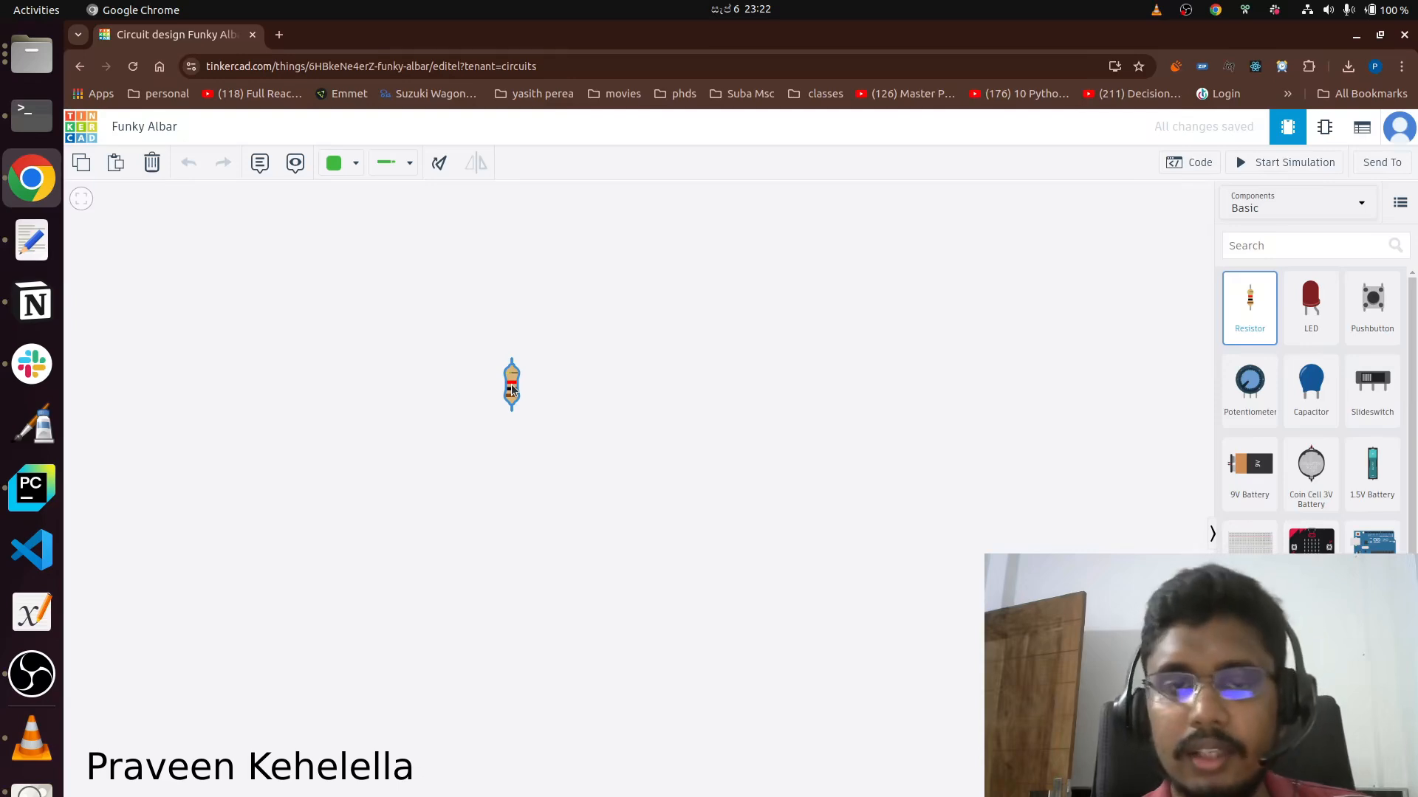
{"action": "left_click", "coordinate": [512, 391]}
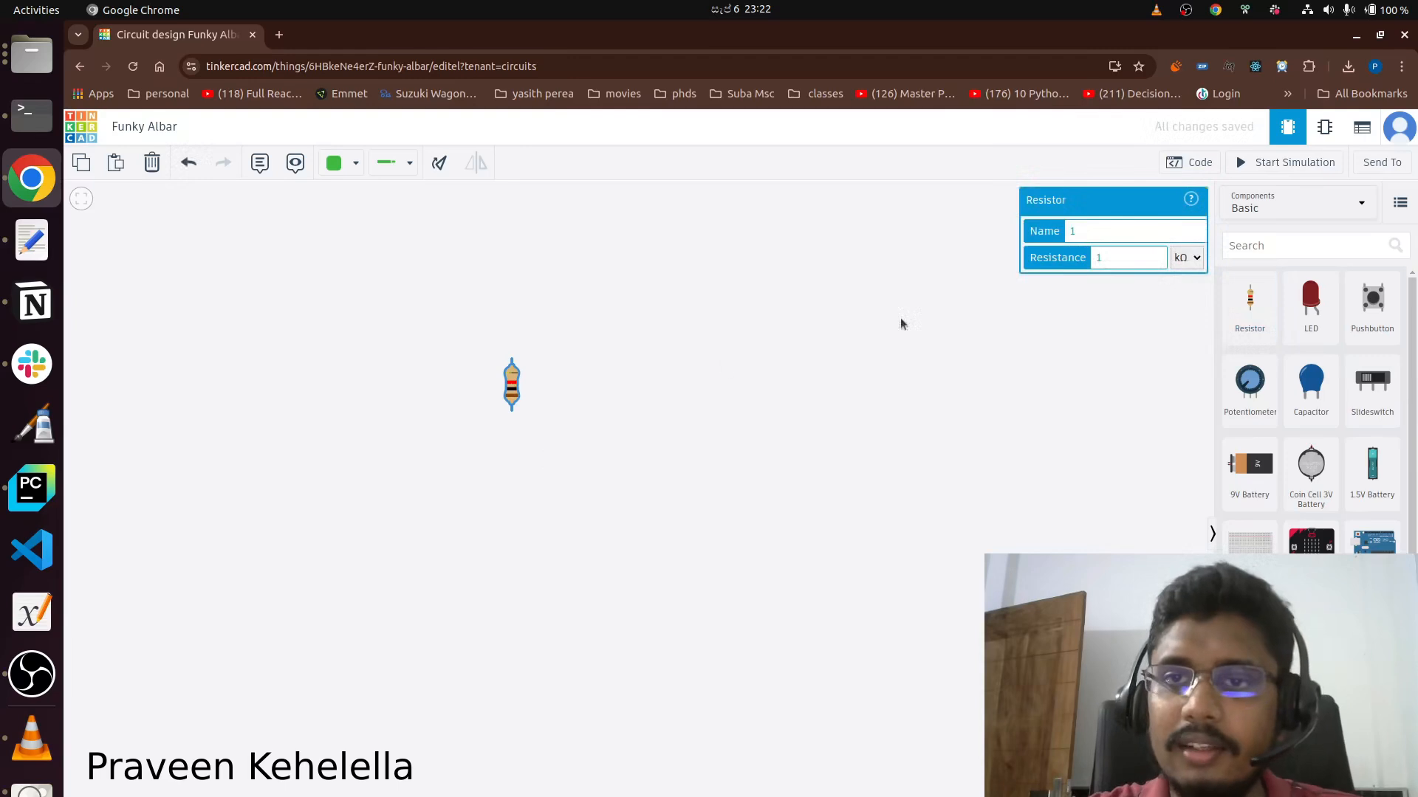
{"action": "left_click", "coordinate": [1127, 234]}
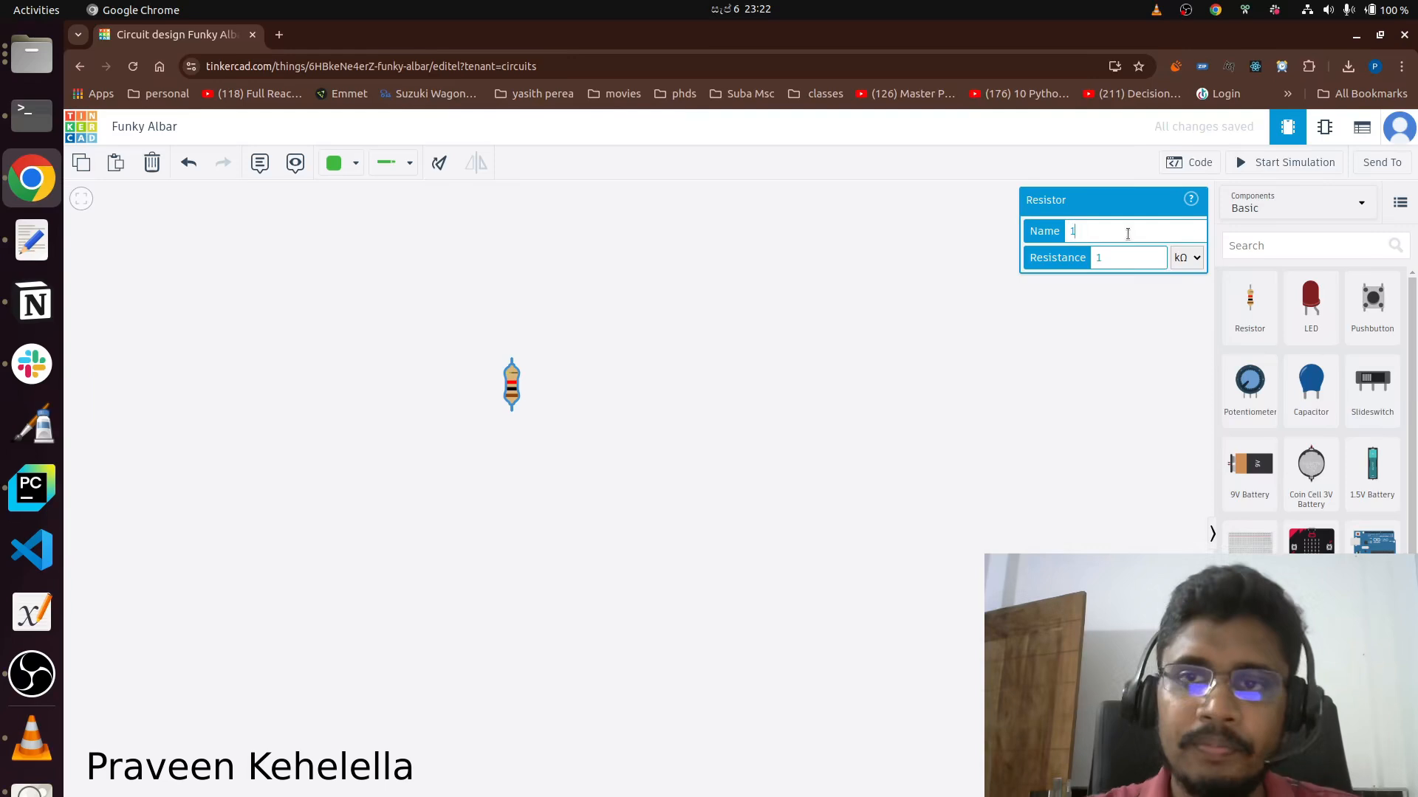
{"action": "type", "text": "R"}
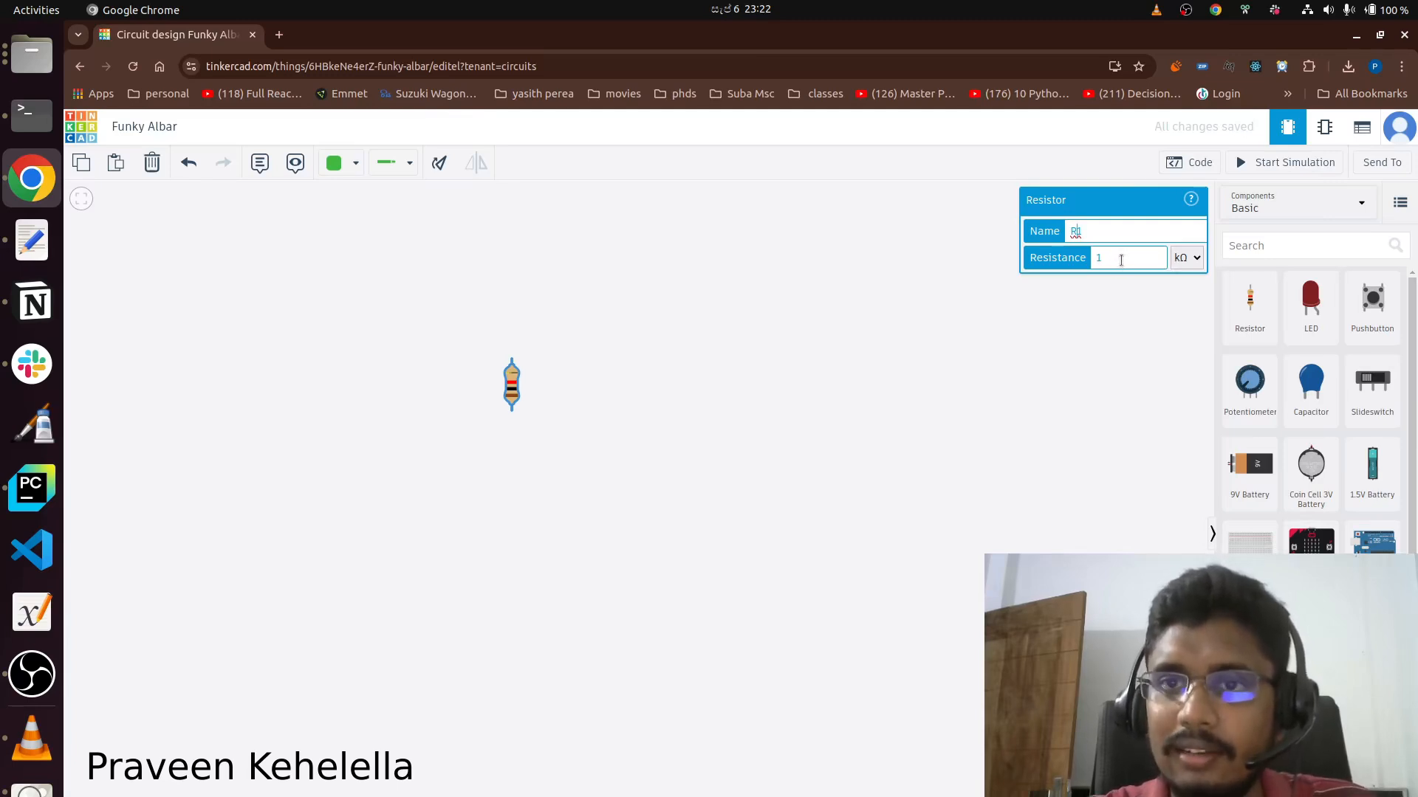
{"action": "left_click", "coordinate": [1121, 258]}
{"action": "type", "text": "0"}
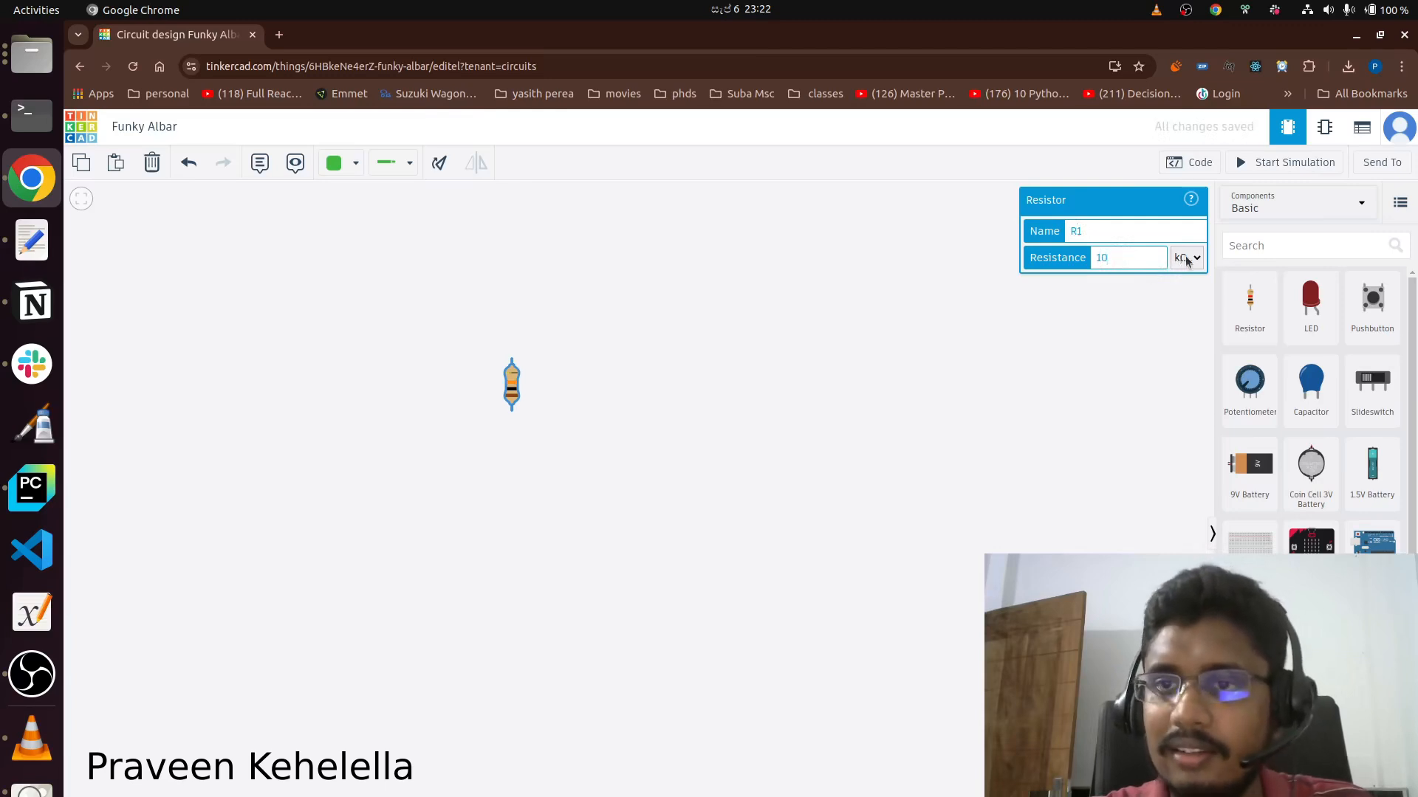
{"action": "left_click", "coordinate": [1187, 260]}
{"action": "left_click", "coordinate": [1186, 384]}
{"action": "left_click", "coordinate": [1031, 353]}
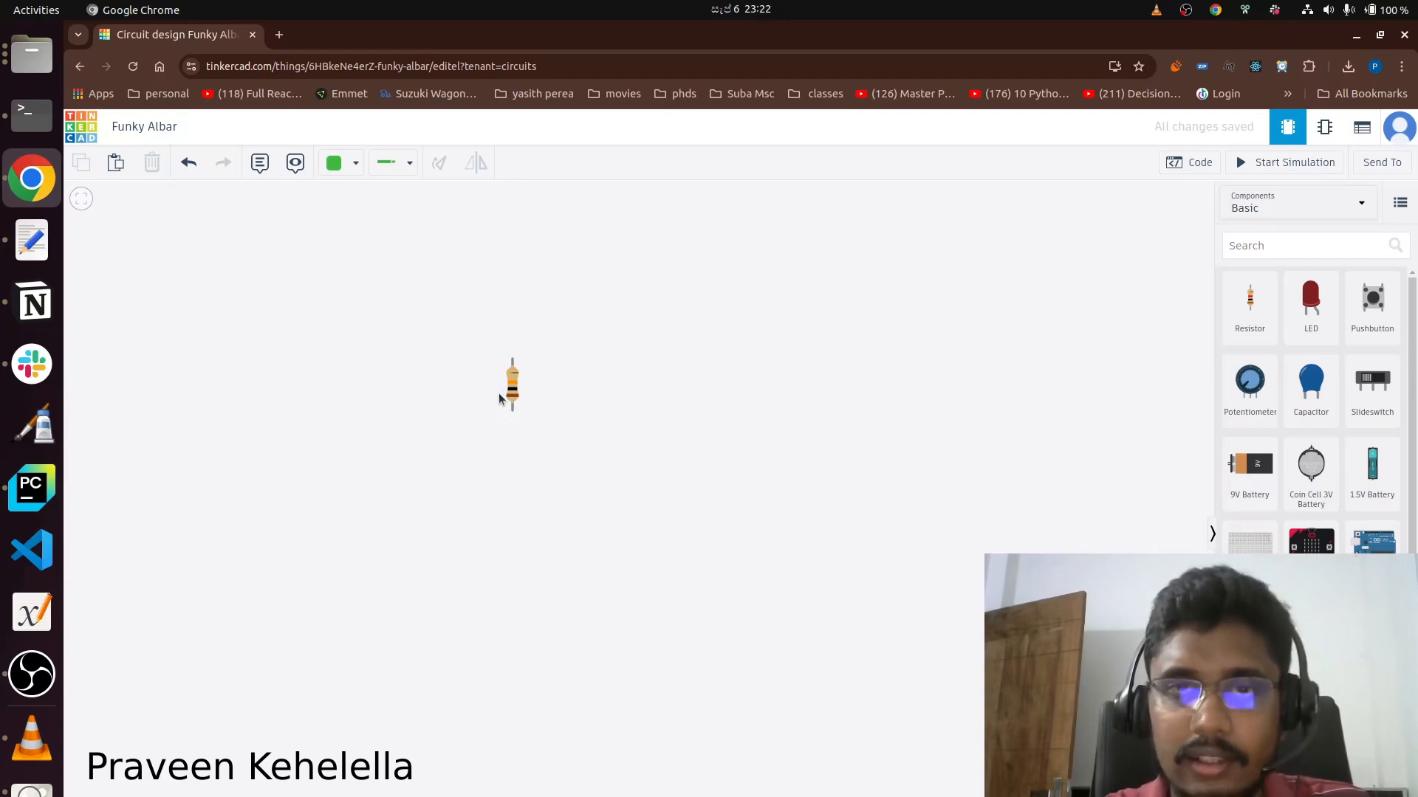
Examine the resistor's colour bands up close.
{"action": "scroll", "coordinate": [499, 399], "scroll_direction": "up", "scroll_amount": 5}
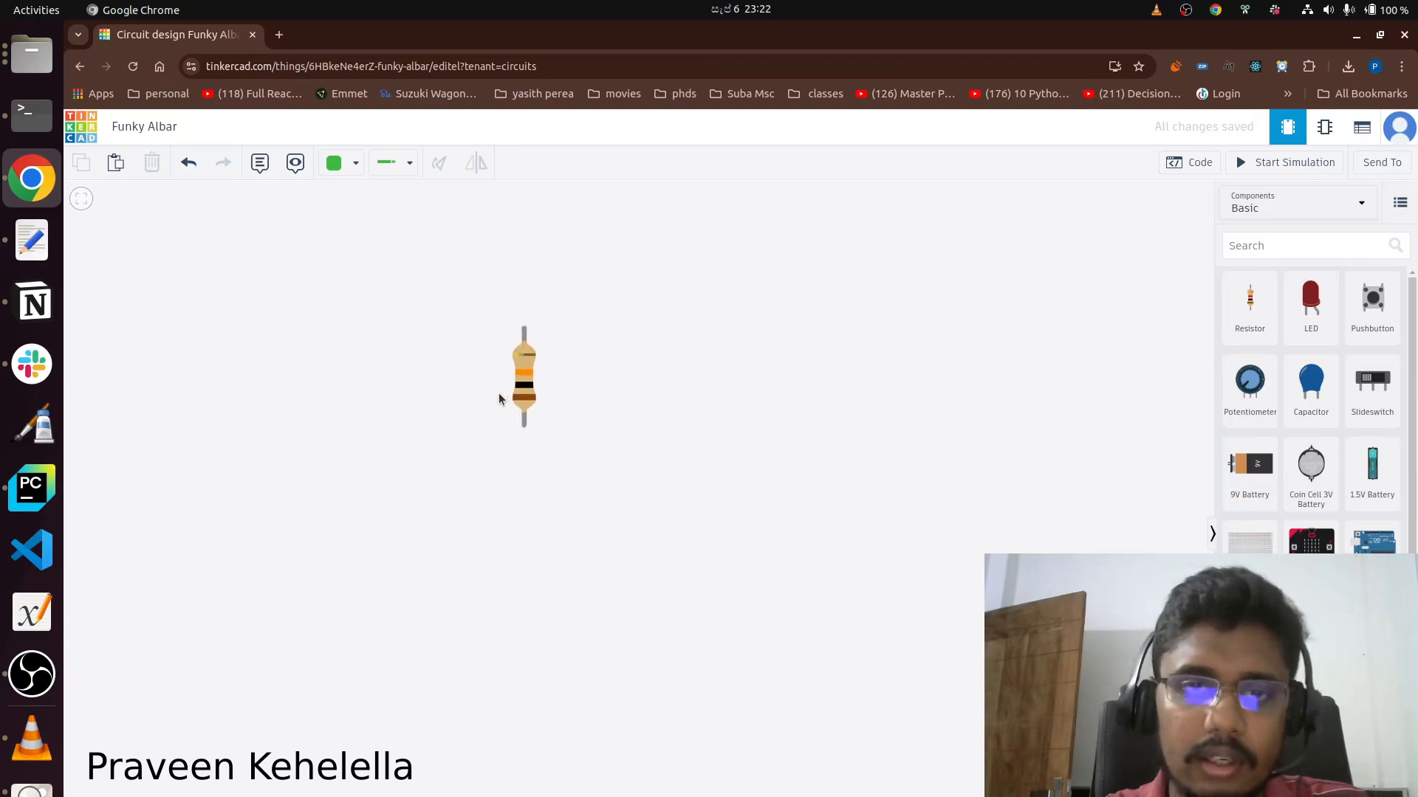
{"action": "scroll", "coordinate": [516, 325], "scroll_direction": "up", "scroll_amount": 2}
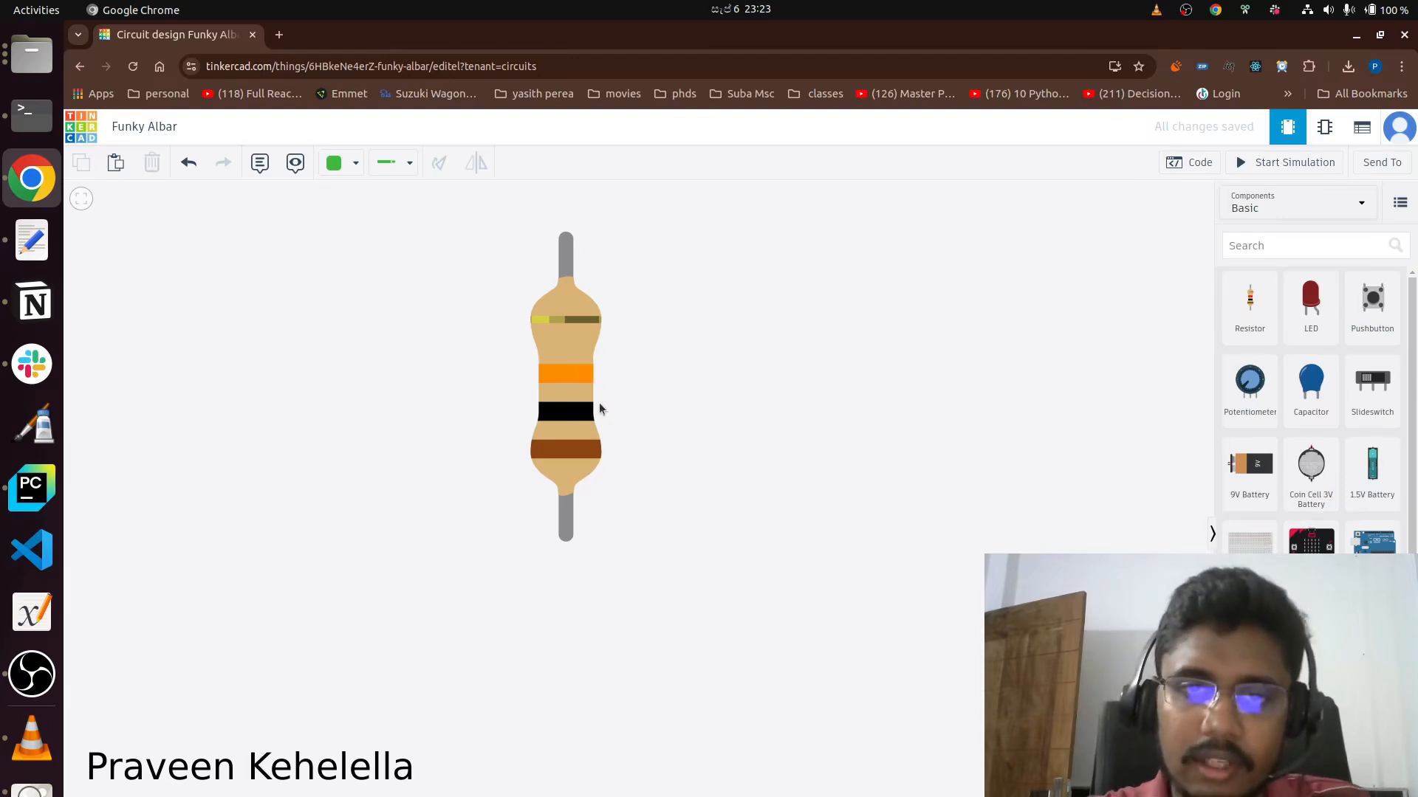
{"action": "scroll", "coordinate": [628, 396], "scroll_direction": "down", "scroll_amount": 5}
{"action": "scroll", "coordinate": [685, 347], "scroll_direction": "down", "scroll_amount": 2}
{"action": "scroll", "coordinate": [693, 367], "scroll_direction": "up", "scroll_amount": 1}
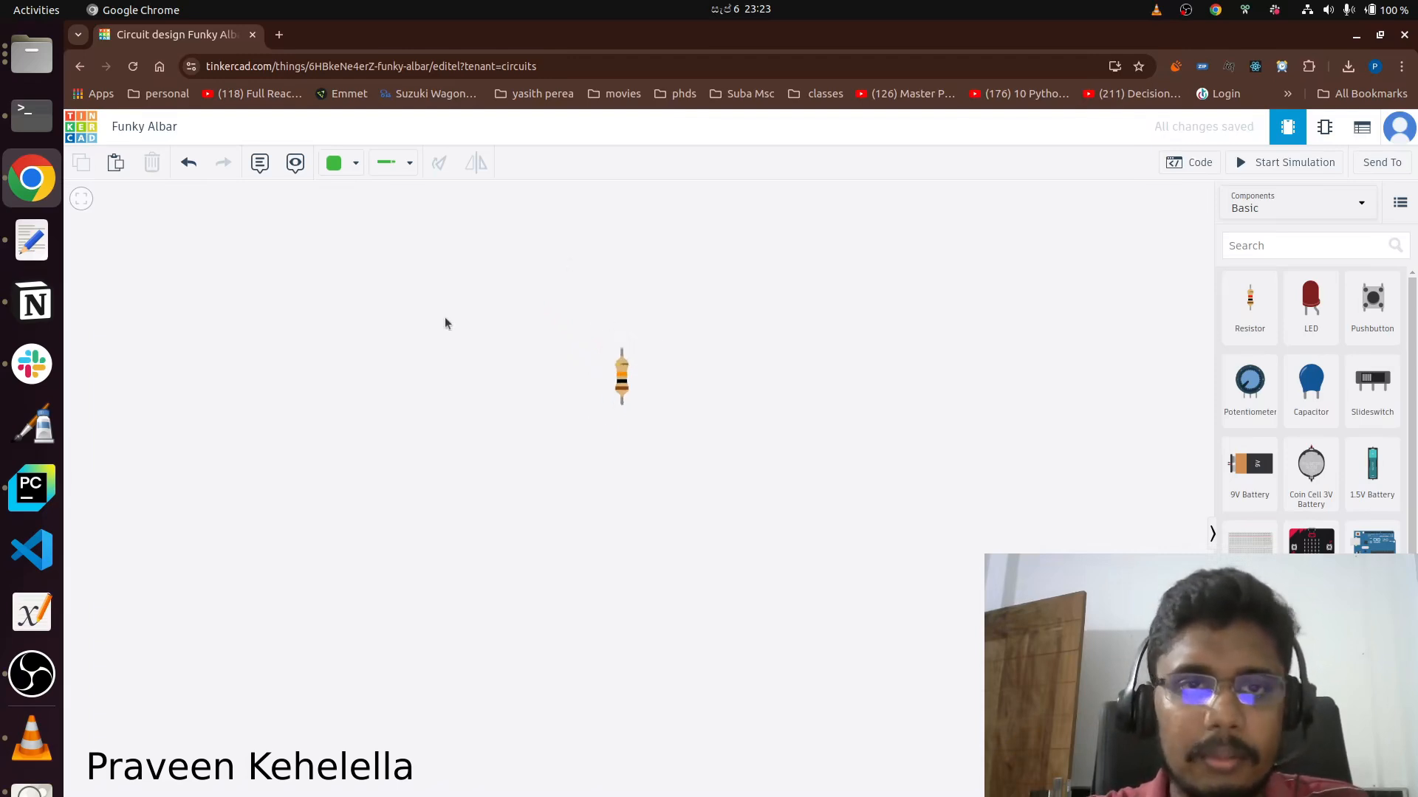
Rotate resistor R1 in increments through a full turn back to its original upright orientation.
{"action": "left_click", "coordinate": [620, 388]}
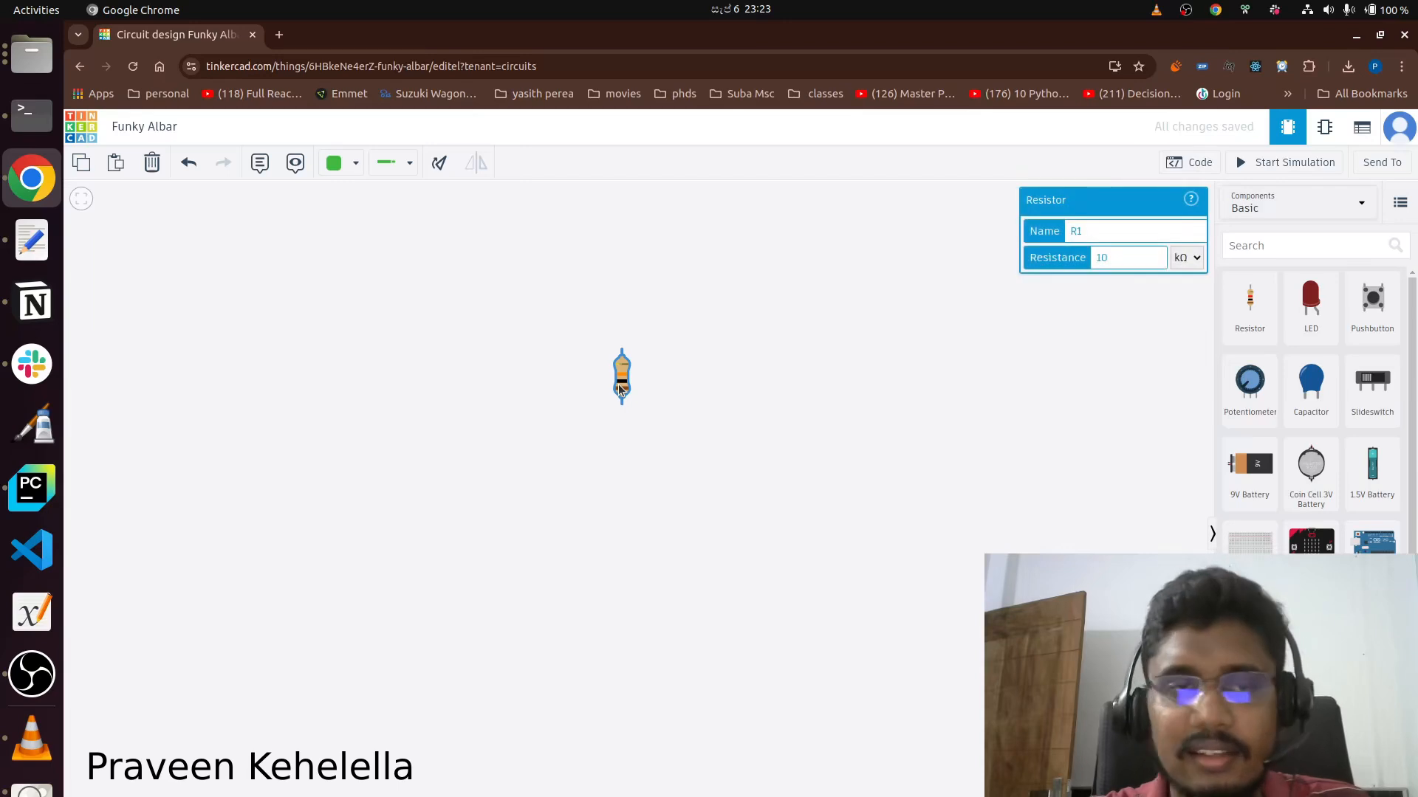
{"action": "left_click", "coordinate": [440, 164]}
{"action": "left_click", "coordinate": [440, 163]}
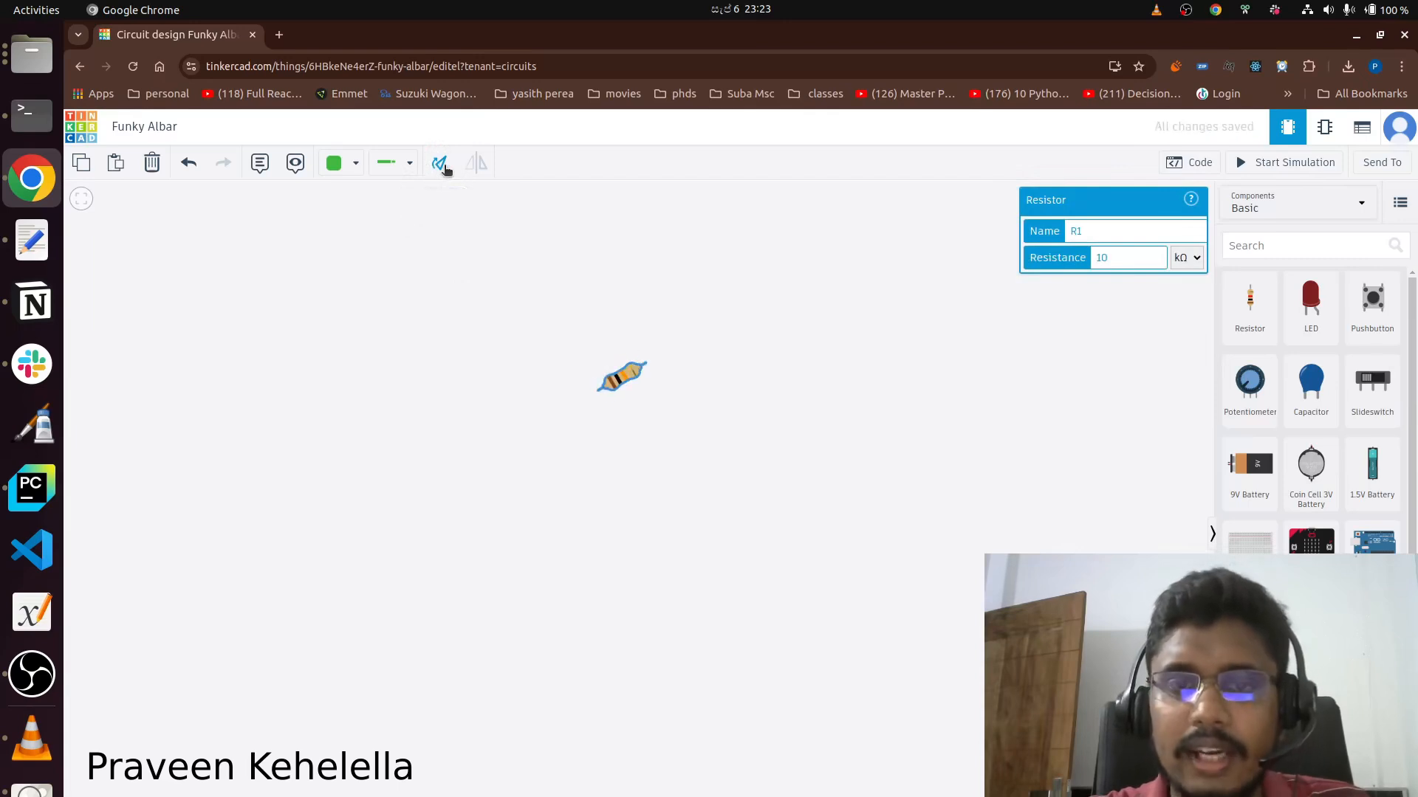
{"action": "left_click", "coordinate": [443, 166]}
{"action": "left_click", "coordinate": [444, 166]}
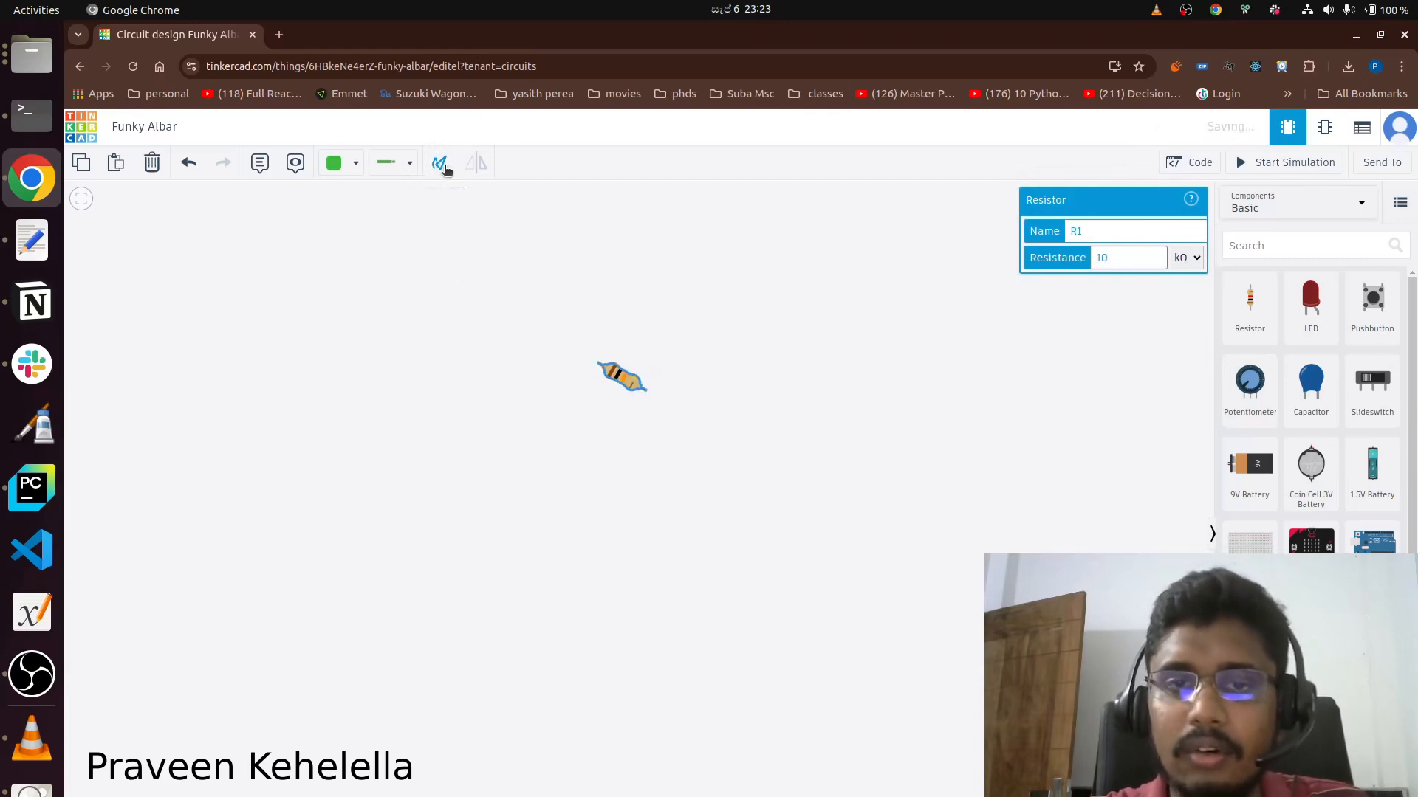
{"action": "left_click", "coordinate": [442, 166]}
{"action": "left_click", "coordinate": [441, 165]}
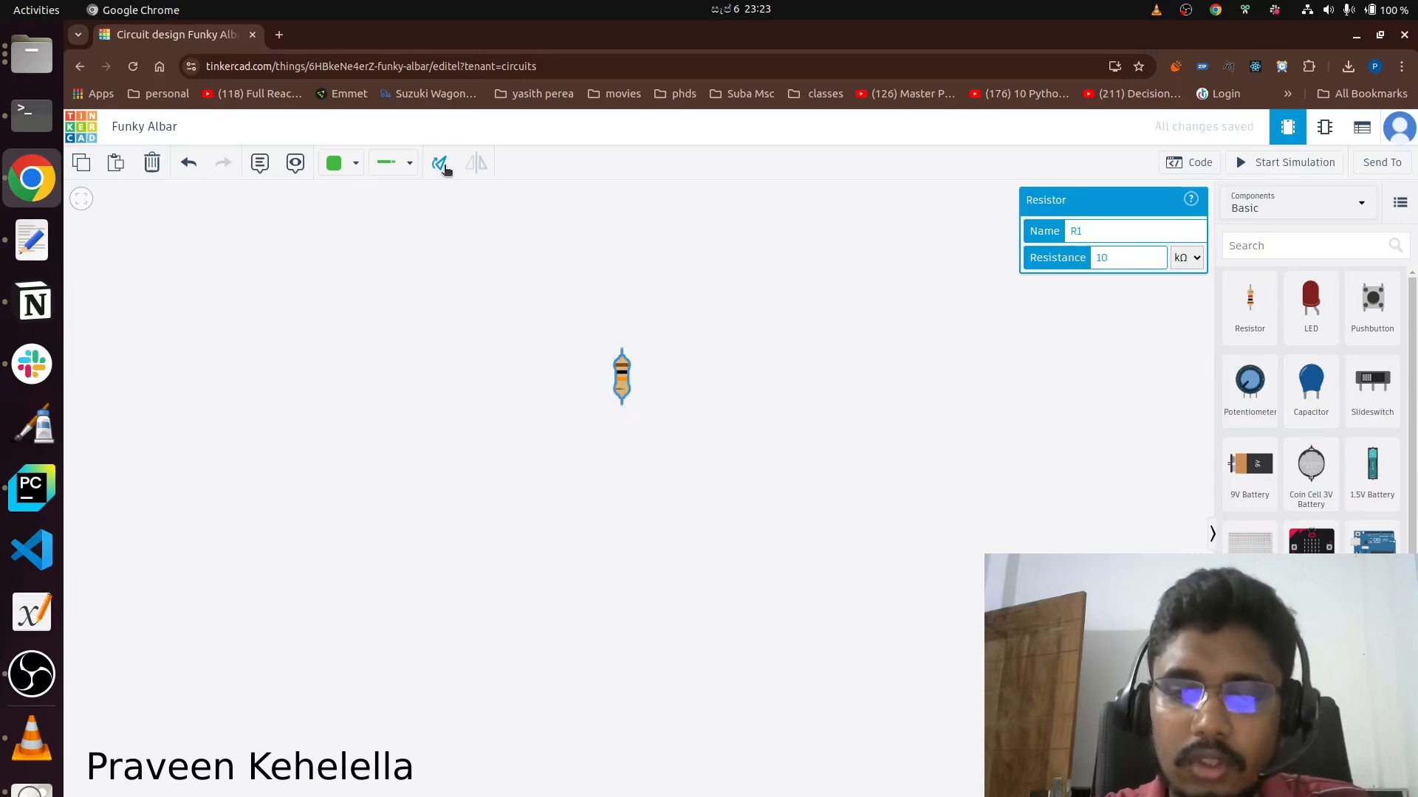
{"action": "left_click", "coordinate": [444, 166]}
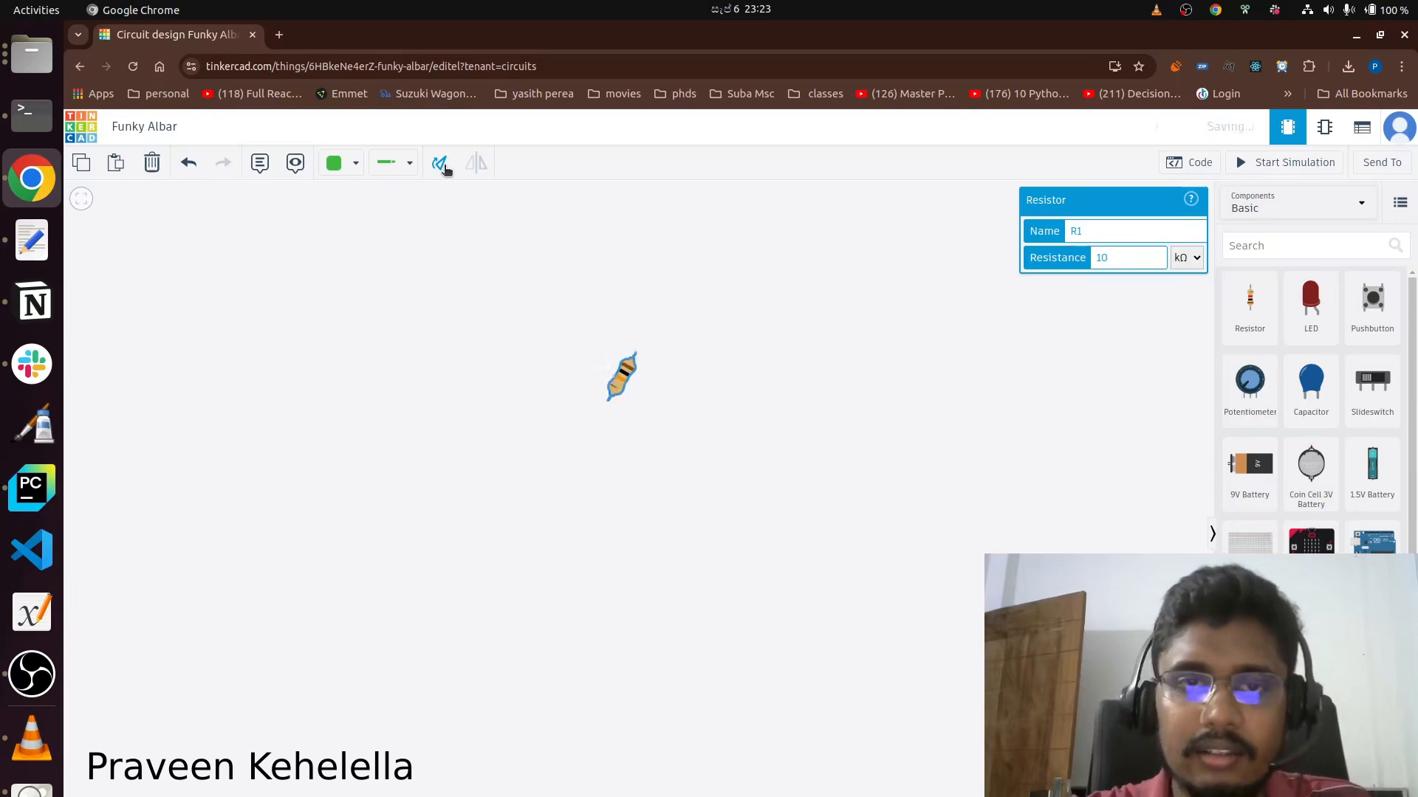
{"action": "left_click", "coordinate": [444, 166]}
{"action": "left_click", "coordinate": [444, 166]}
{"action": "left_click", "coordinate": [444, 166]}
{"action": "left_click", "coordinate": [444, 166]}
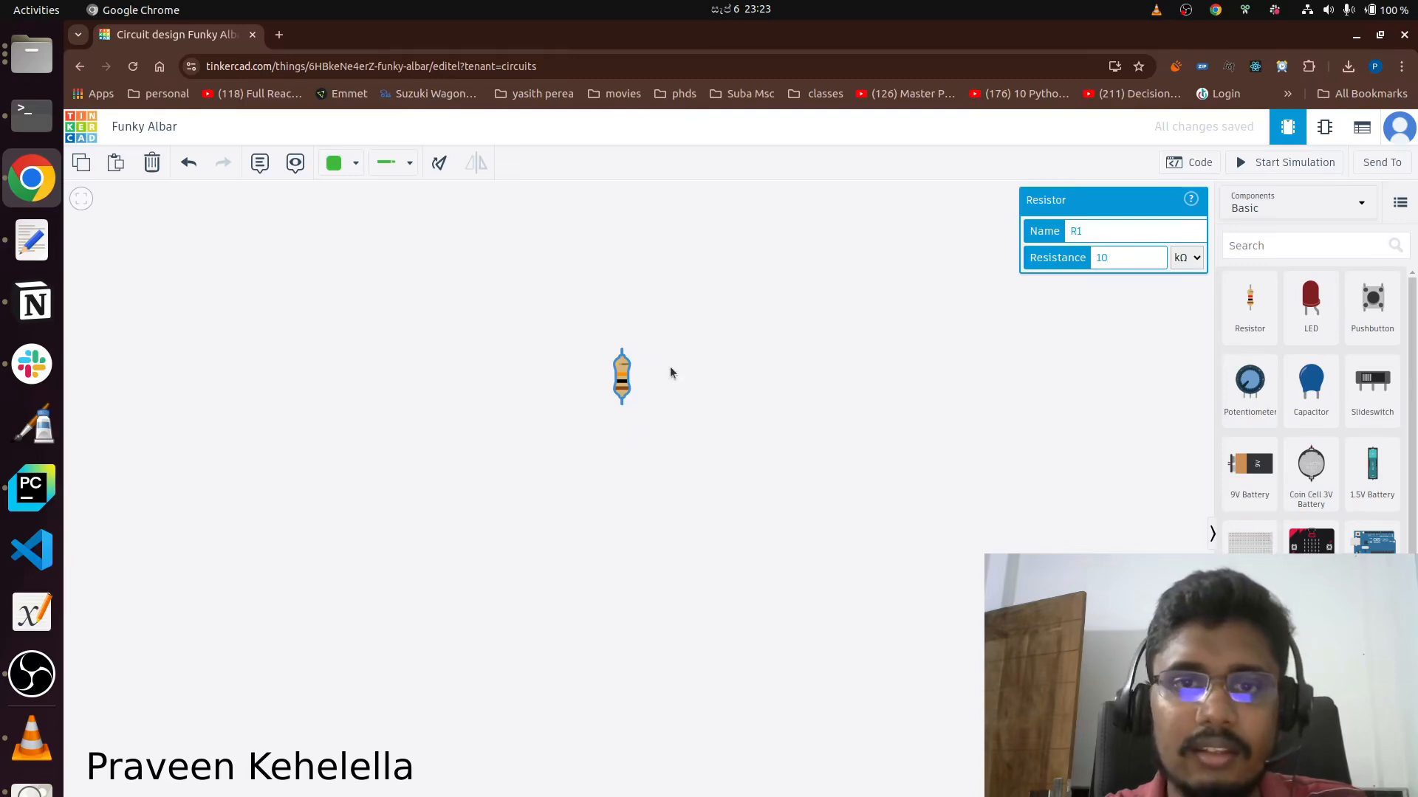
Delete resistor R1, undo that deletion, and remove the resistor again.
{"action": "left_click", "coordinate": [152, 166]}
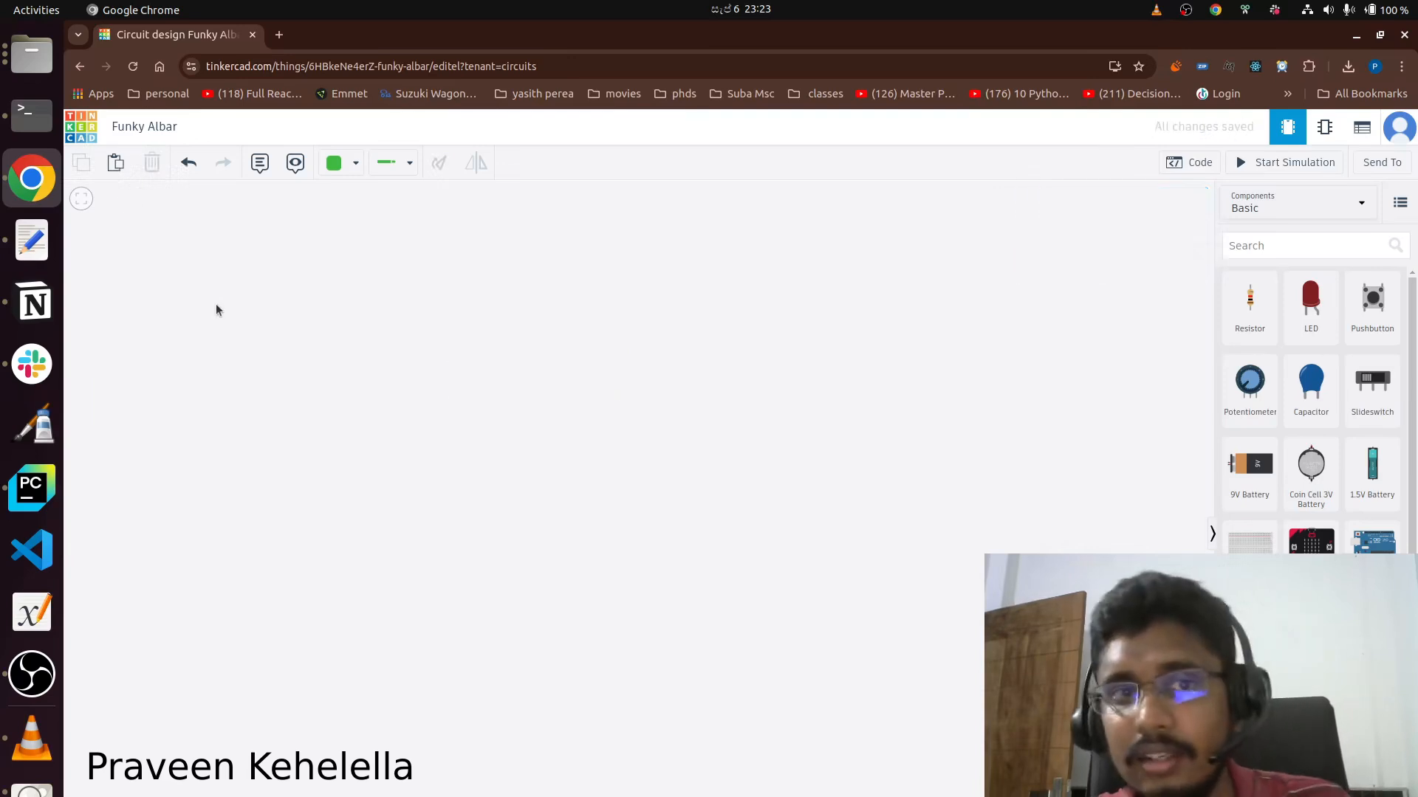
{"action": "left_click", "coordinate": [190, 164]}
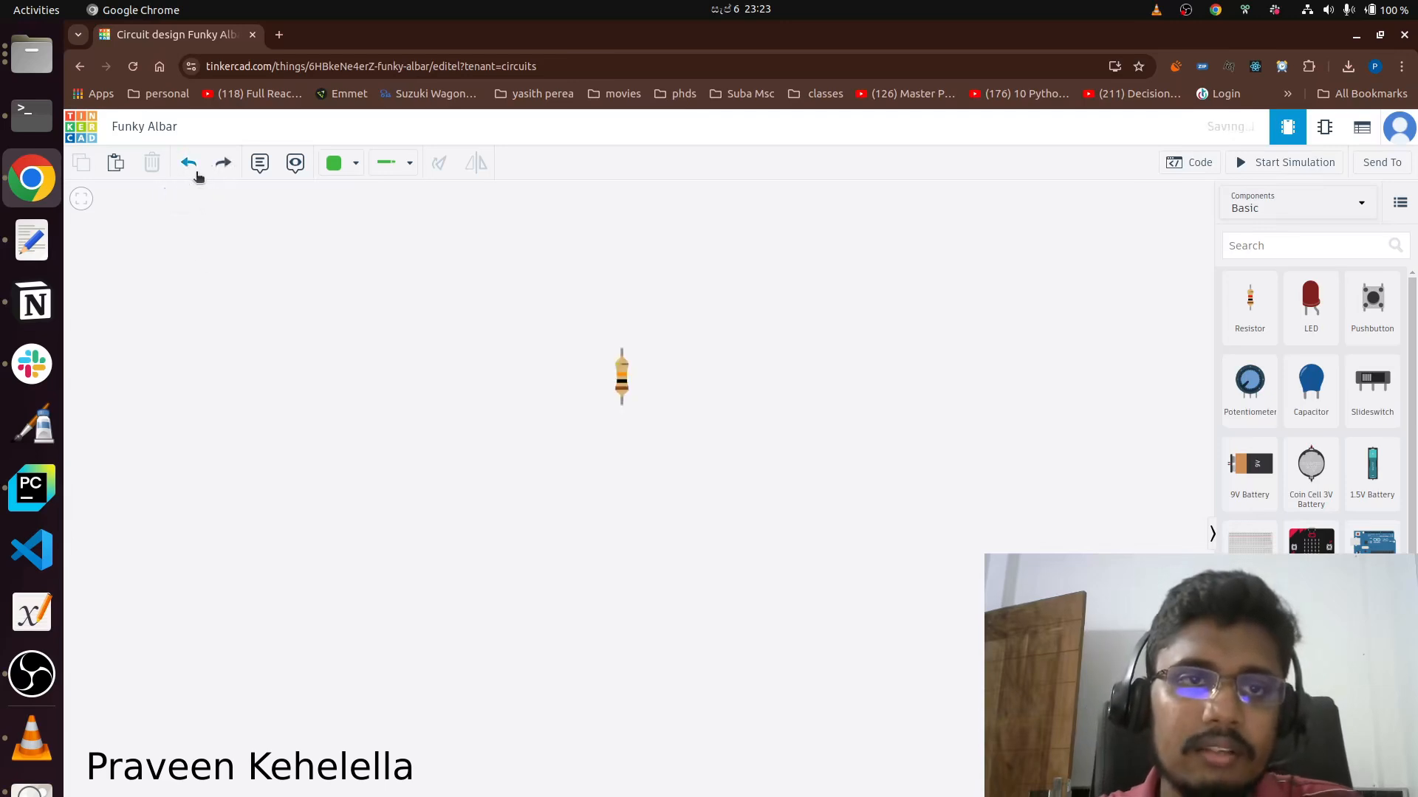
{"action": "left_click", "coordinate": [622, 382]}
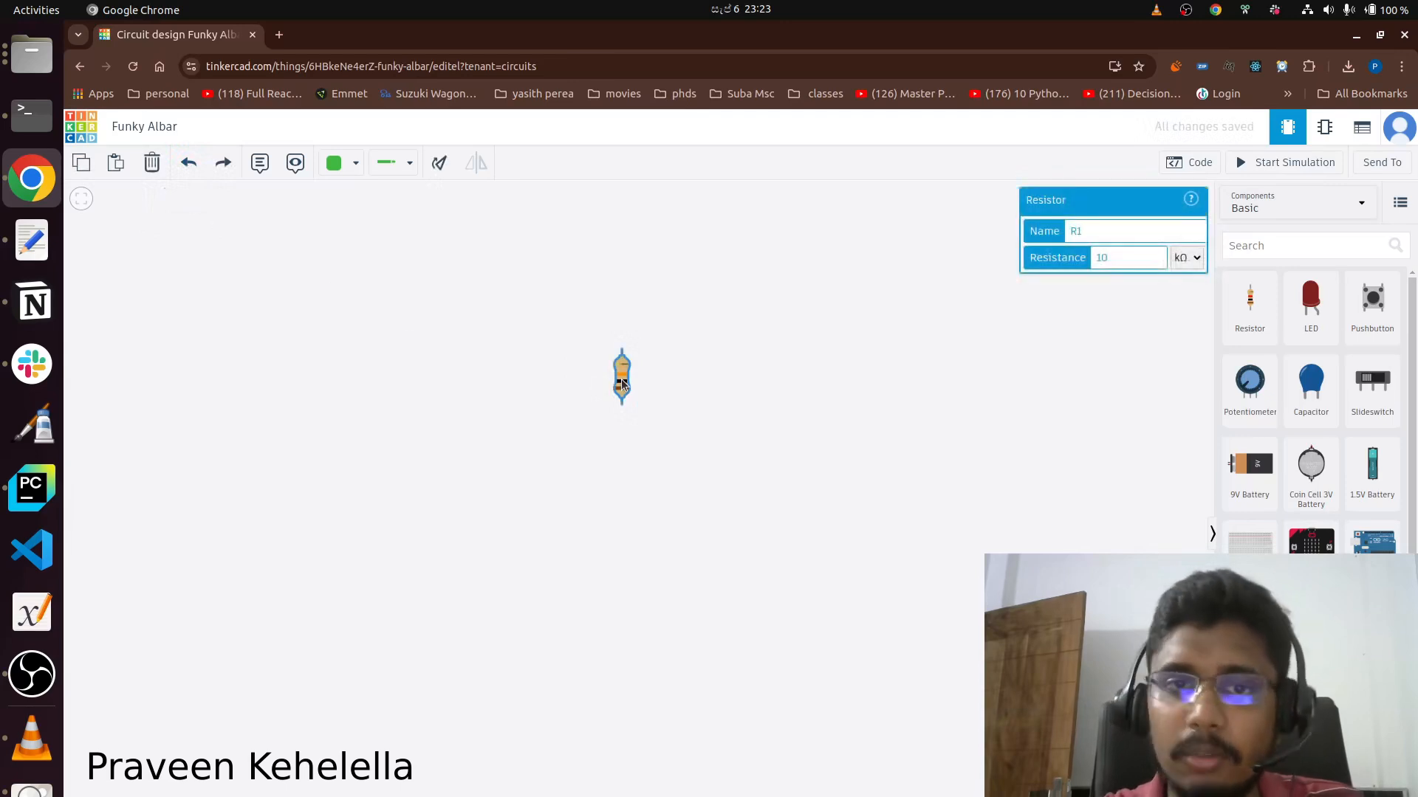
{"action": "key", "text": "Delete"}
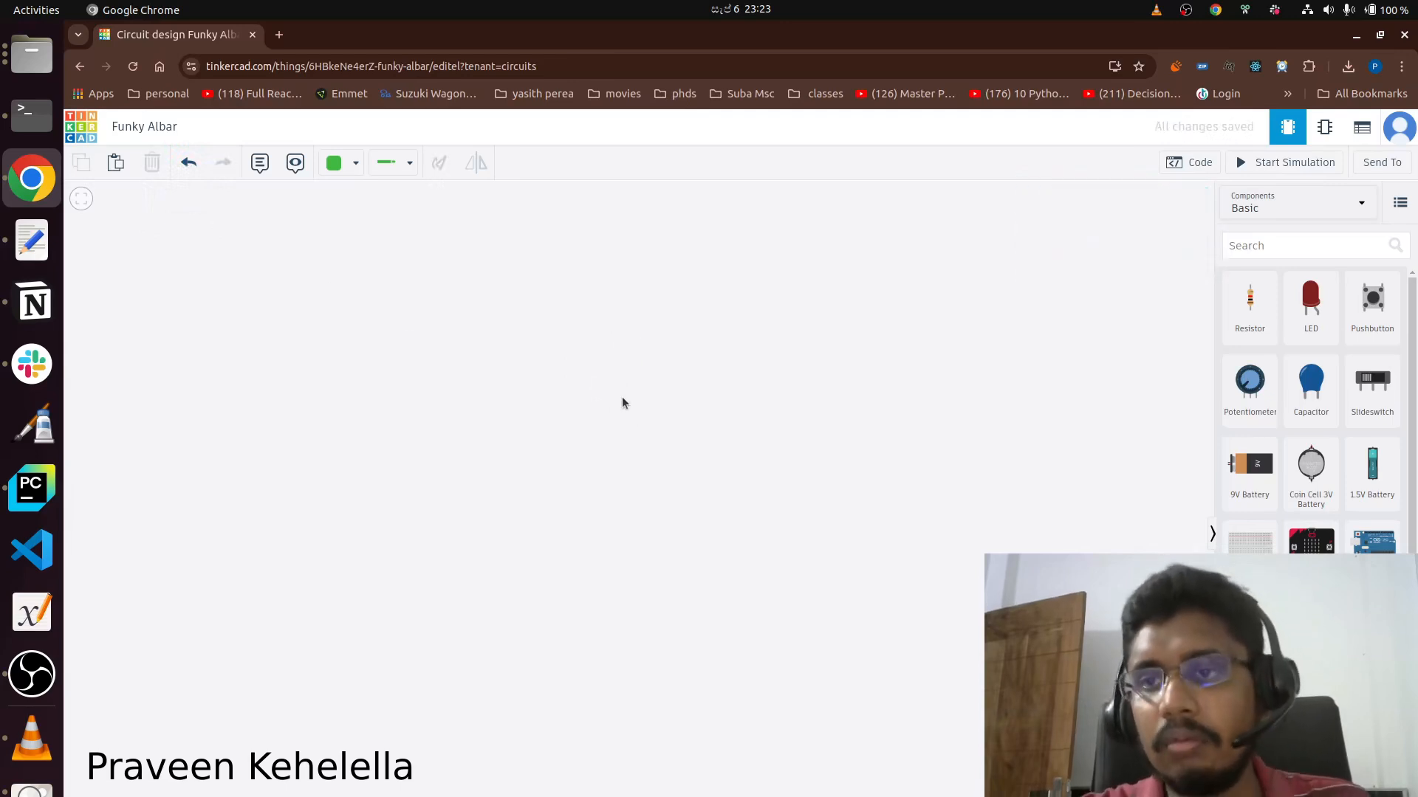
Place an LED named RED with the colour Red in the upper middle of the workspace.
{"action": "left_click_drag", "start_coordinate": [1310, 303], "coordinate": [476, 353]}
{"action": "left_click", "coordinate": [1101, 230]}
{"action": "type", "text": "RED"}
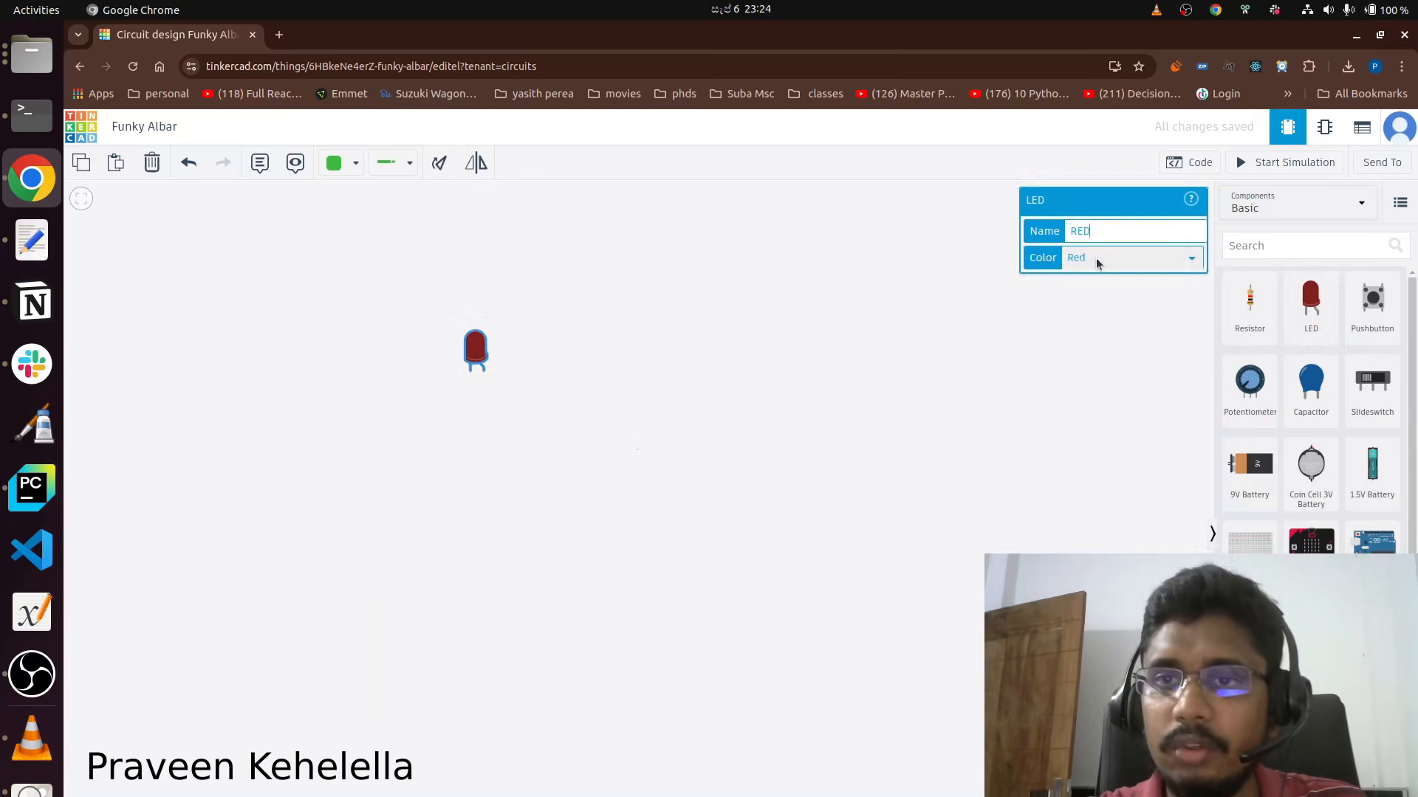
{"action": "left_click", "coordinate": [1109, 263]}
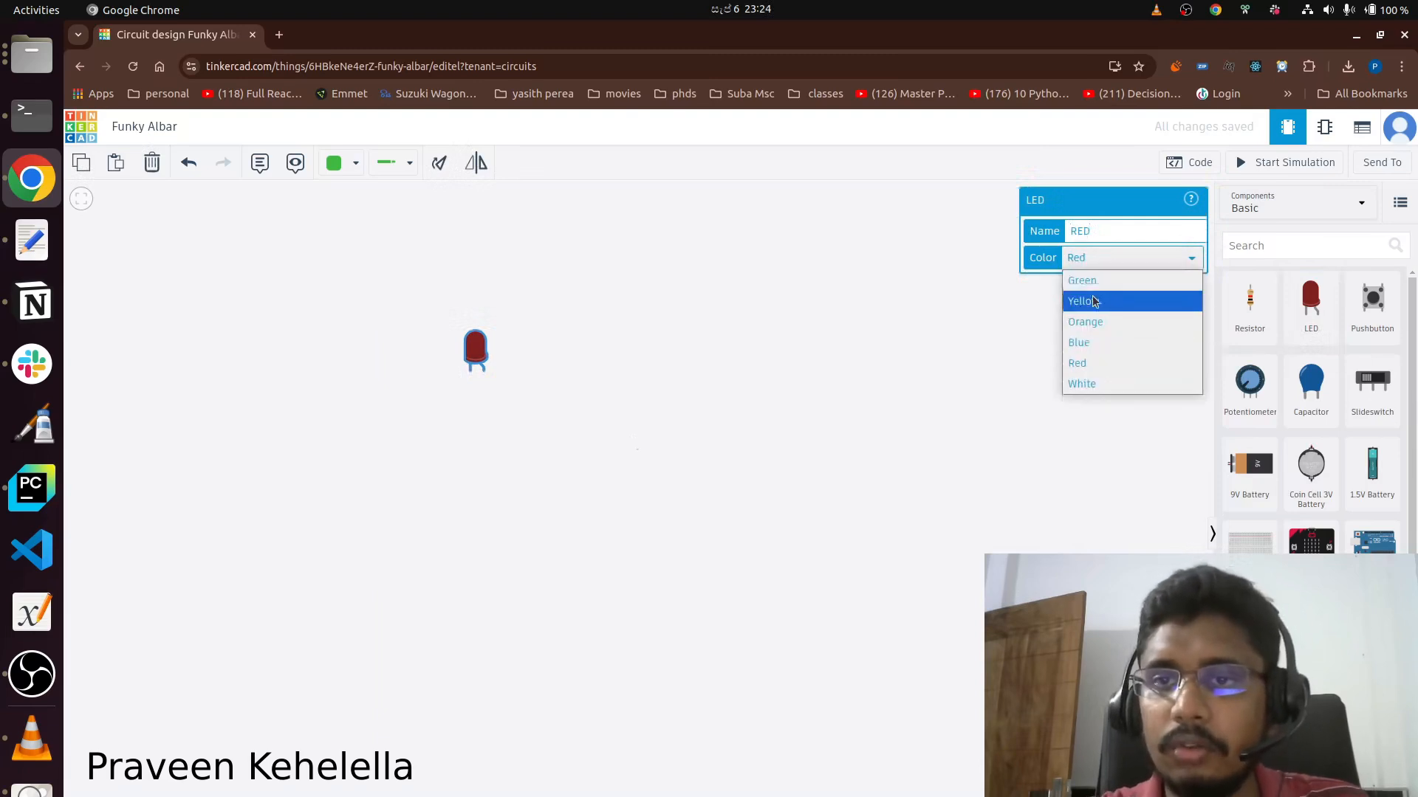
{"action": "left_click", "coordinate": [1088, 365]}
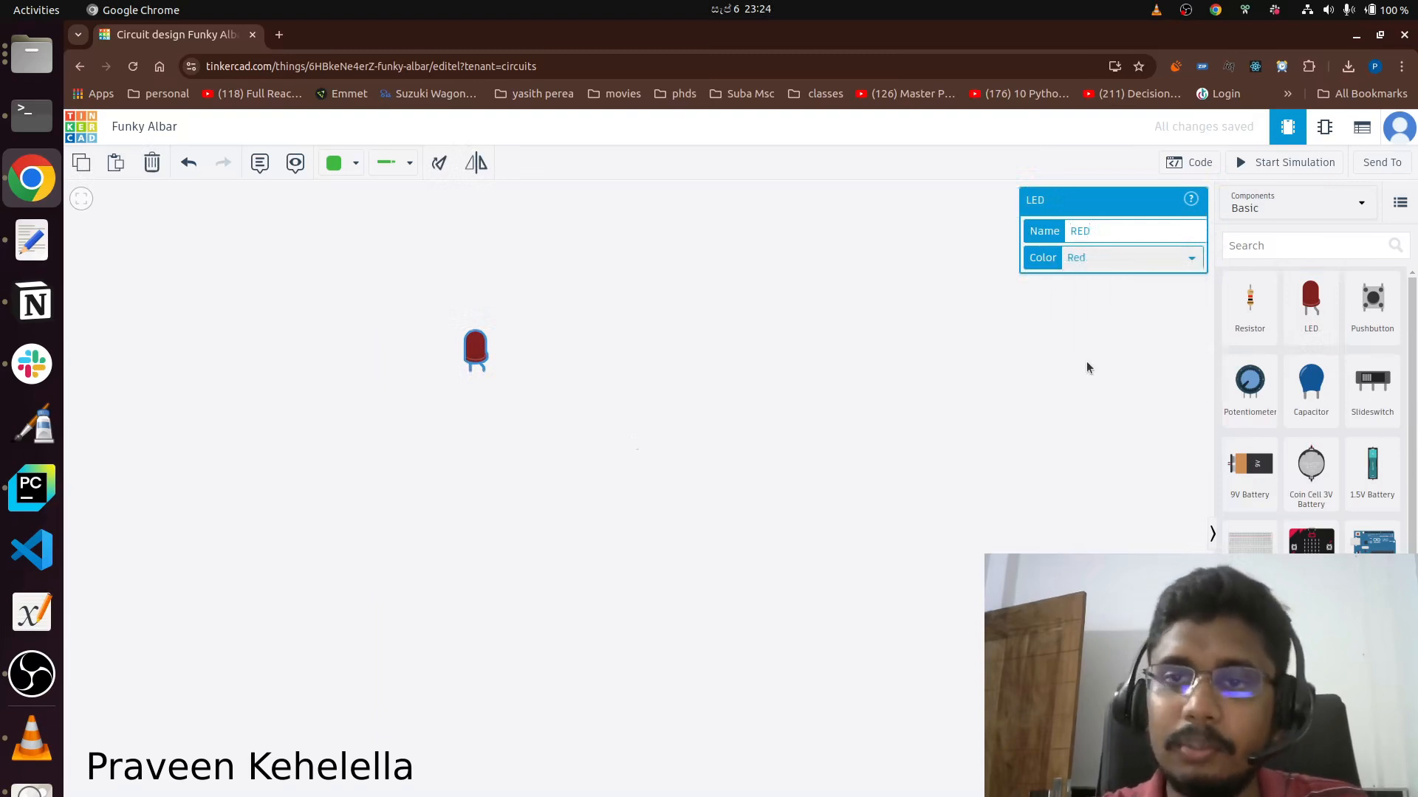
{"action": "left_click", "coordinate": [1018, 353]}
{"action": "left_click_drag", "start_coordinate": [480, 347], "coordinate": [561, 312]}
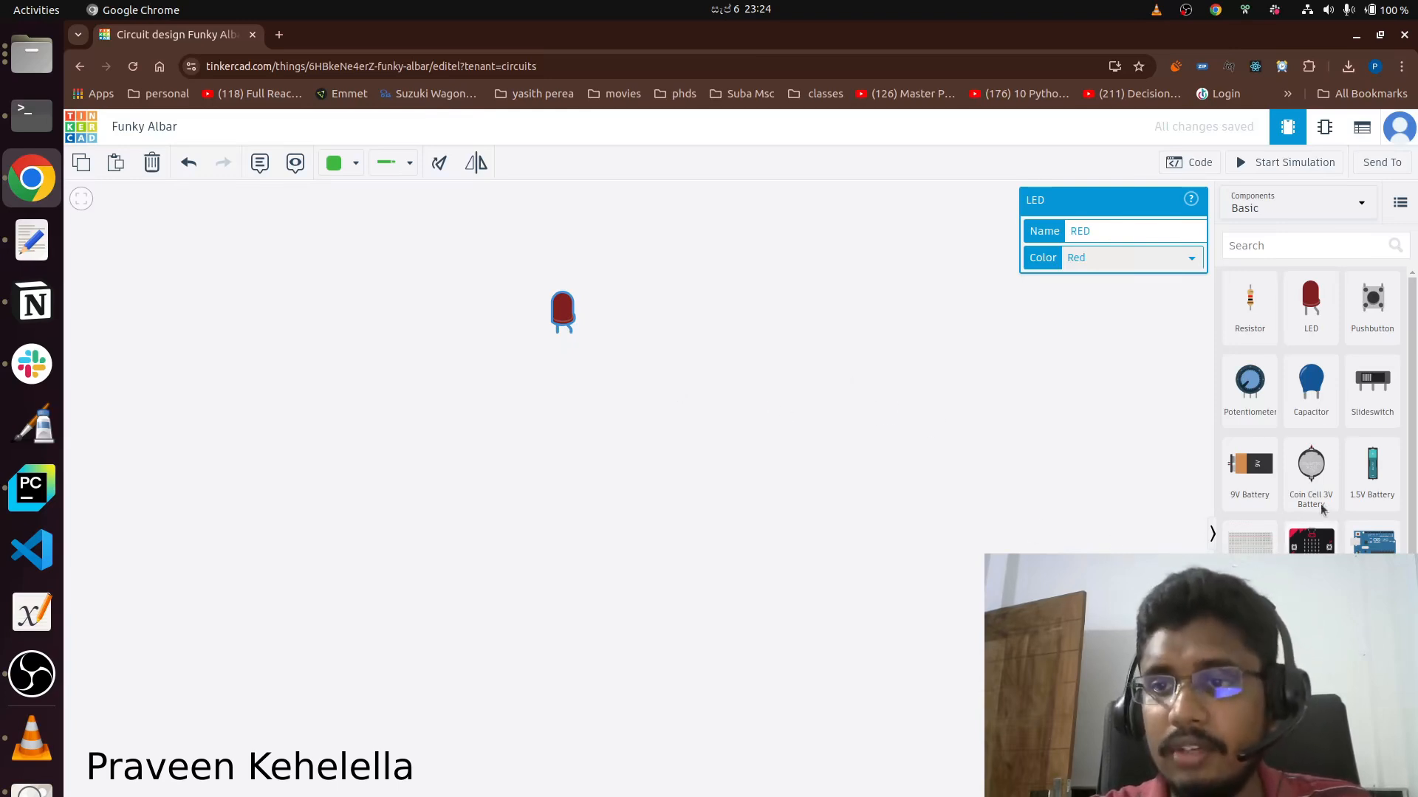
Place a 1.5V battery below the LED and a resistor to the lower right of the LED.
{"action": "left_click", "coordinate": [1360, 480]}
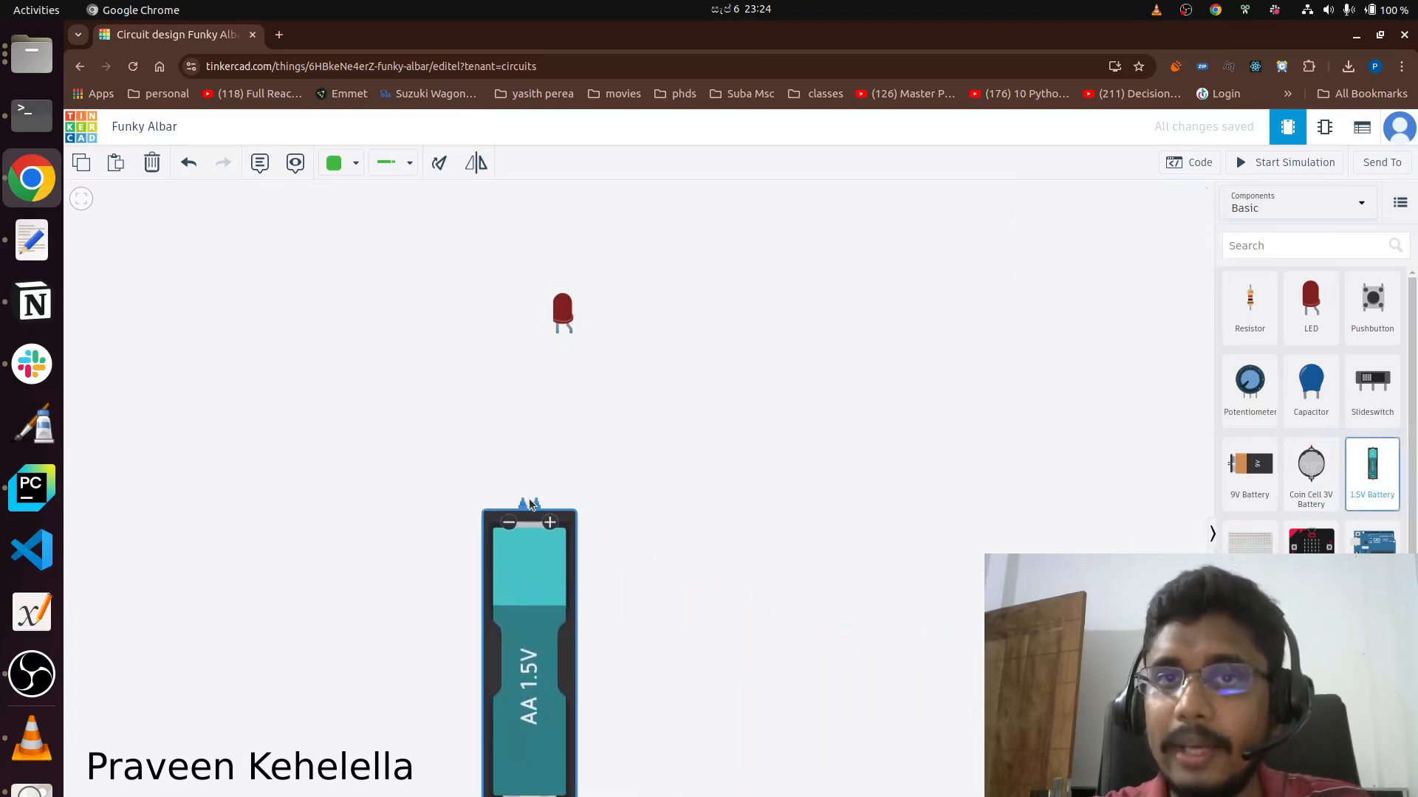
{"action": "left_click", "coordinate": [531, 660]}
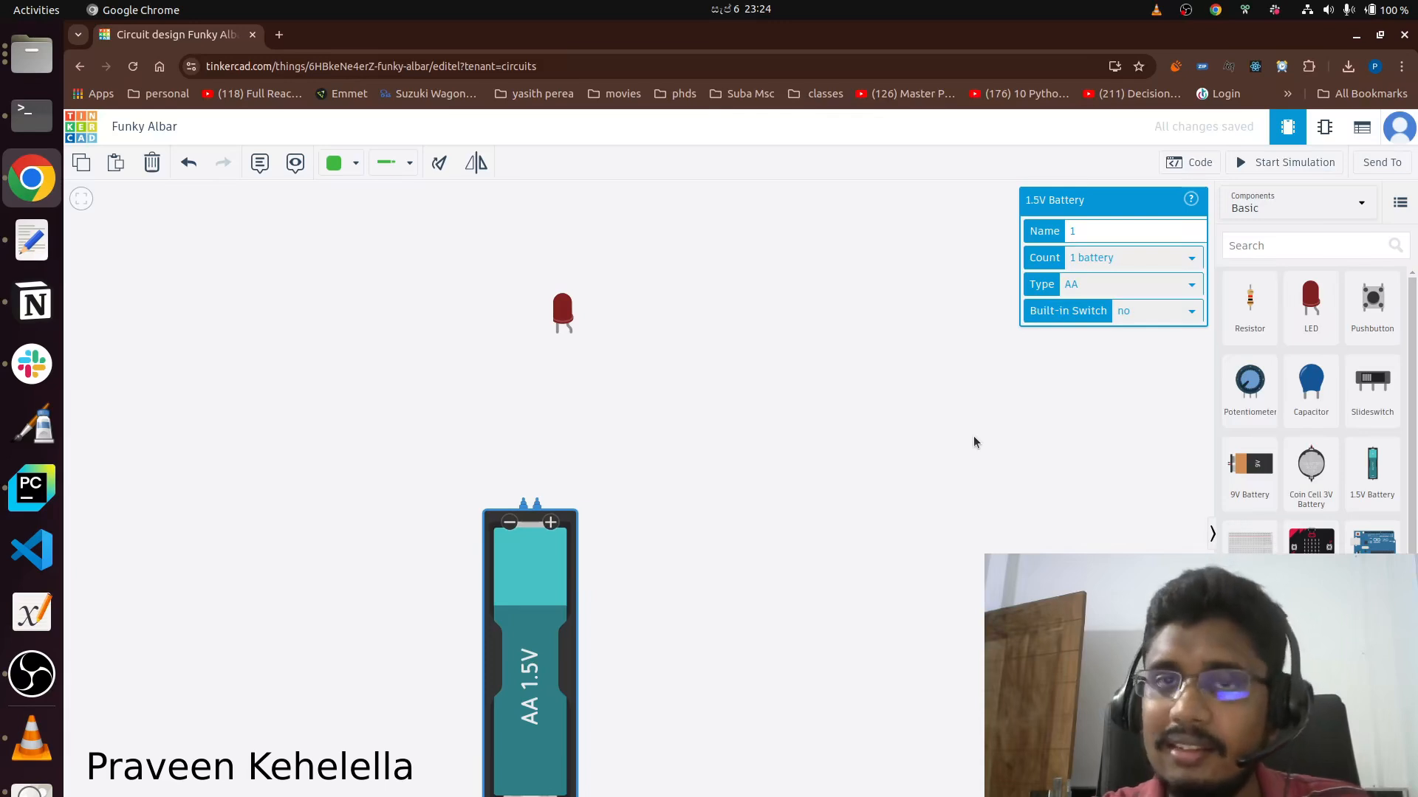
{"action": "left_click", "coordinate": [1249, 306]}
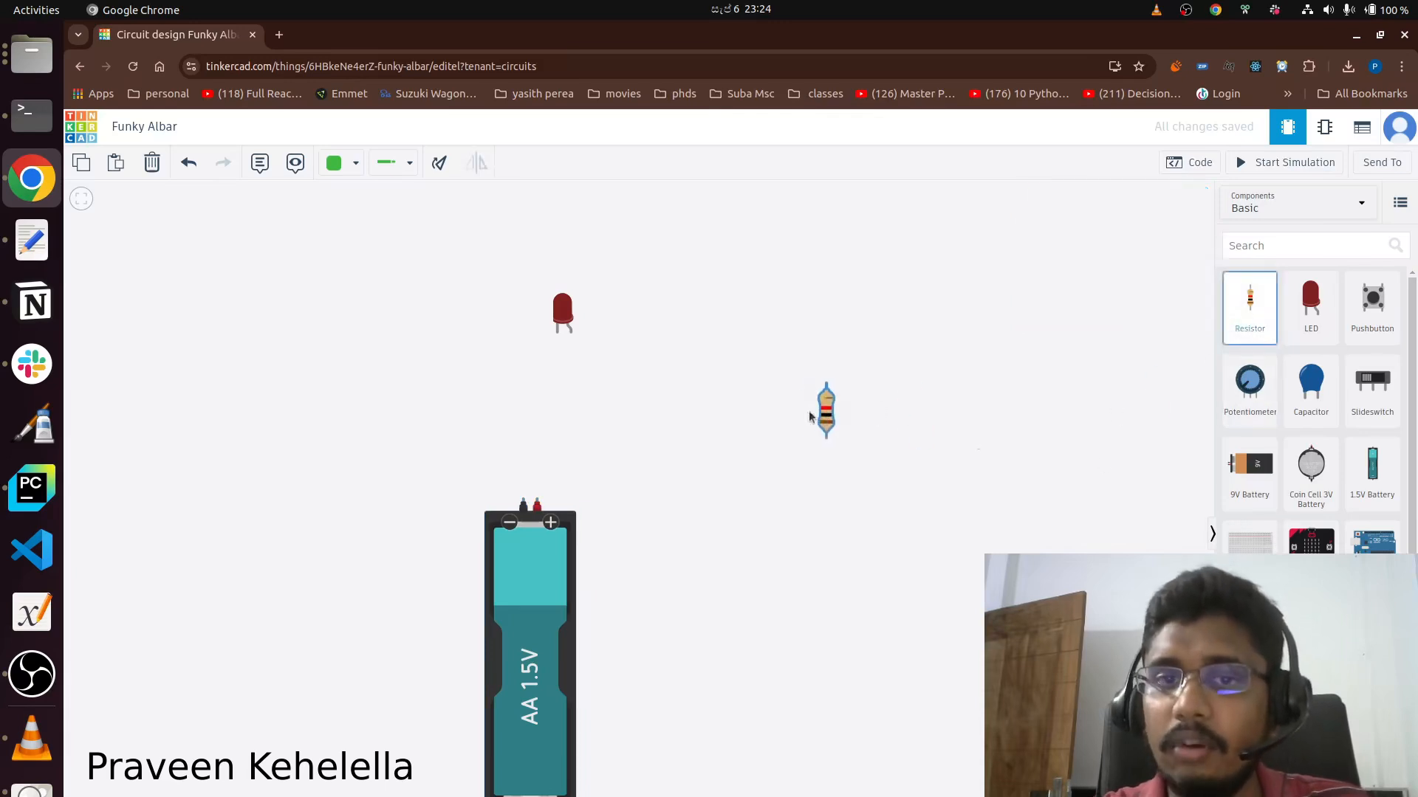
{"action": "left_click", "coordinate": [706, 413]}
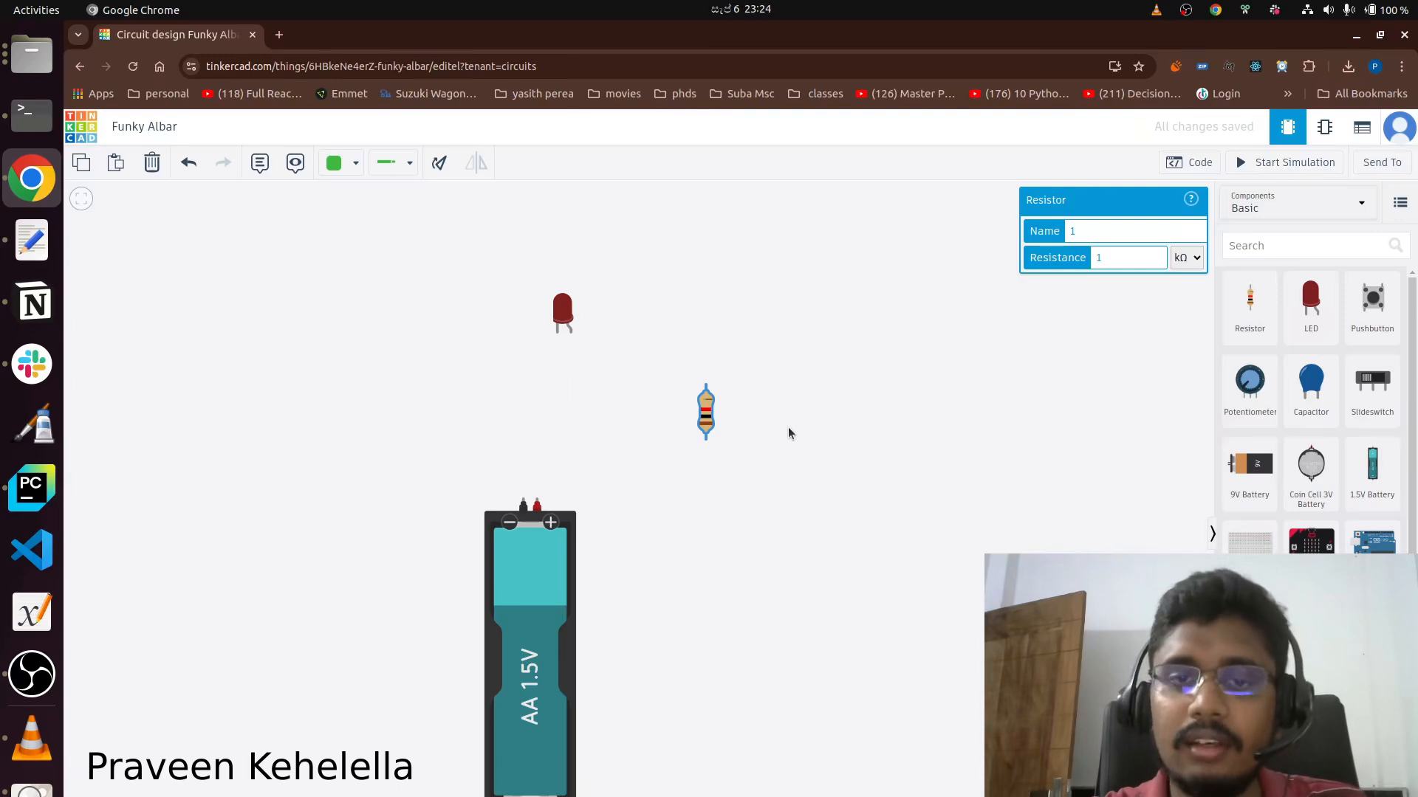
Move the resistor and the red LED closer together above the 1.5V battery.
{"action": "left_click_drag", "start_coordinate": [706, 421], "coordinate": [645, 421]}
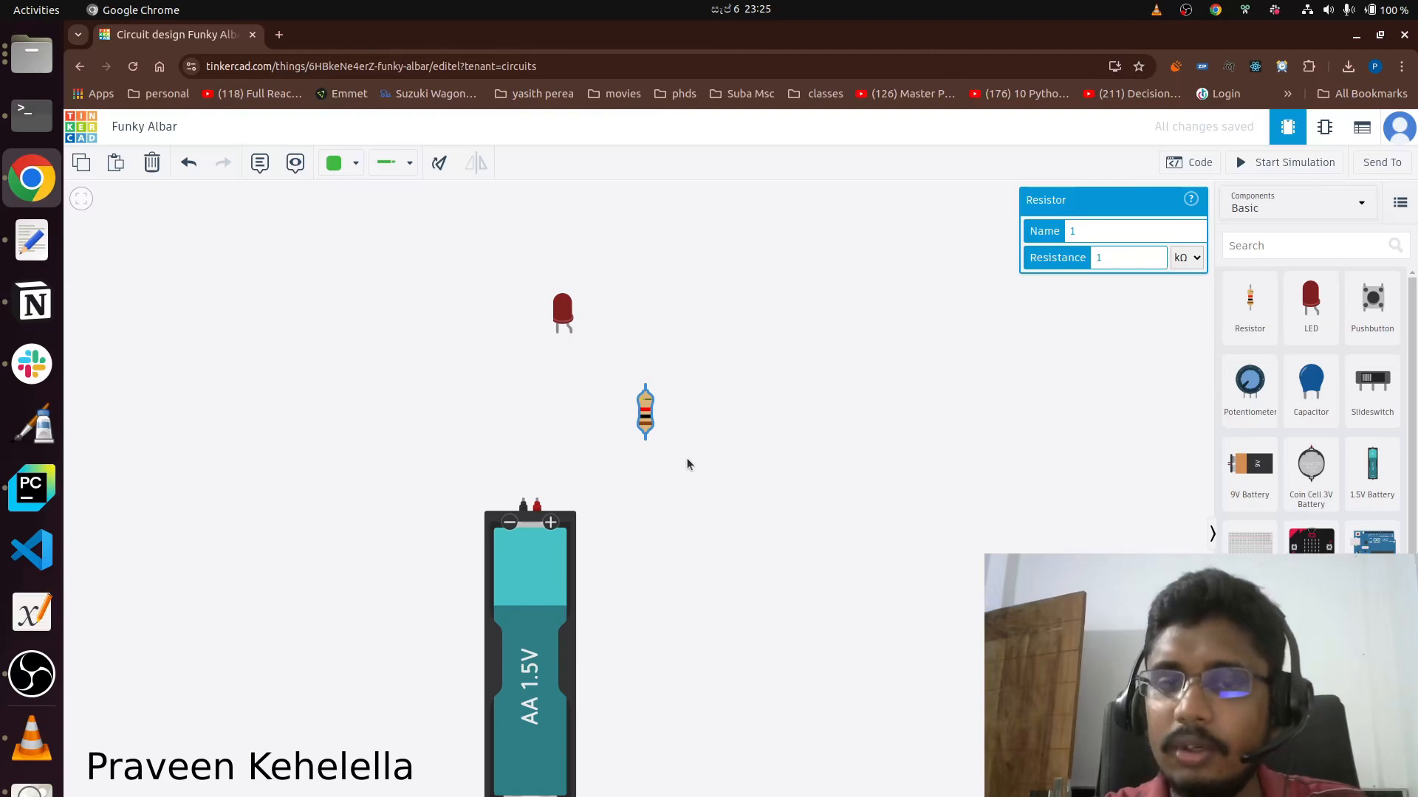
{"action": "left_click_drag", "start_coordinate": [560, 314], "coordinate": [534, 311]}
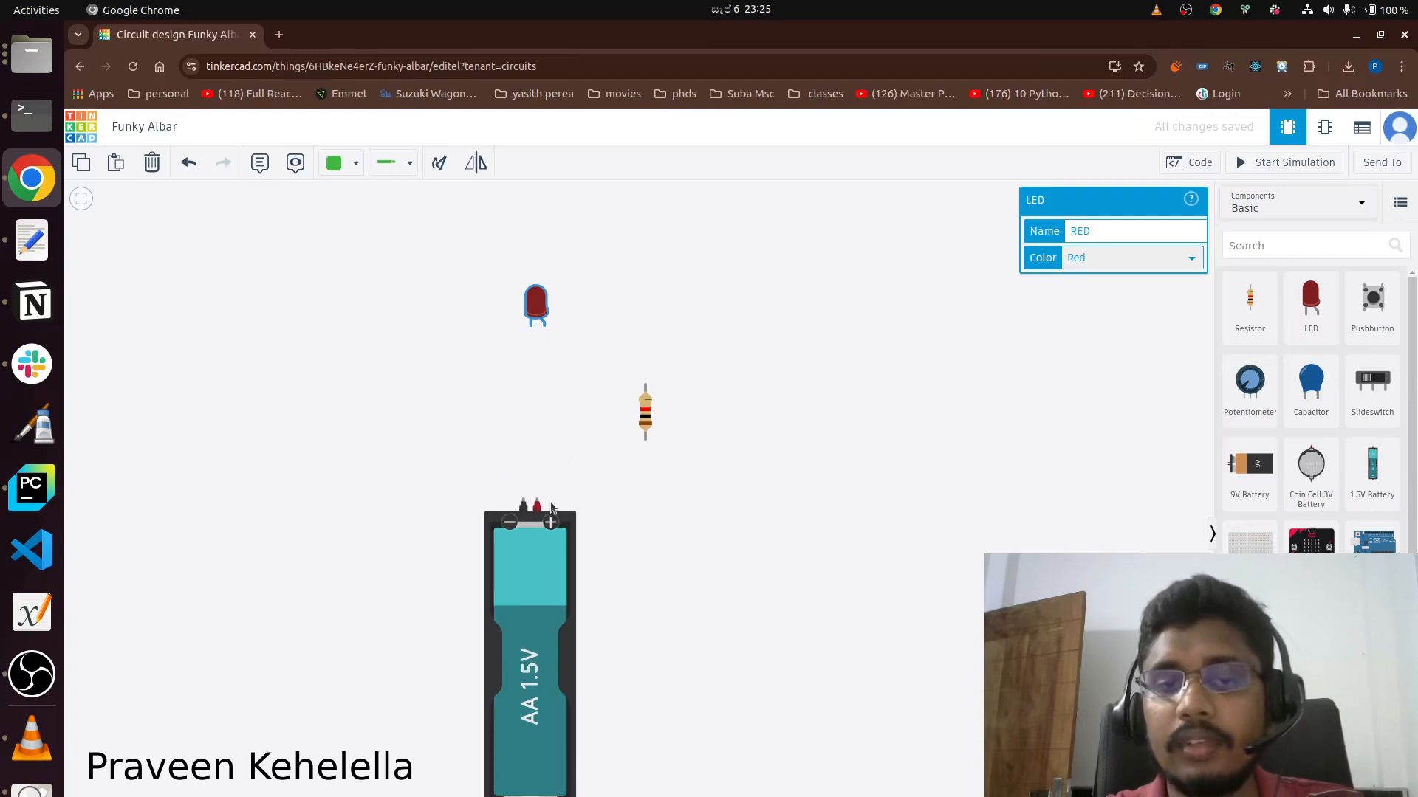
{"action": "left_click", "coordinate": [635, 489]}
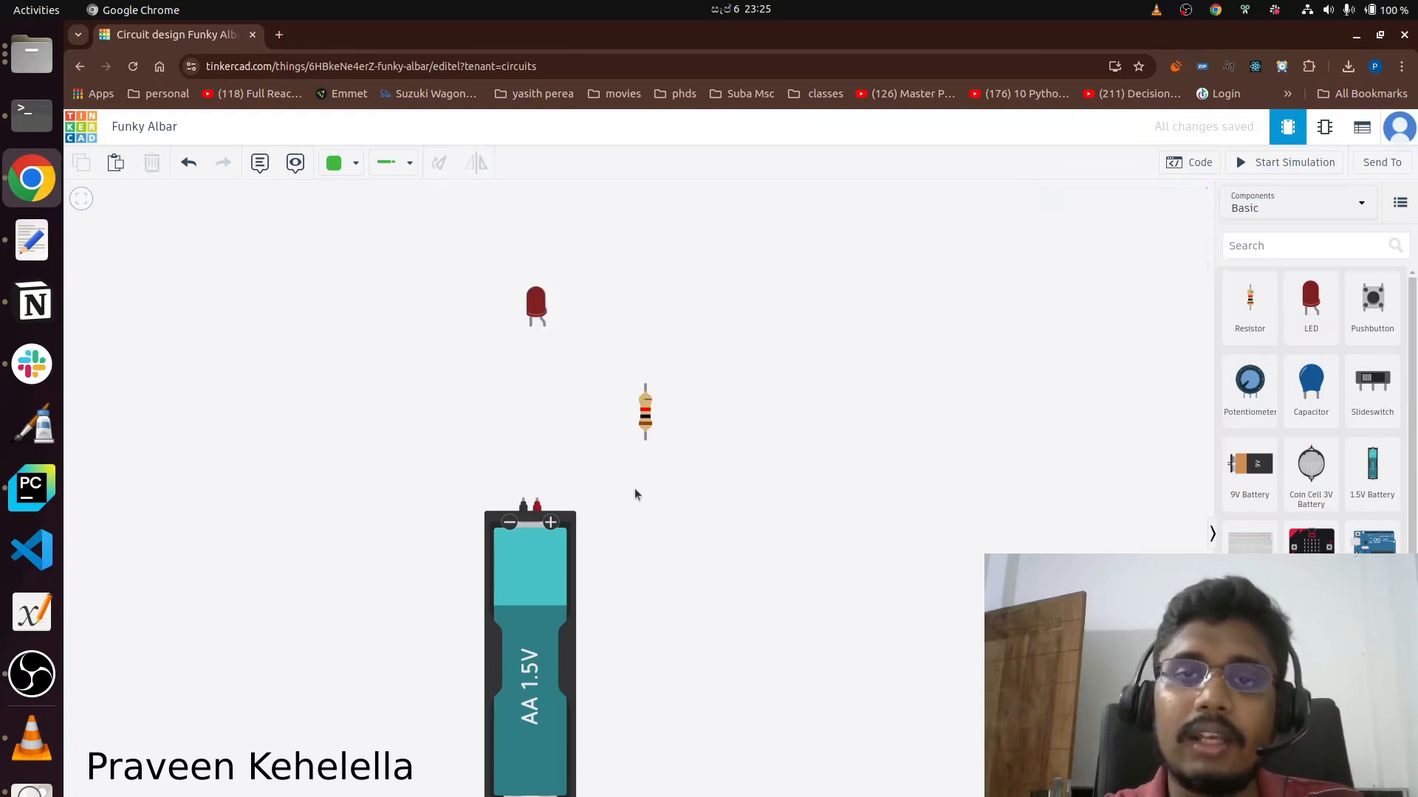
Wire the LED's cathode to the battery's negative terminal, shifting the LED to the right and shaping the wire into a square corner.
{"action": "left_click", "coordinate": [530, 325]}
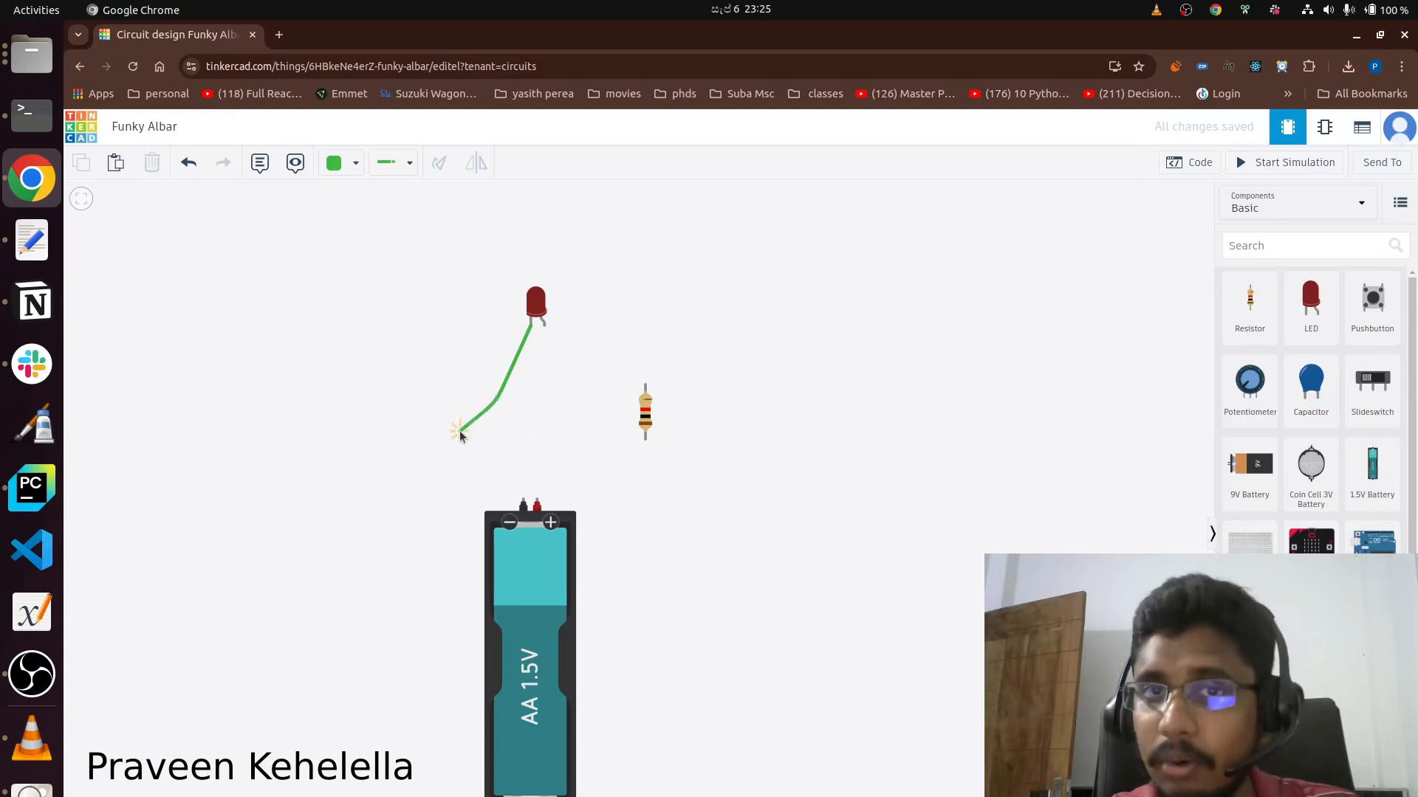
{"action": "left_click", "coordinate": [522, 499]}
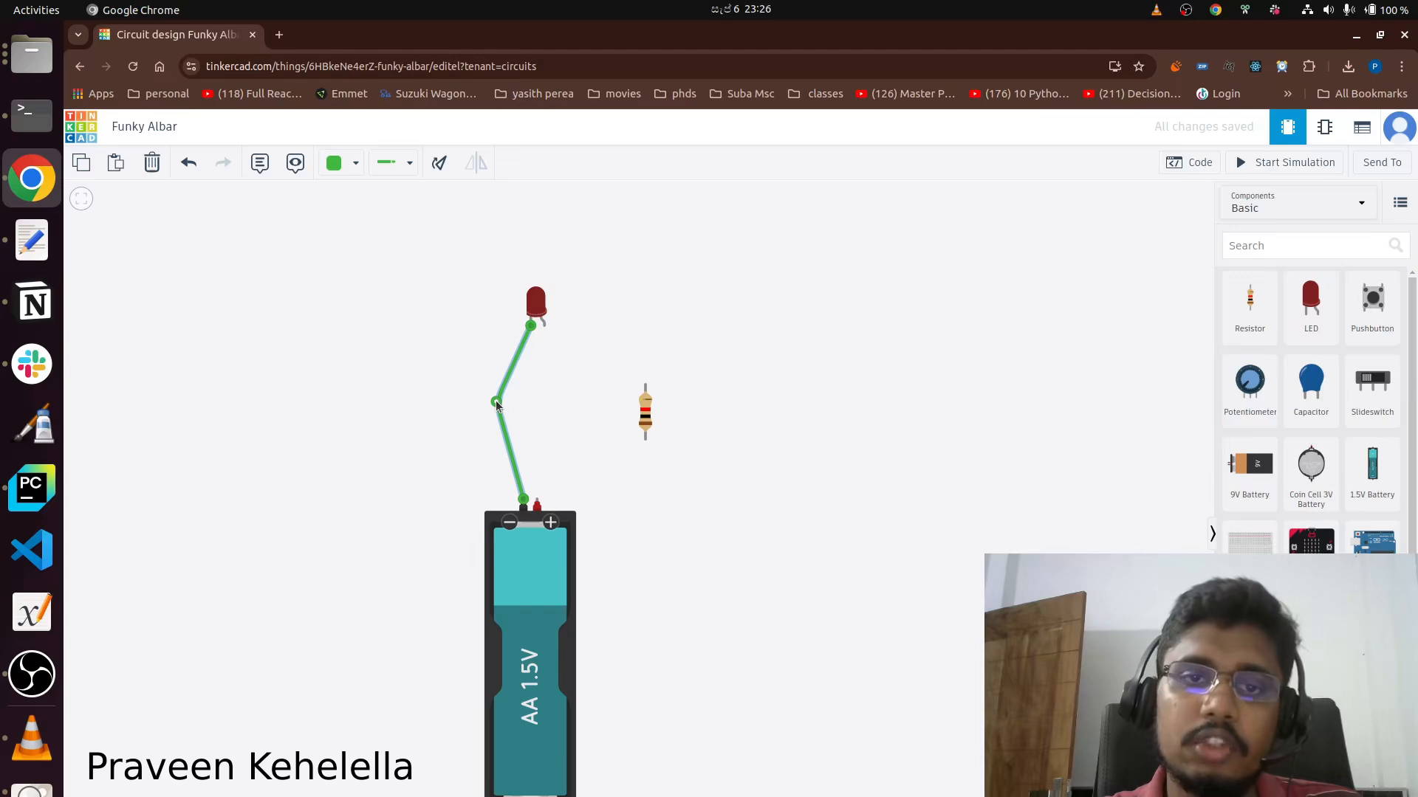
{"action": "mouse_move", "coordinate": [495, 400]}
{"action": "left_mouse_down"}
{"action": "mouse_move", "coordinate": [539, 413]}
{"action": "mouse_move", "coordinate": [474, 411]}
{"action": "mouse_move", "coordinate": [424, 241]}
{"action": "mouse_move", "coordinate": [433, 357]}
{"action": "mouse_move", "coordinate": [555, 375]}
{"action": "mouse_move", "coordinate": [508, 338]}
{"action": "mouse_move", "coordinate": [521, 338]}
{"action": "mouse_move", "coordinate": [523, 379]}
{"action": "mouse_move", "coordinate": [483, 392]}
{"action": "left_mouse_up"}
{"action": "left_click_drag", "start_coordinate": [533, 315], "coordinate": [625, 294]}
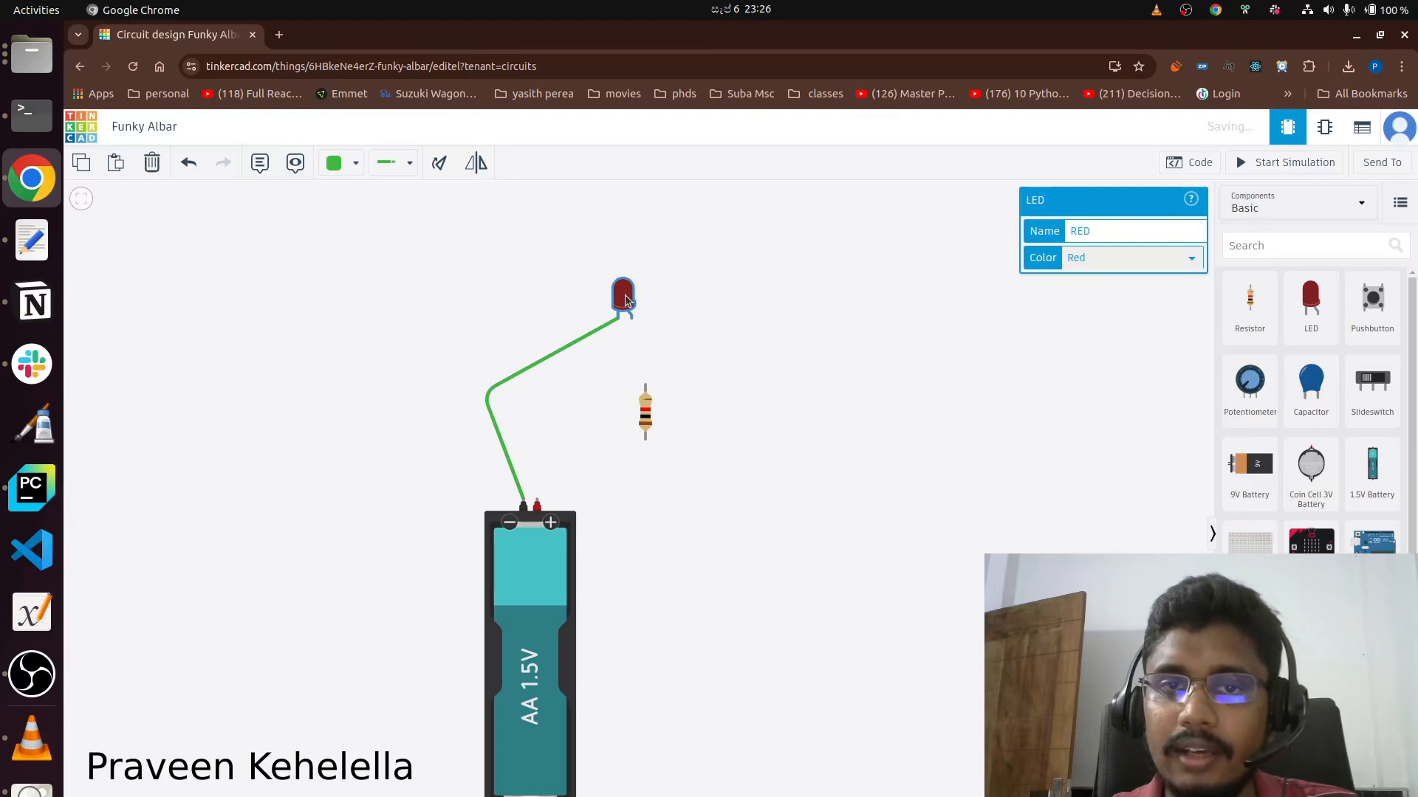
{"action": "left_click_drag", "start_coordinate": [486, 396], "coordinate": [528, 325]}
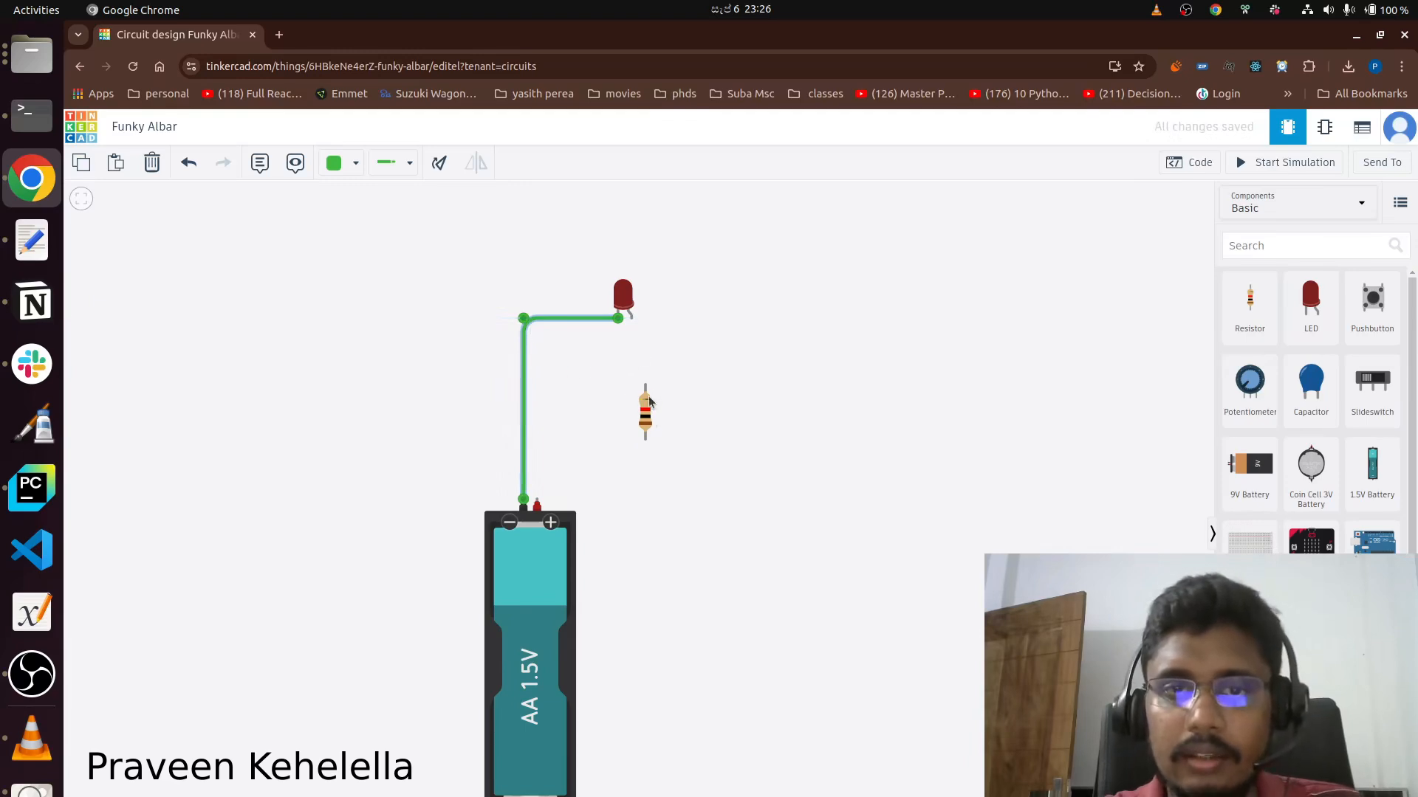
Move the resistor up closer to the LED and wire the LED's anode to the resistor's upper terminal.
{"action": "mouse_move", "coordinate": [649, 399]}
{"action": "left_mouse_down"}
{"action": "mouse_move", "coordinate": [667, 379]}
{"action": "mouse_move", "coordinate": [649, 378]}
{"action": "left_mouse_up"}
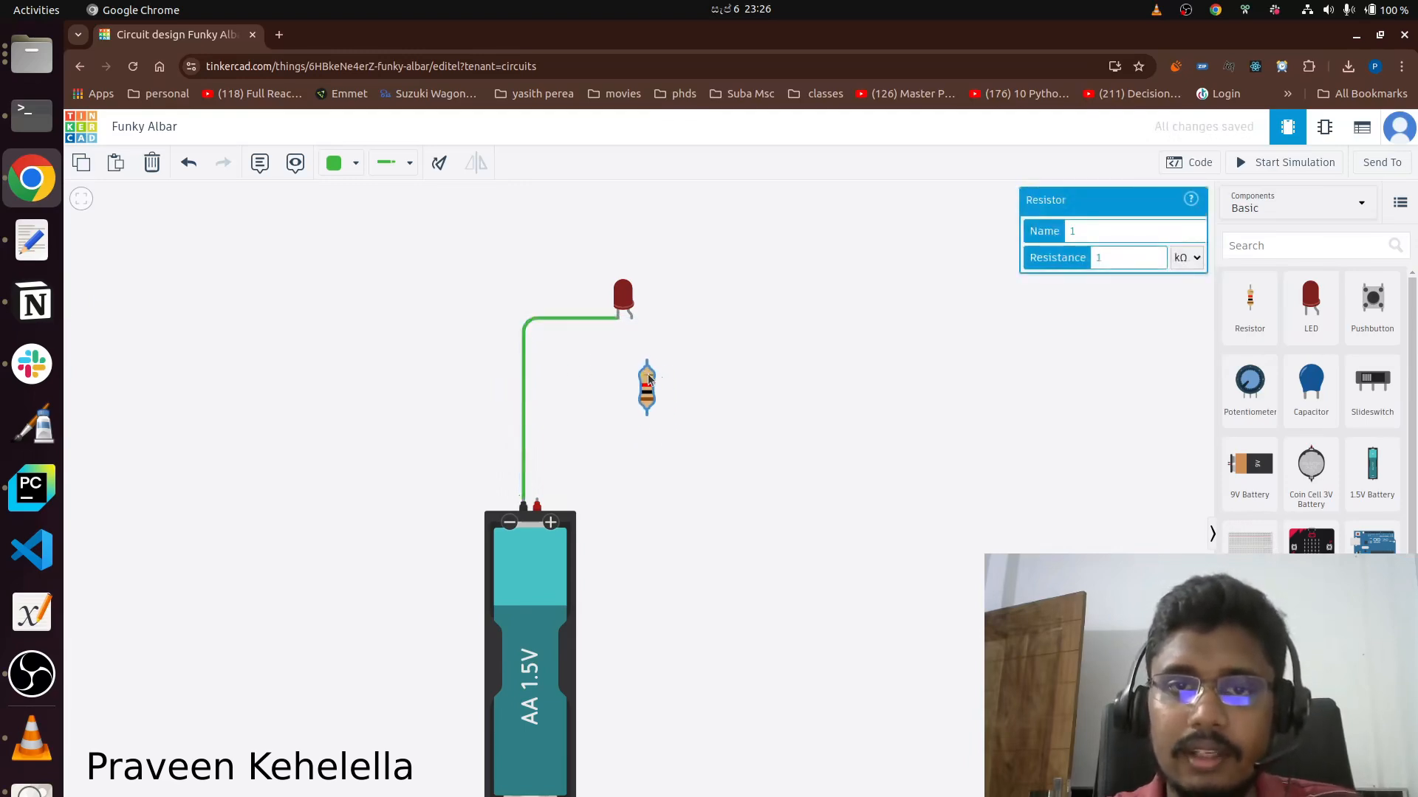
{"action": "left_click", "coordinate": [632, 320]}
{"action": "left_click", "coordinate": [647, 362]}
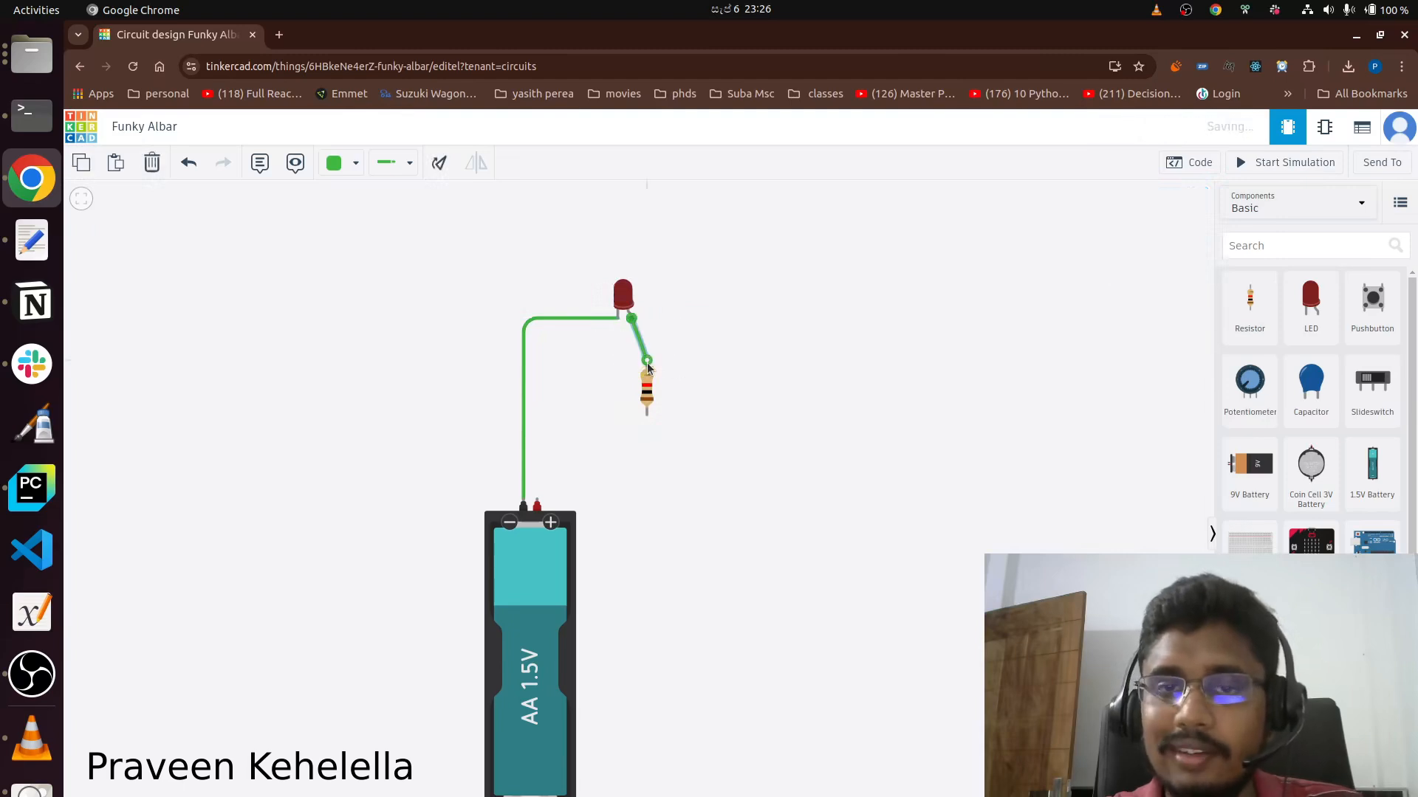
Wire the resistor's lower terminal to the battery's positive terminal with a square corner, and align the LED's anode above the resistor.
{"action": "left_click", "coordinate": [645, 416]}
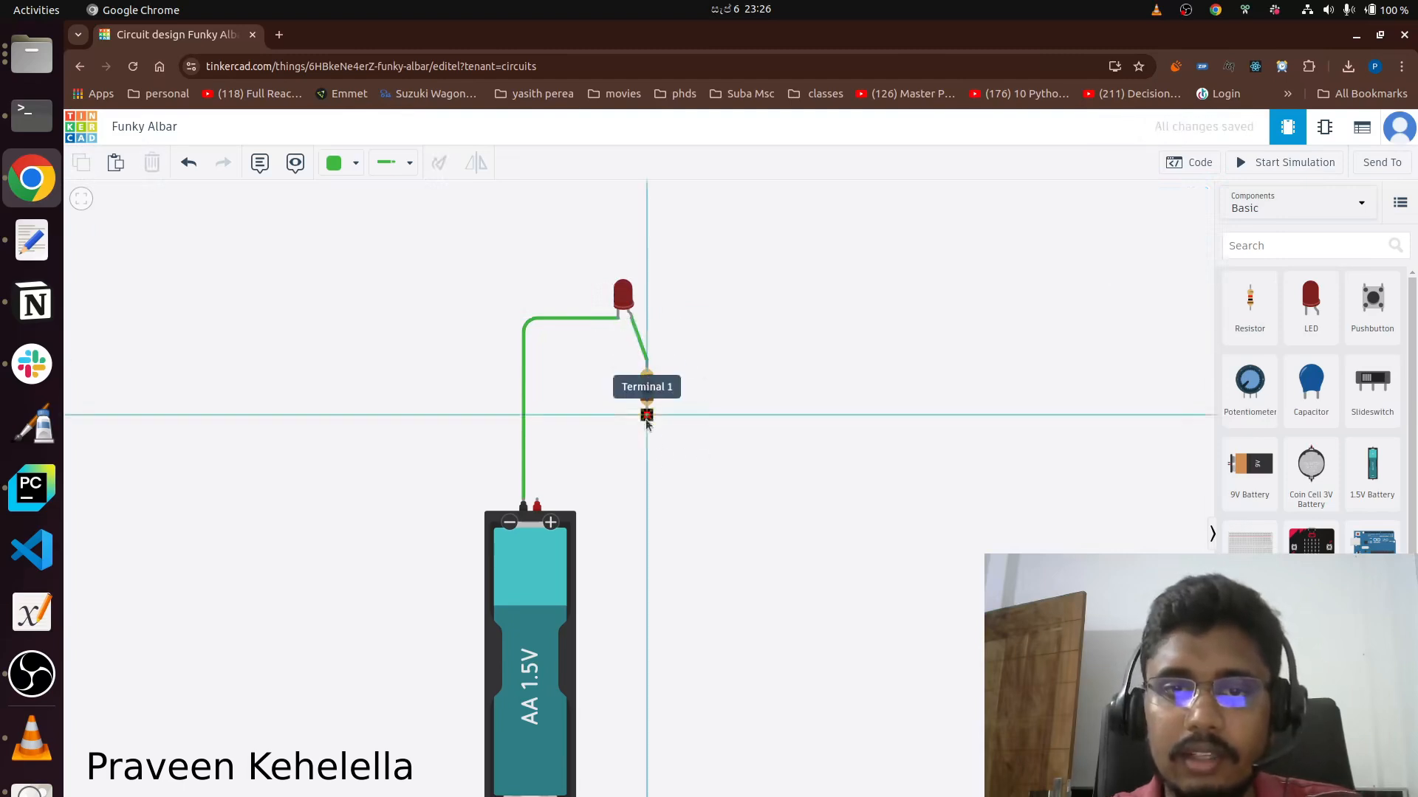
{"action": "left_click", "coordinate": [660, 448]}
{"action": "left_click", "coordinate": [543, 499]}
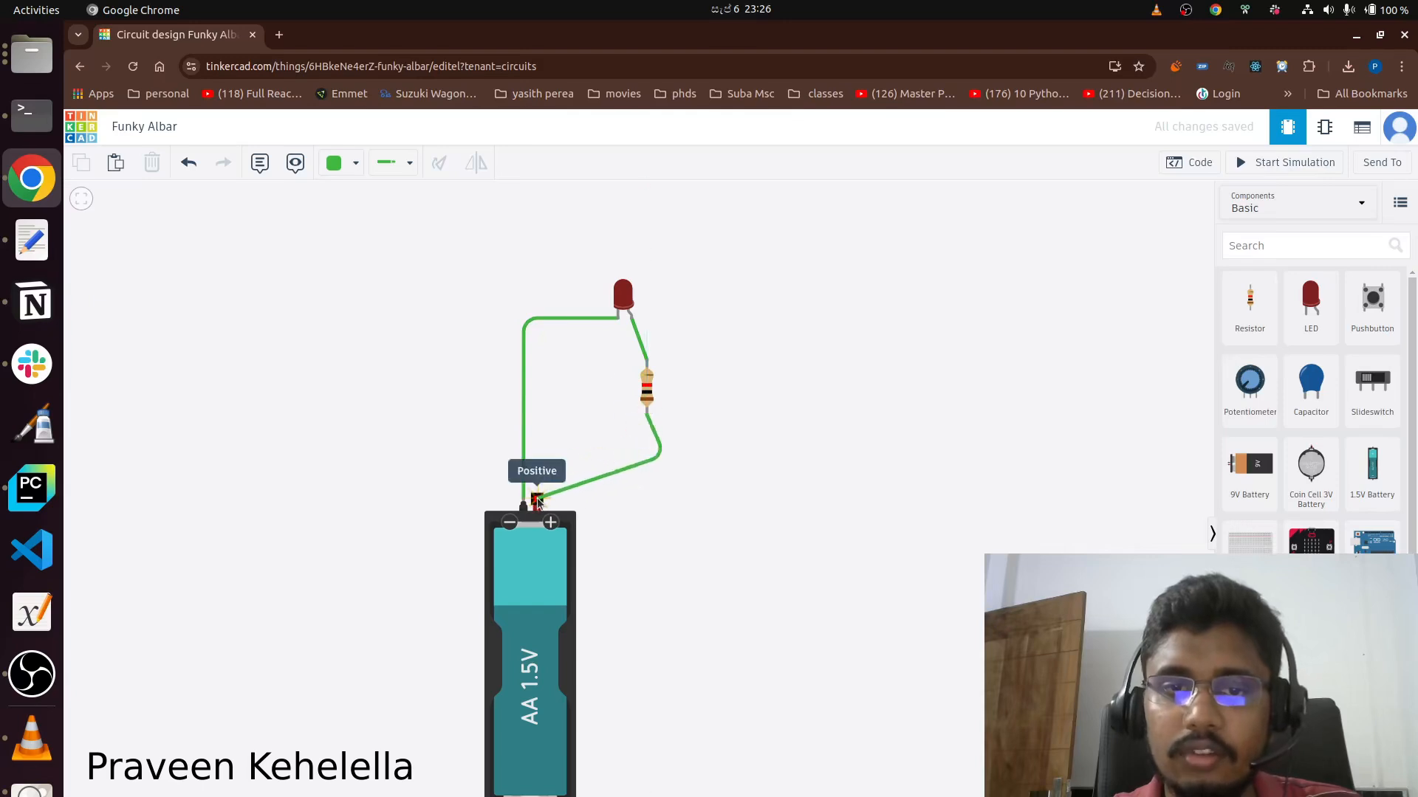
{"action": "left_click", "coordinate": [538, 499]}
{"action": "left_click_drag", "start_coordinate": [666, 463], "coordinate": [645, 501]}
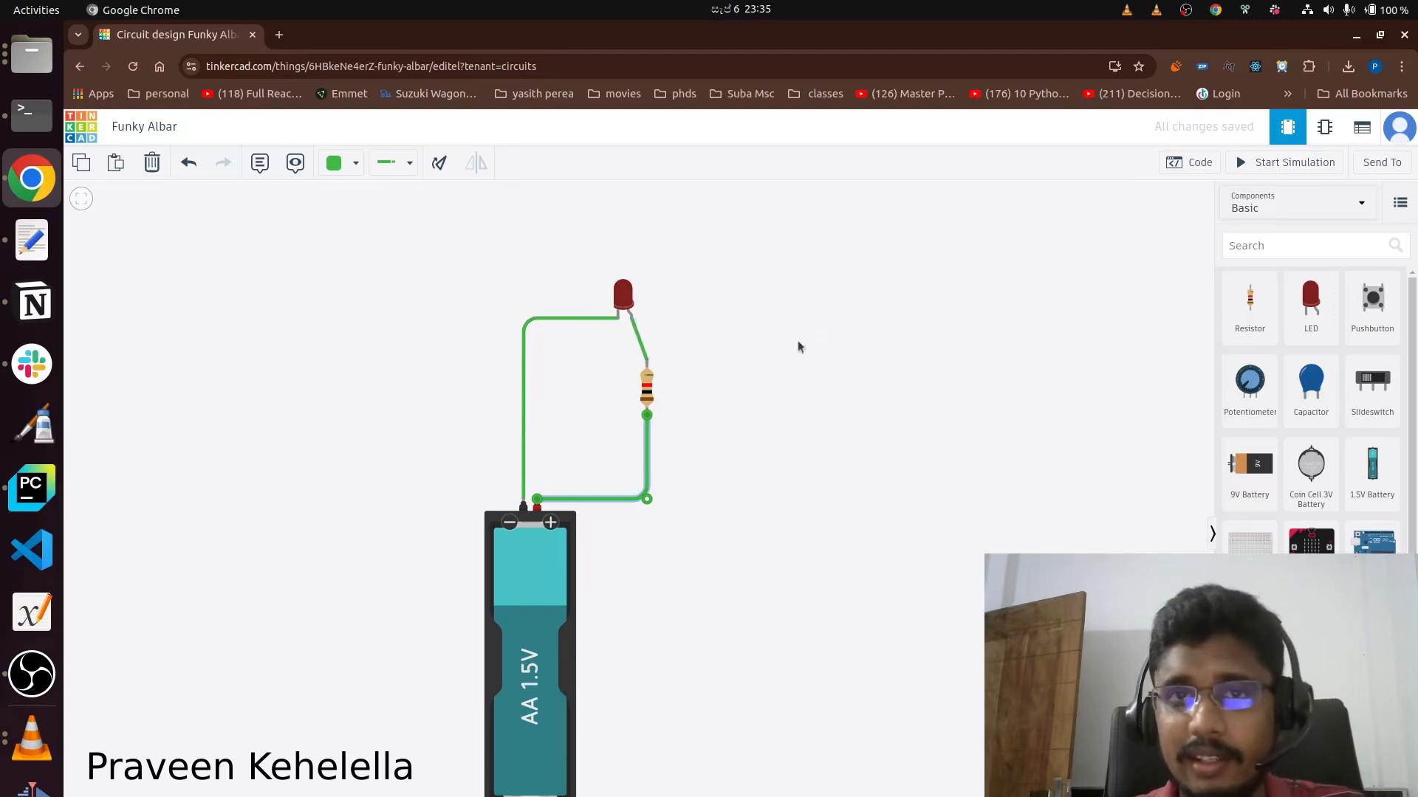
{"action": "left_click_drag", "start_coordinate": [623, 299], "coordinate": [637, 299]}
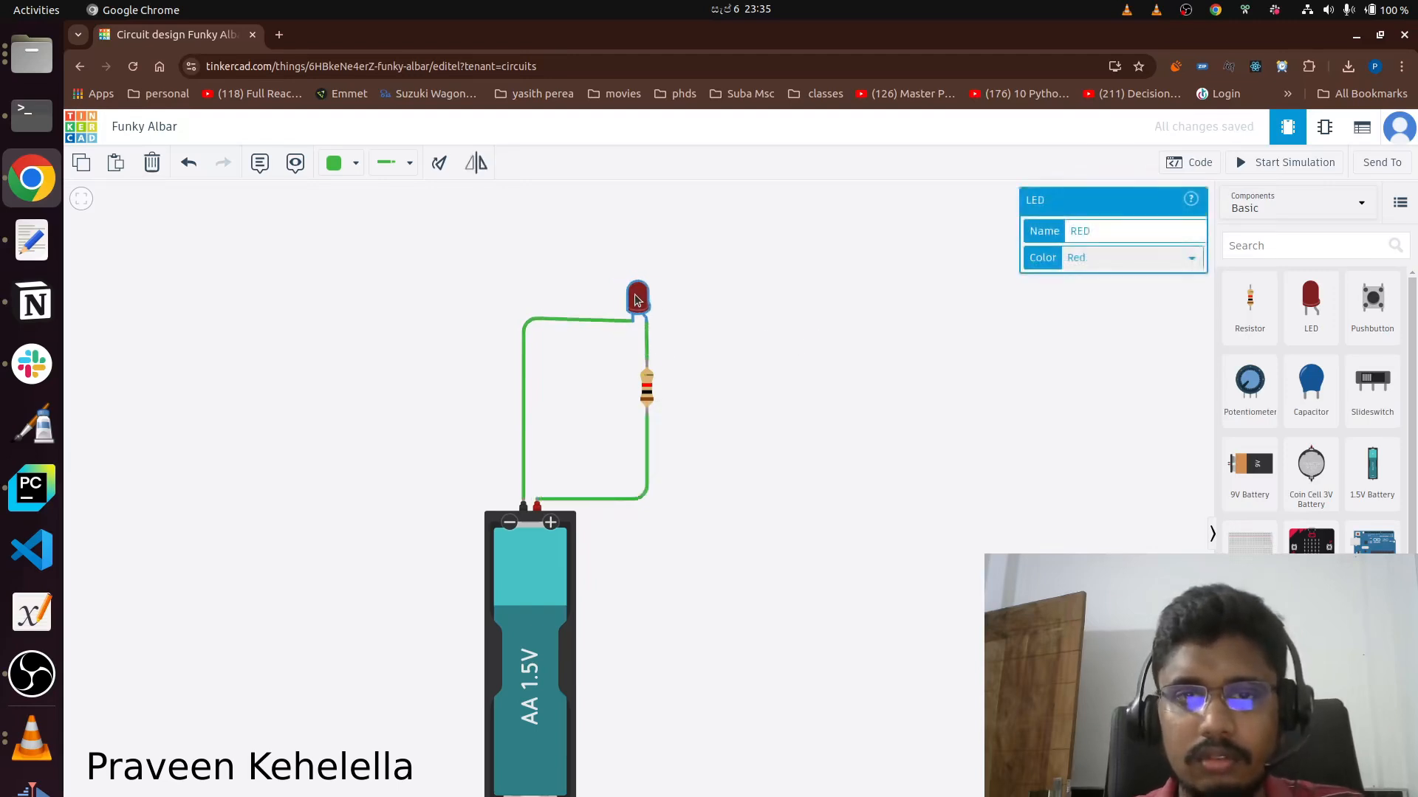
{"action": "left_click", "coordinate": [722, 334]}
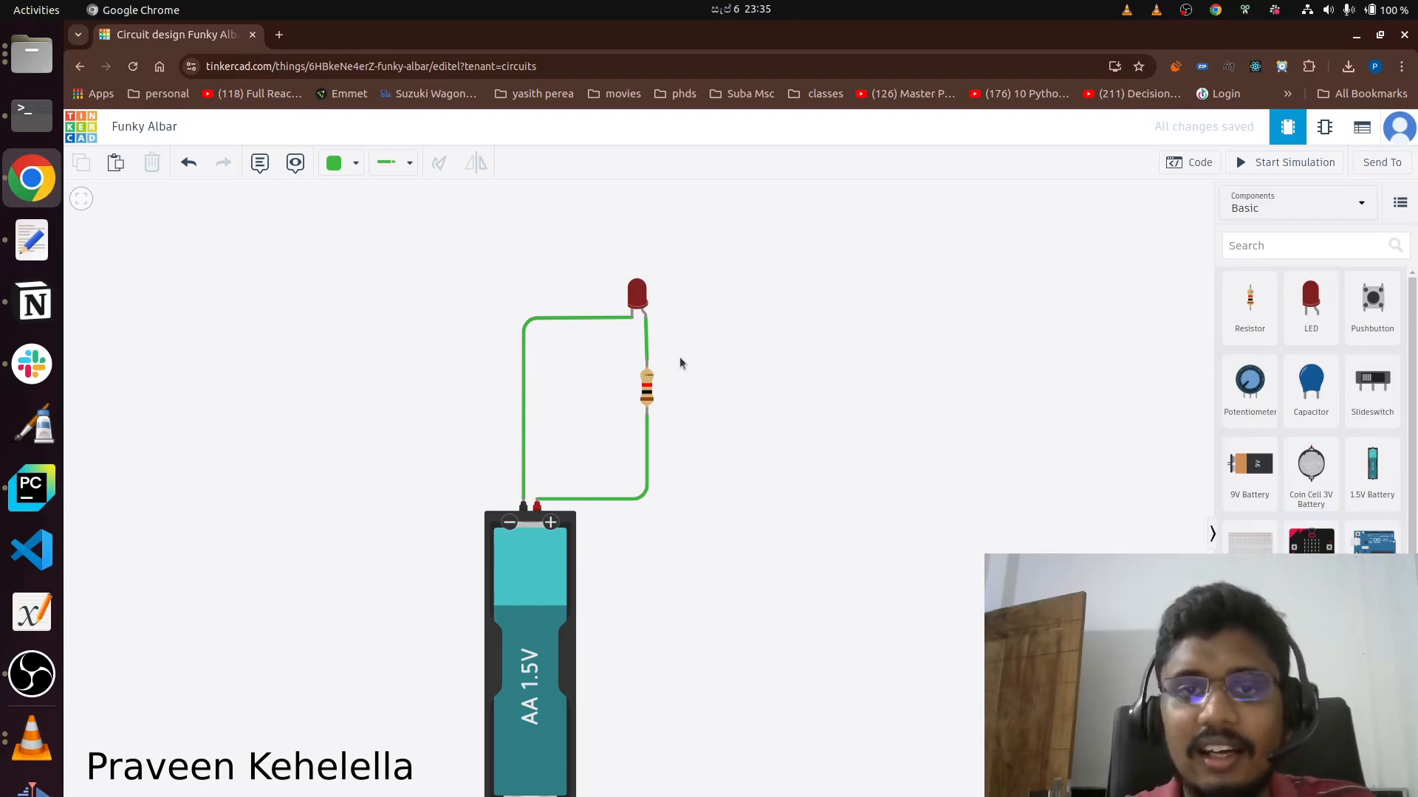
Colour the LED-to-resistor wire and the resistor-to-battery wire Red.
{"action": "left_click", "coordinate": [648, 347]}
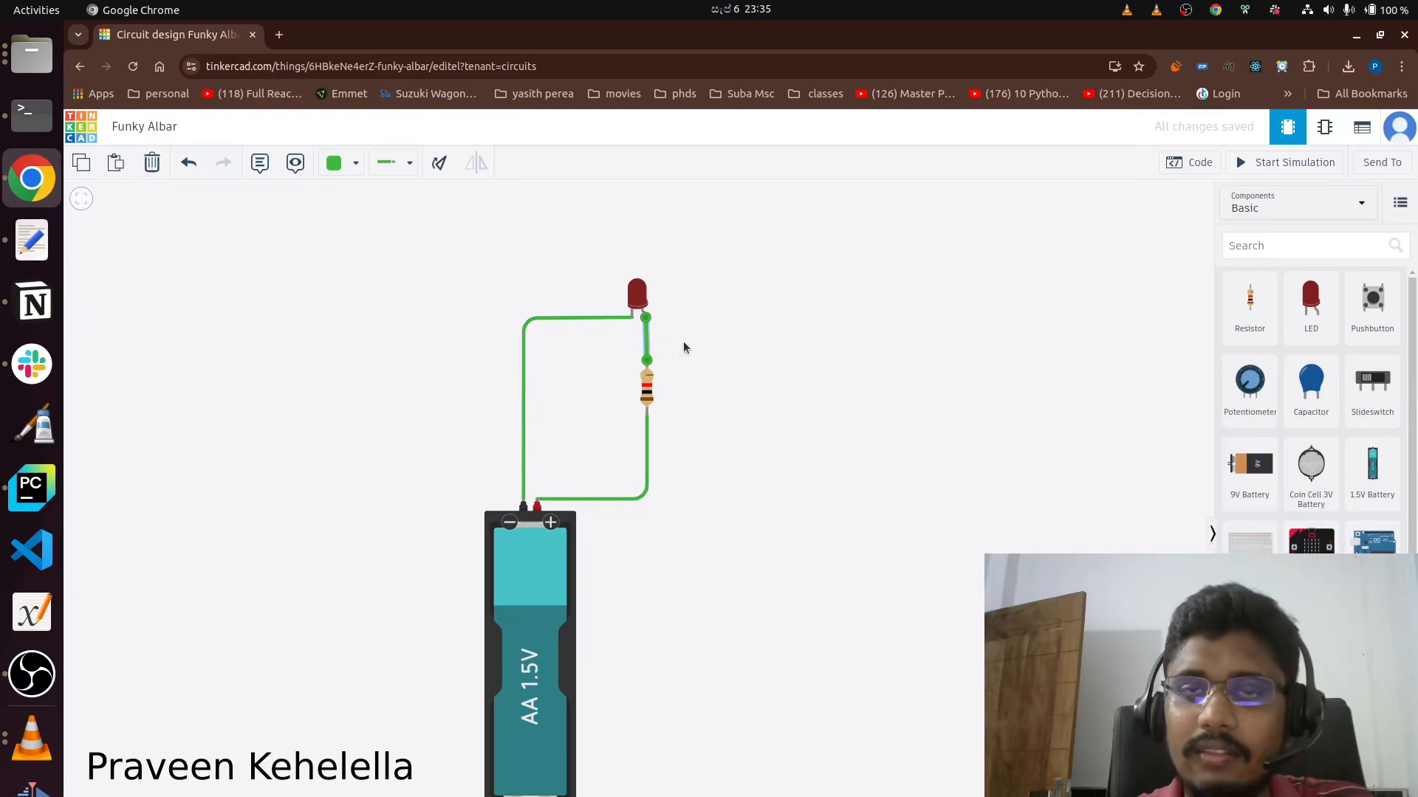
{"action": "left_click", "coordinate": [333, 166]}
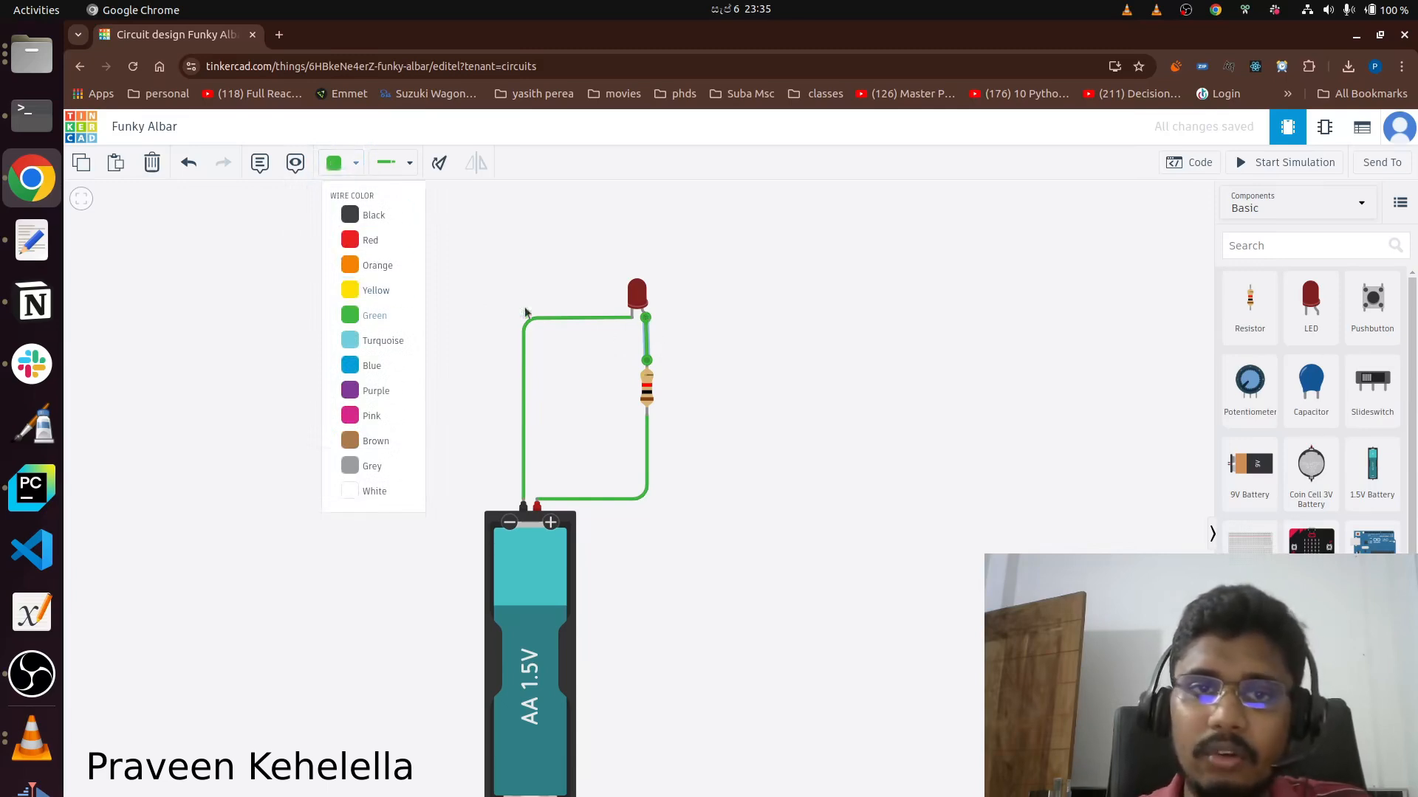
{"action": "left_click", "coordinate": [373, 240]}
{"action": "left_click", "coordinate": [648, 449]}
{"action": "left_click", "coordinate": [335, 164]}
{"action": "left_click", "coordinate": [371, 242]}
{"action": "left_click", "coordinate": [765, 365]}
Colour the wire between the LED's cathode and the battery's negative terminal Black.
{"action": "left_click", "coordinate": [533, 319]}
{"action": "left_click", "coordinate": [390, 165]}
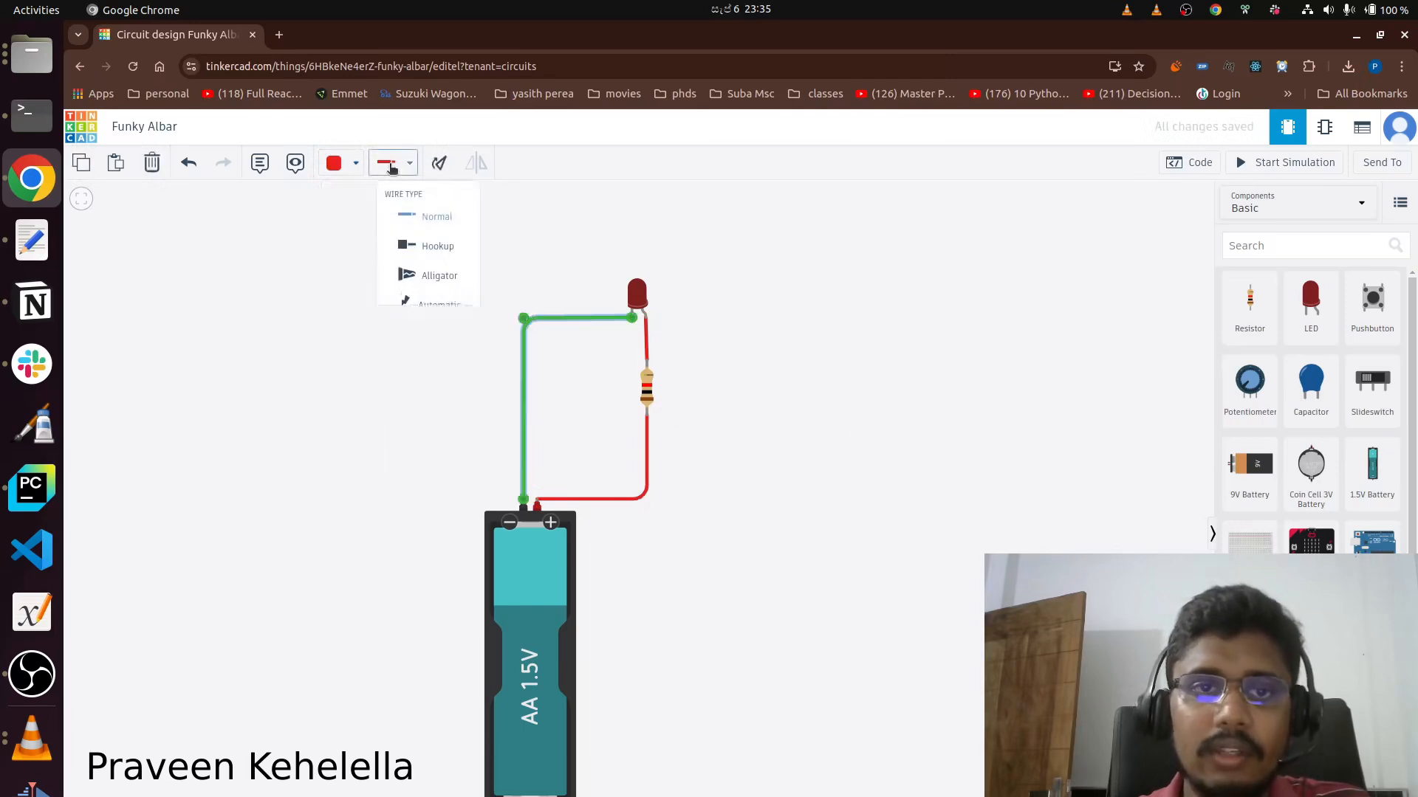
{"action": "left_click", "coordinate": [334, 164]}
{"action": "left_click", "coordinate": [356, 216]}
{"action": "left_click", "coordinate": [438, 423]}
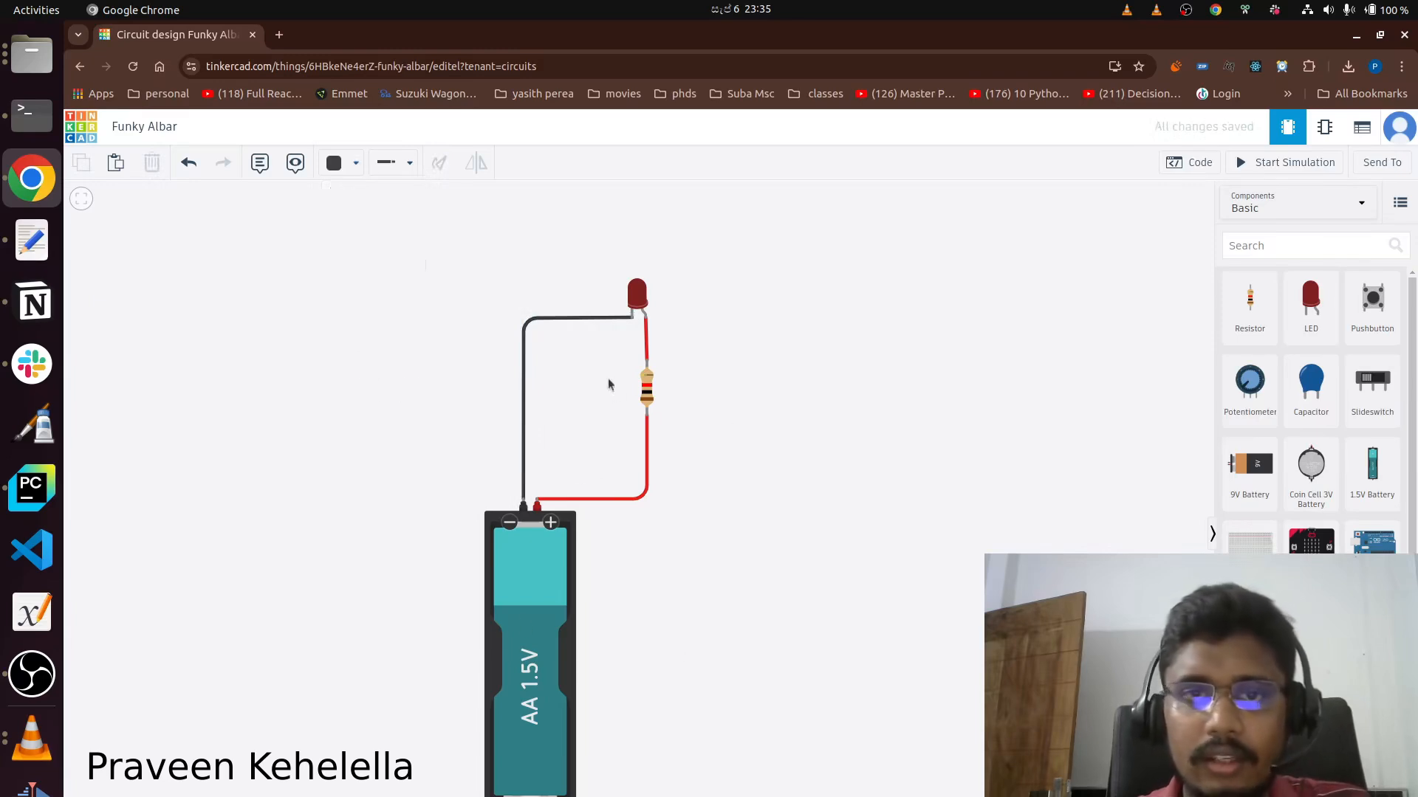
Try the Alligator wire type on the black wire and rearrange the clip beside the LED.
{"action": "left_click", "coordinate": [569, 318]}
{"action": "left_click", "coordinate": [401, 169]}
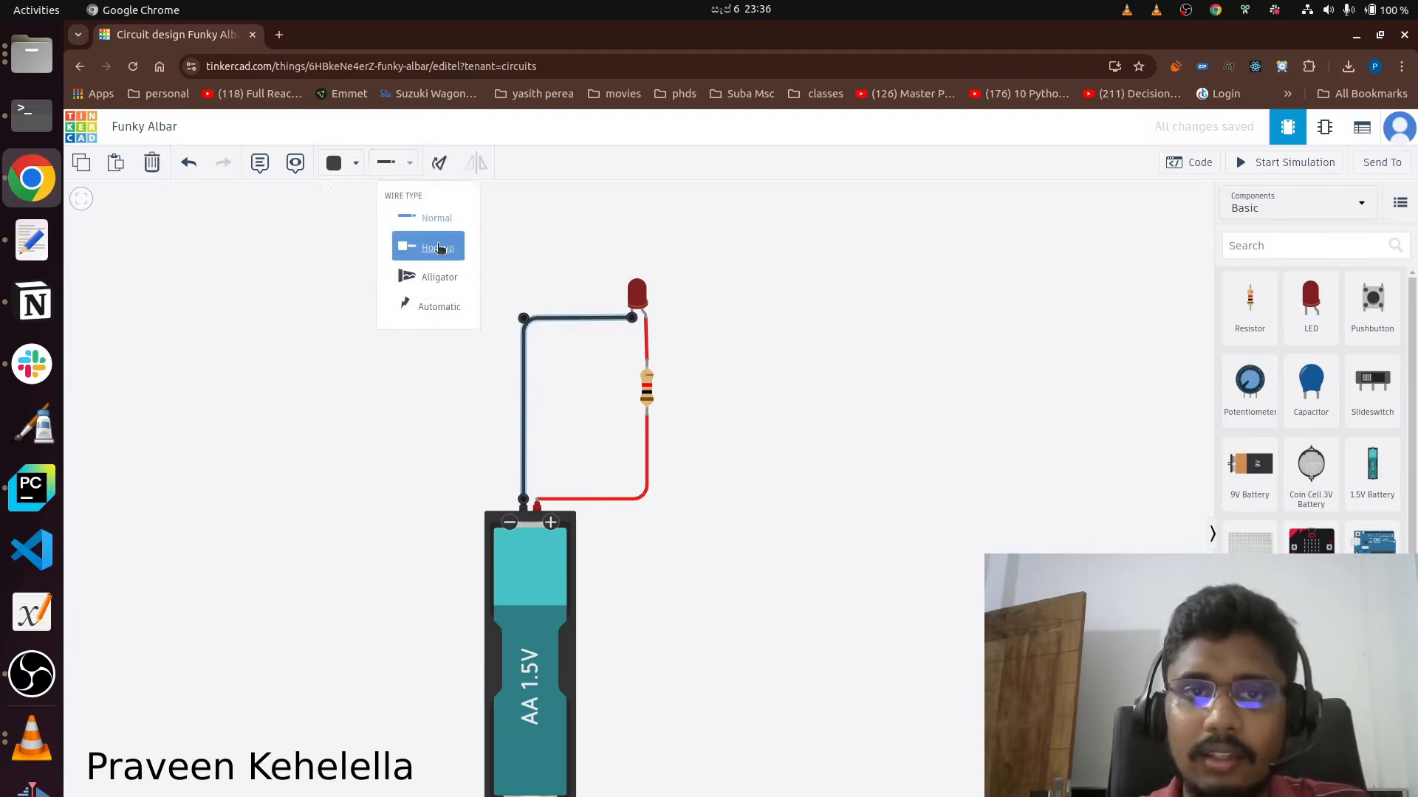
{"action": "left_click", "coordinate": [439, 281]}
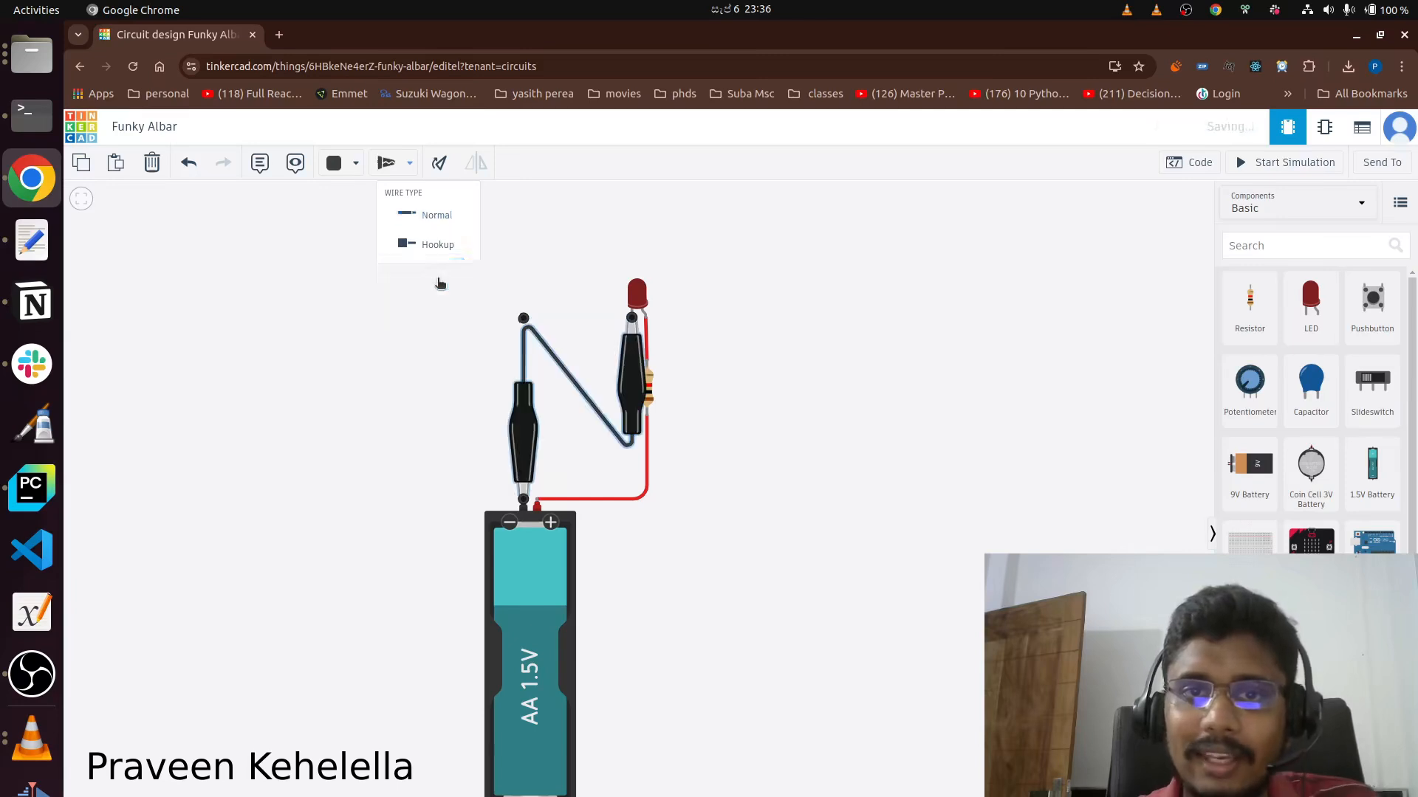
{"action": "left_click_drag", "start_coordinate": [526, 431], "coordinate": [405, 262]}
{"action": "left_click", "coordinate": [759, 337]}
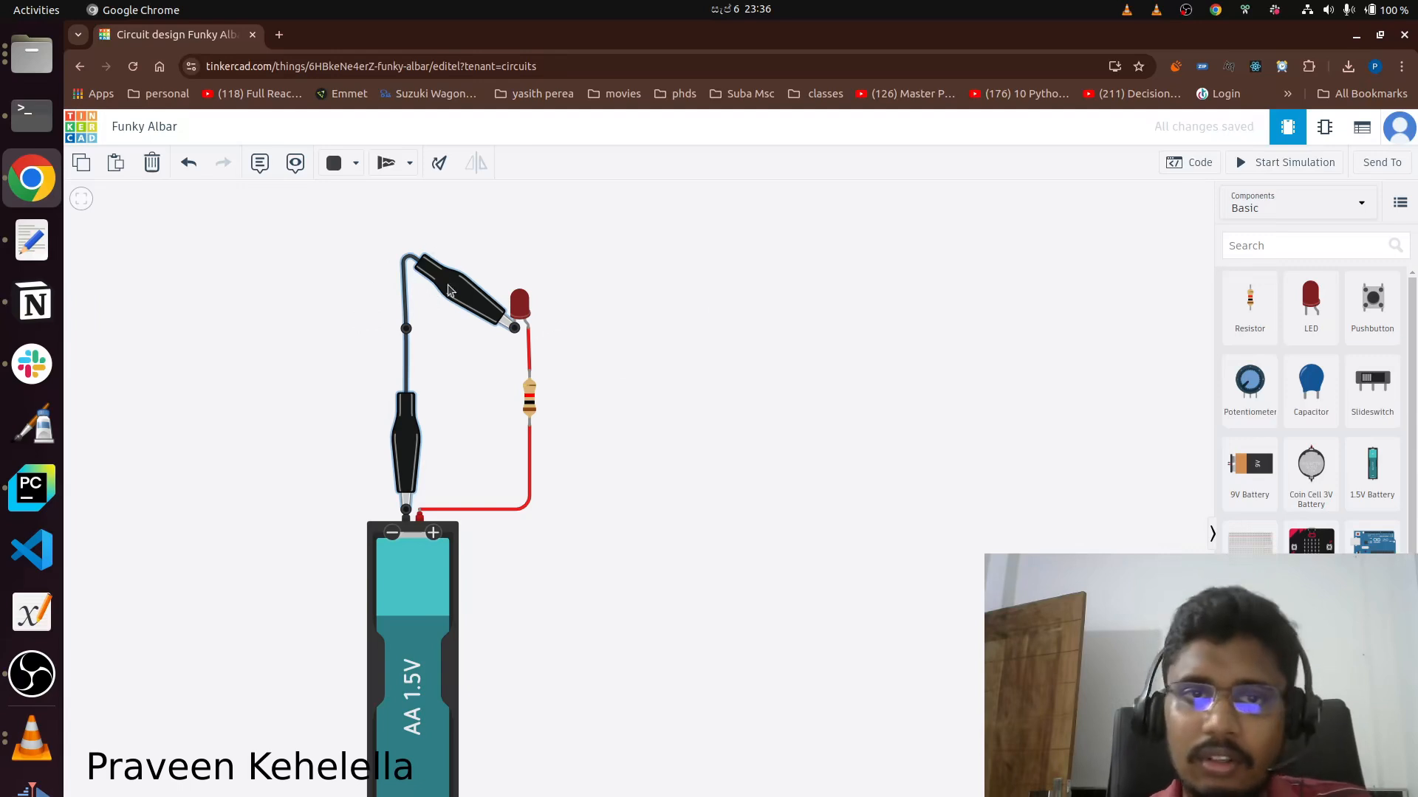
Try the Hookup wire type on the black wire between the LED and the battery.
{"action": "left_click", "coordinate": [387, 163]}
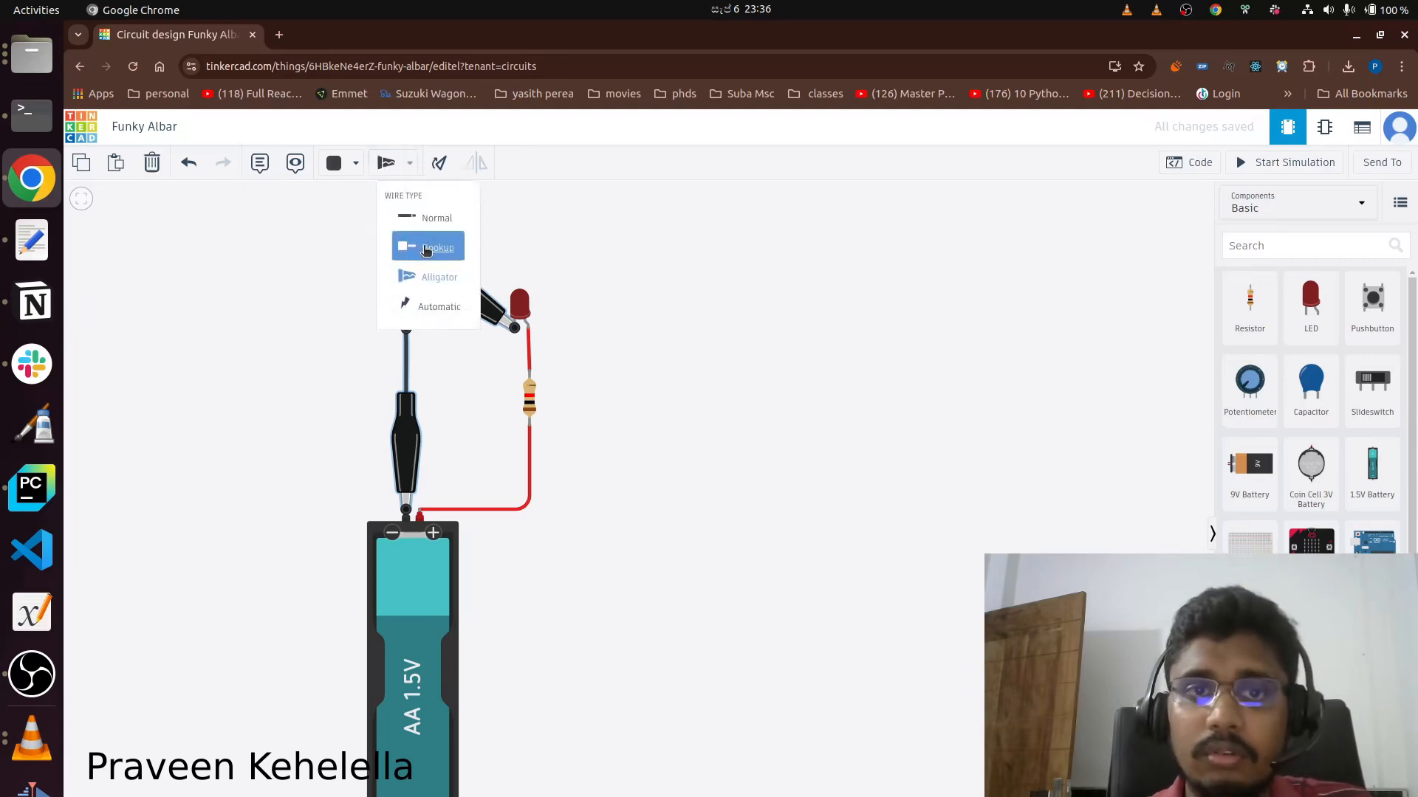
{"action": "left_click", "coordinate": [427, 244]}
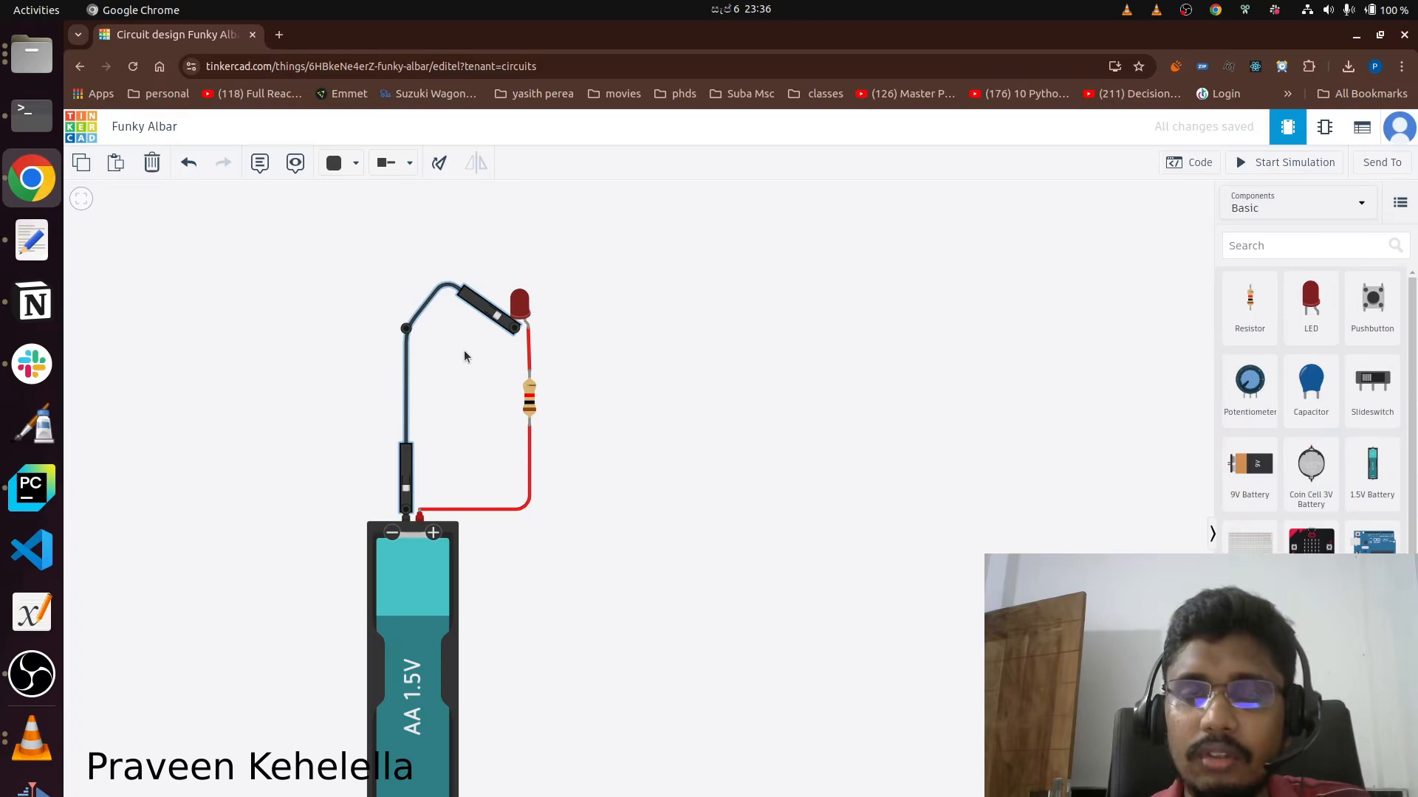
{"action": "left_click", "coordinate": [464, 357]}
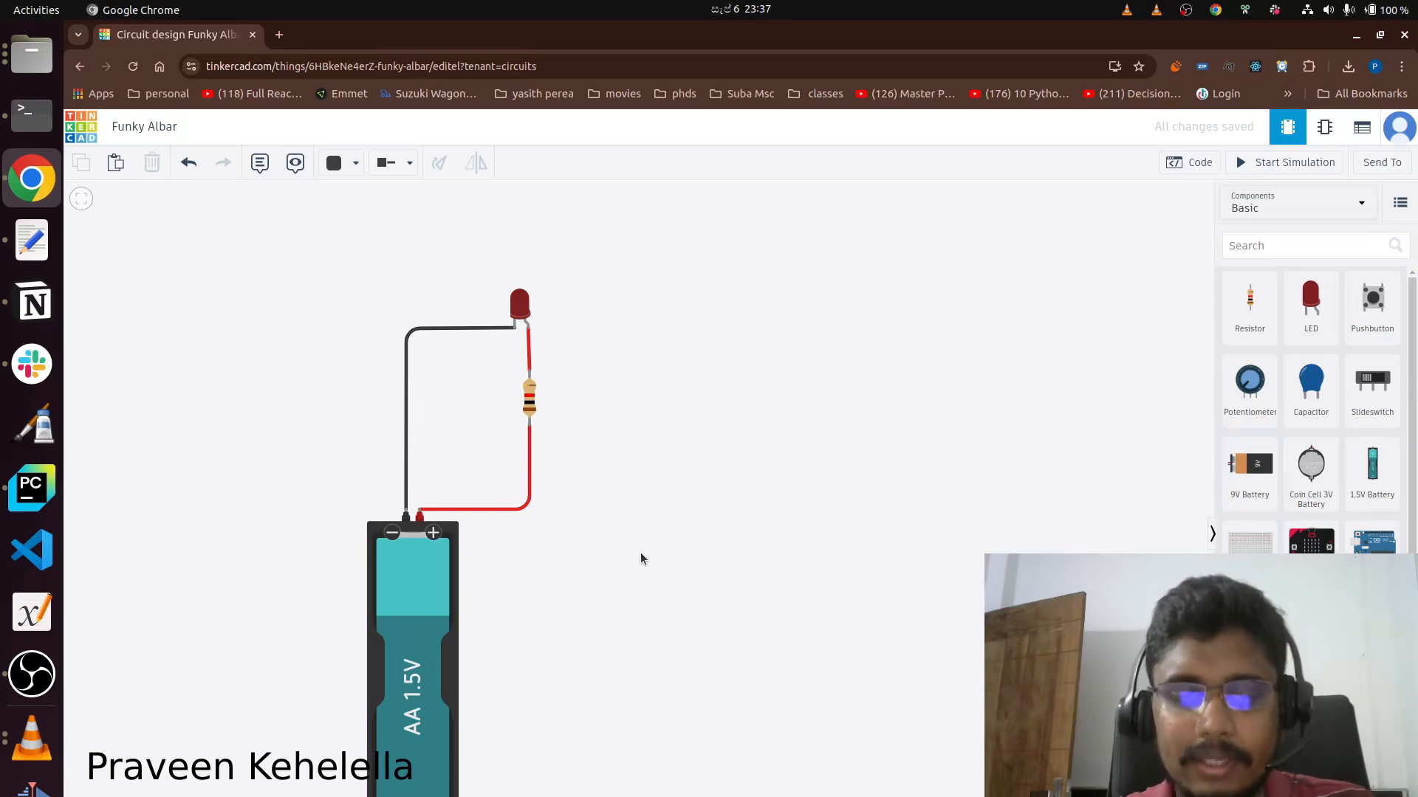
Duplicate the complete LED, resistor and battery circuit and place the copy to the right of the original.
{"action": "key", "text": "ctrl+a"}
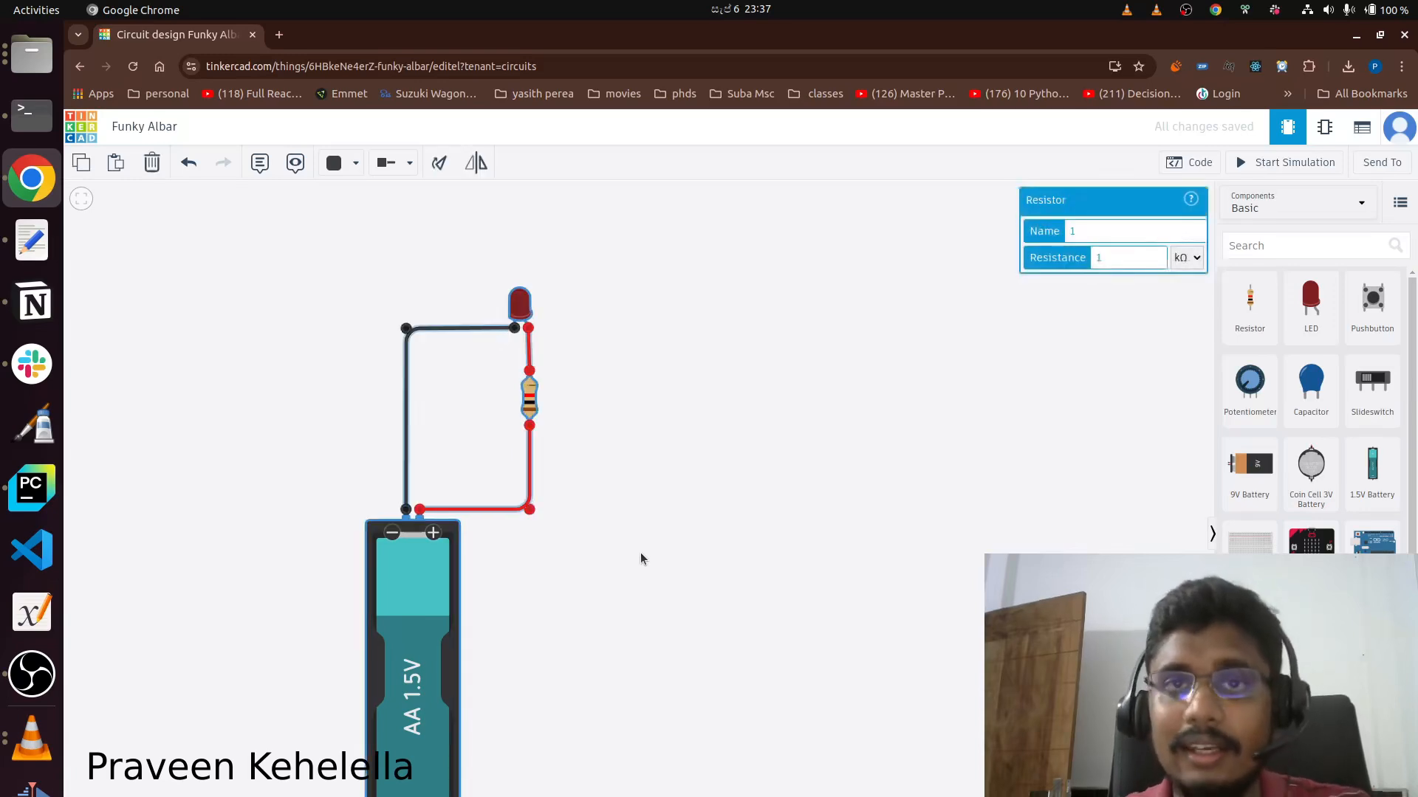
{"action": "left_click", "coordinate": [640, 552]}
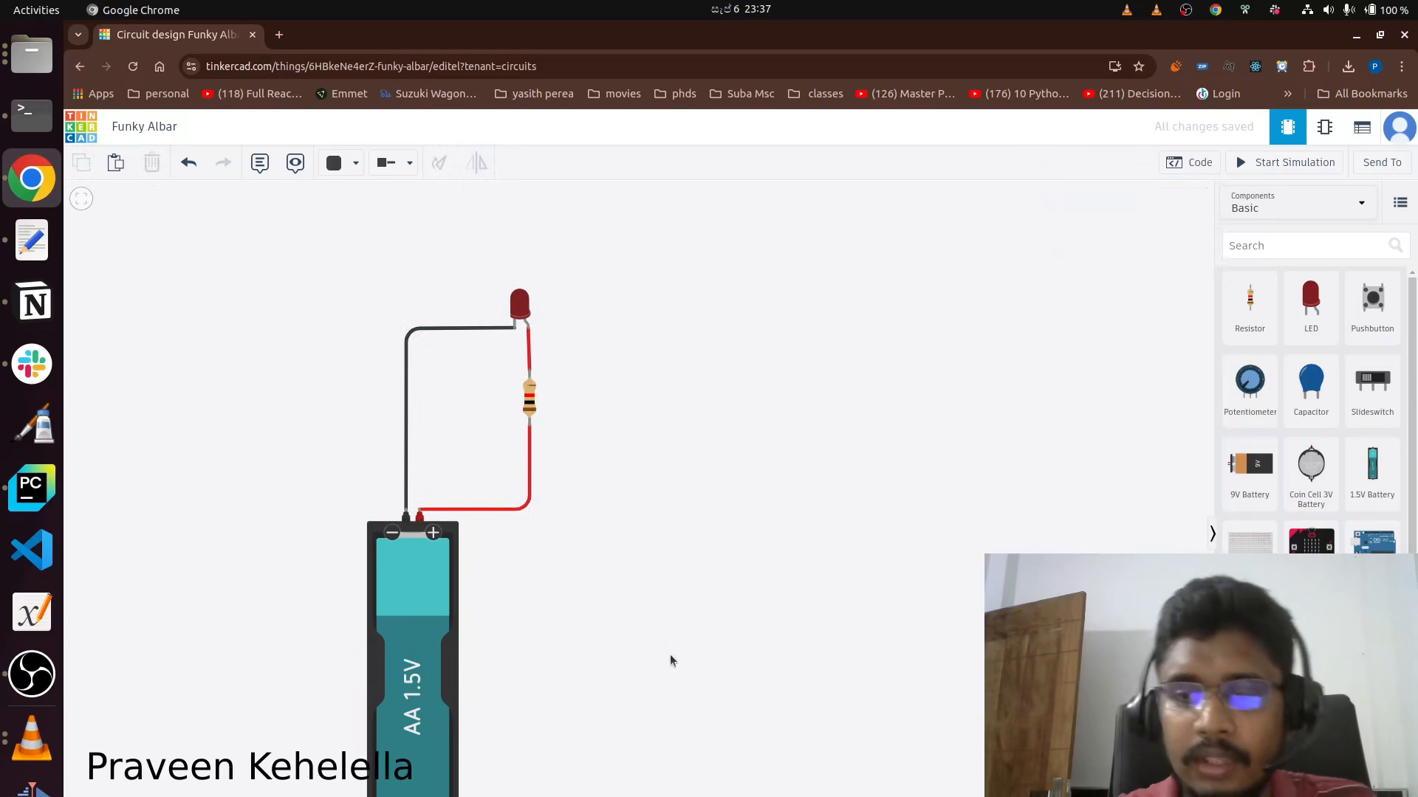
{"action": "left_click_drag", "start_coordinate": [641, 793], "coordinate": [286, 245]}
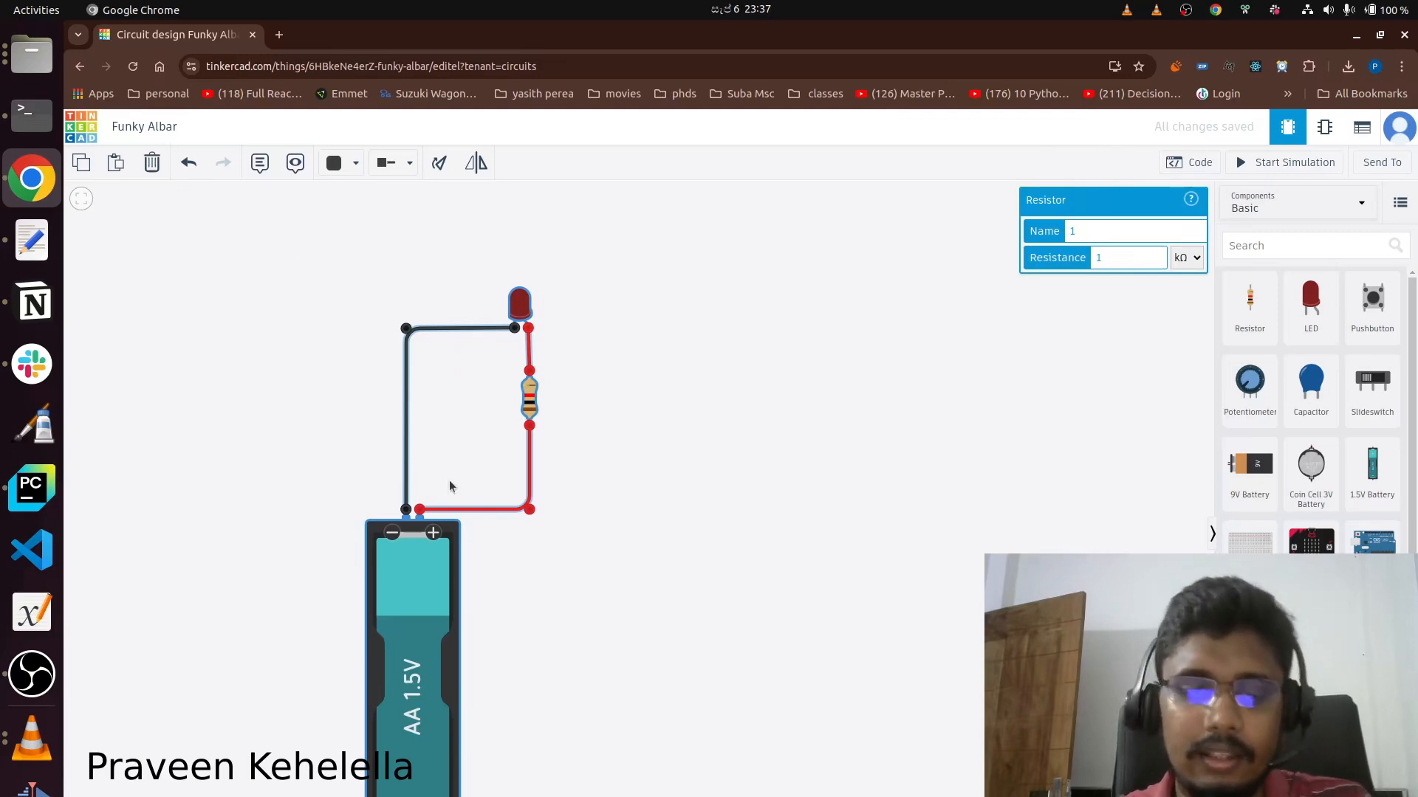
{"action": "key", "text": "ctrl+v"}
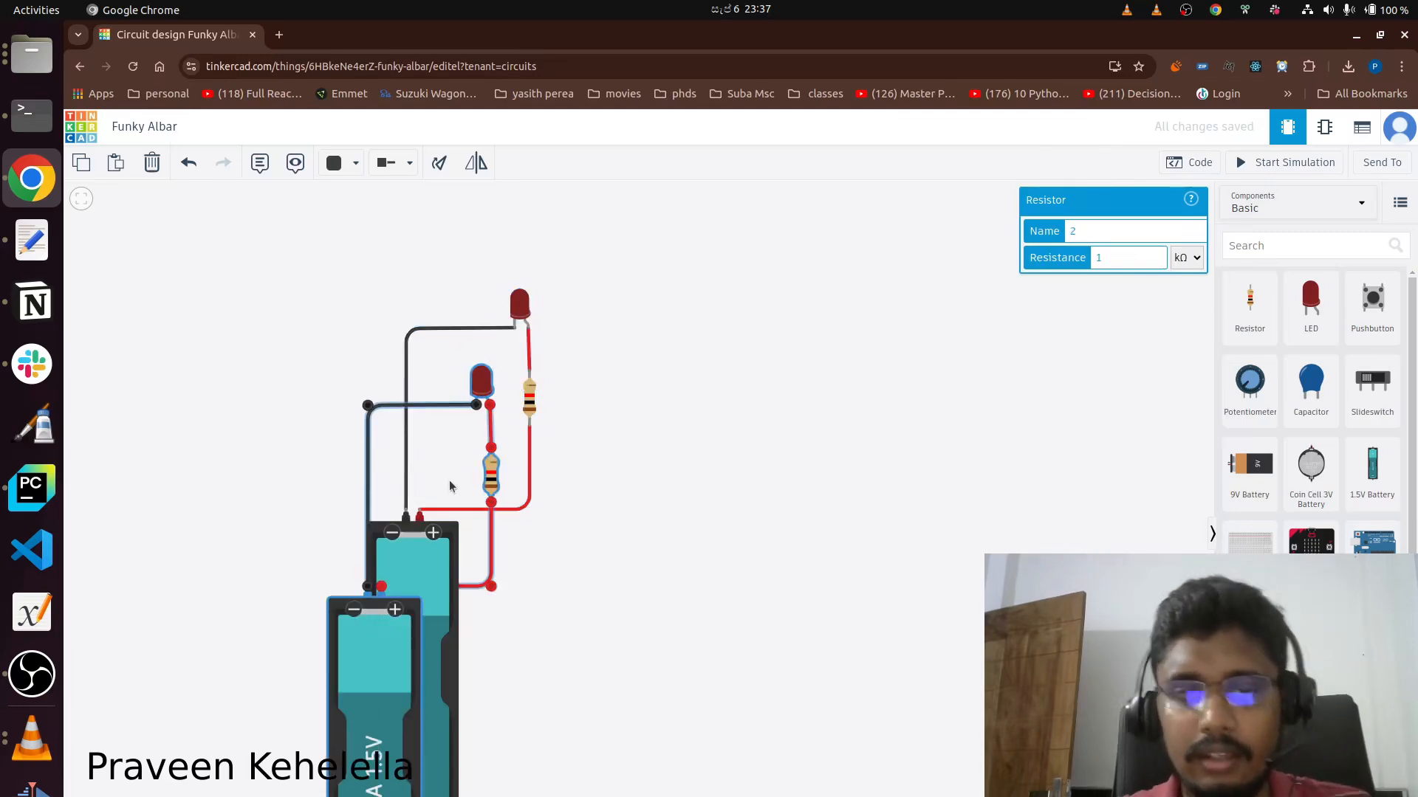
{"action": "left_click_drag", "start_coordinate": [663, 461], "coordinate": [847, 394]}
{"action": "left_click", "coordinate": [668, 373]}
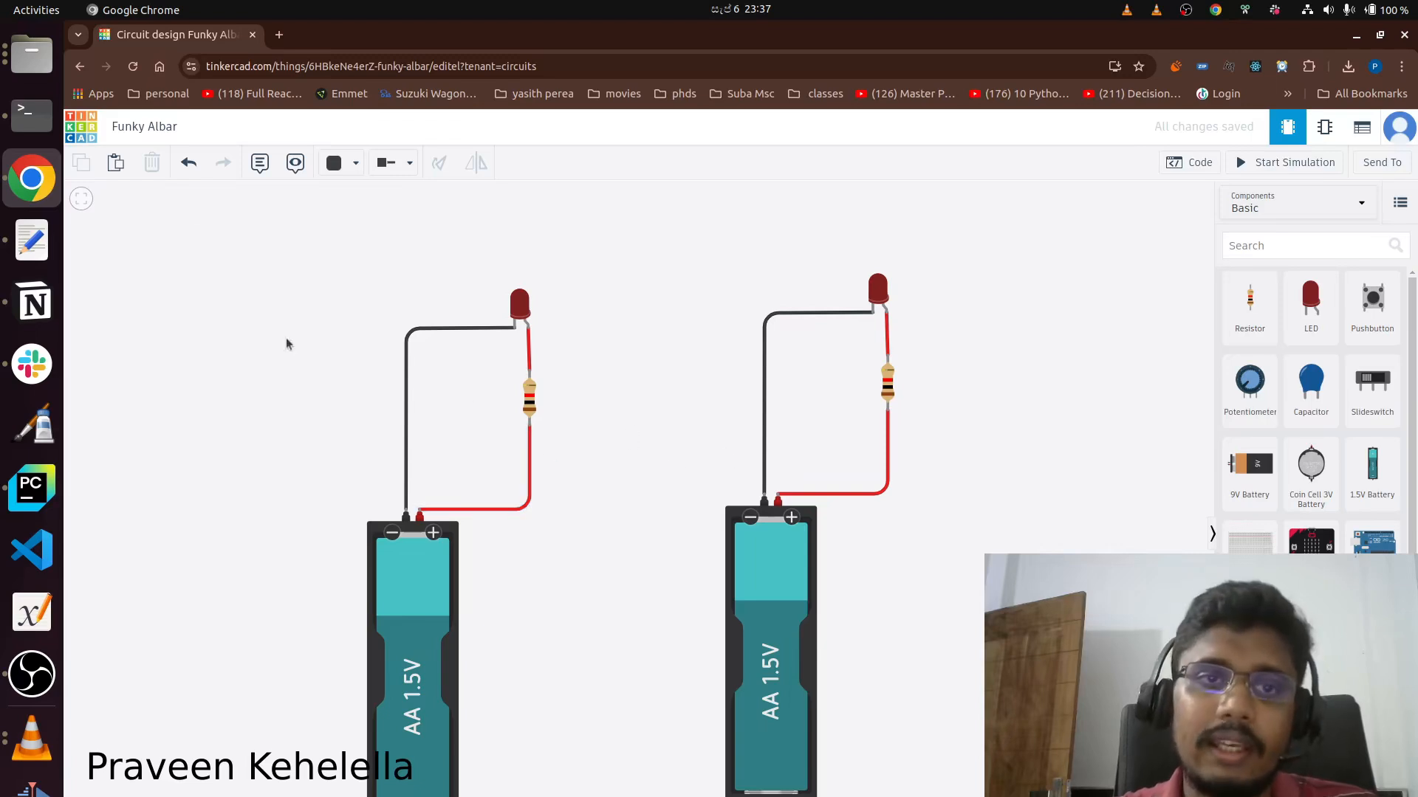
Add a note reading "Circuit 1: Control" above the original circuit.
{"action": "left_click", "coordinate": [257, 169]}
{"action": "left_click", "coordinate": [390, 280]}
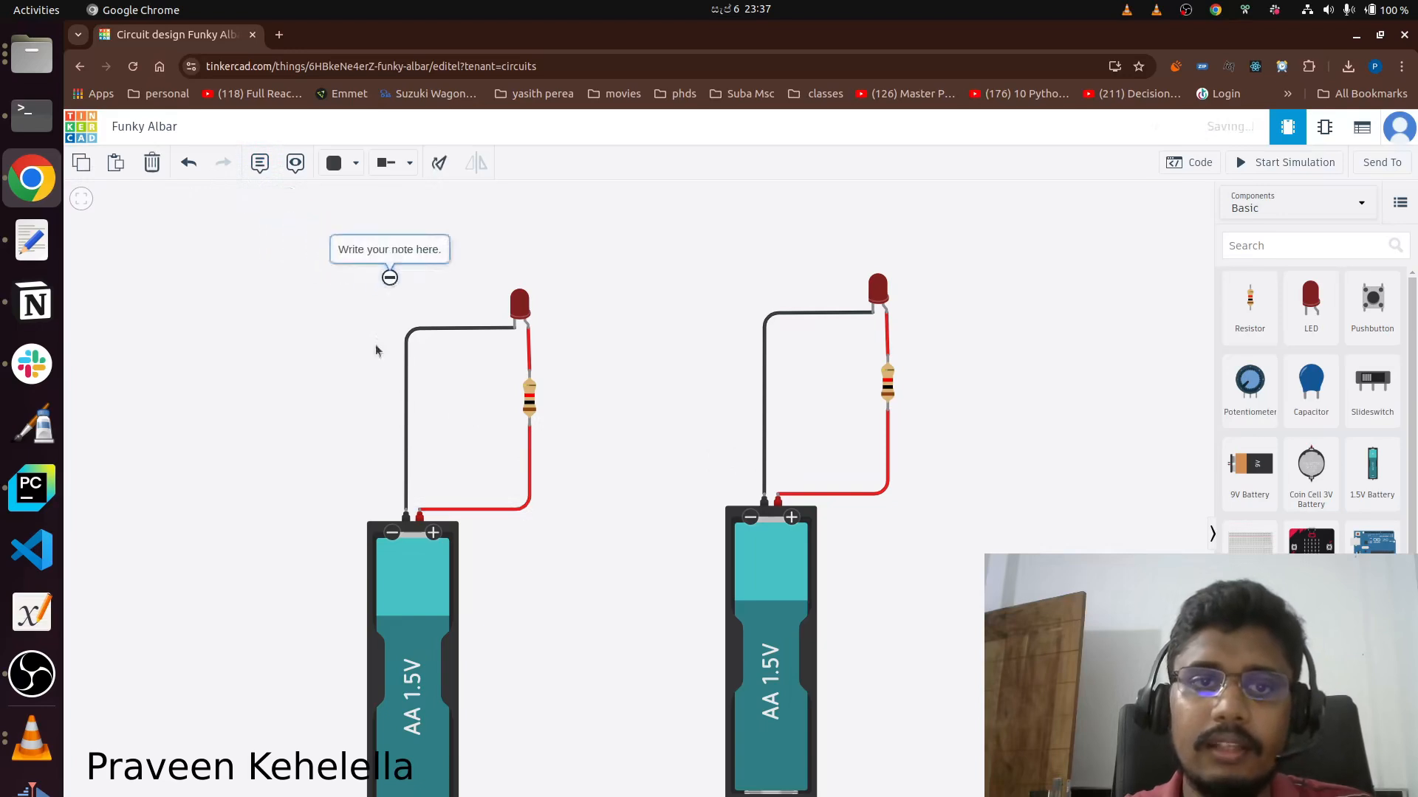
{"action": "left_click", "coordinate": [391, 249]}
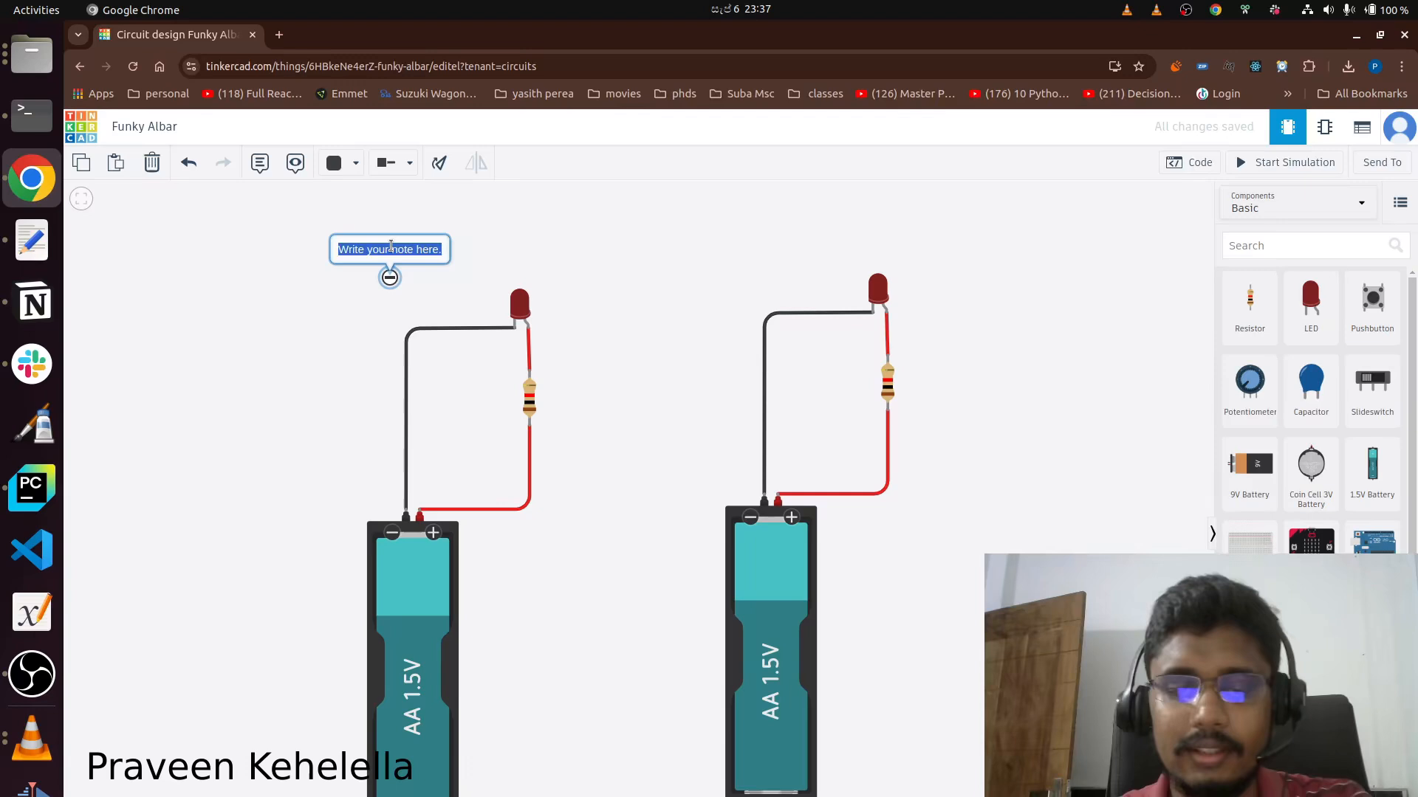
{"action": "type", "text": "Circuit 1"}
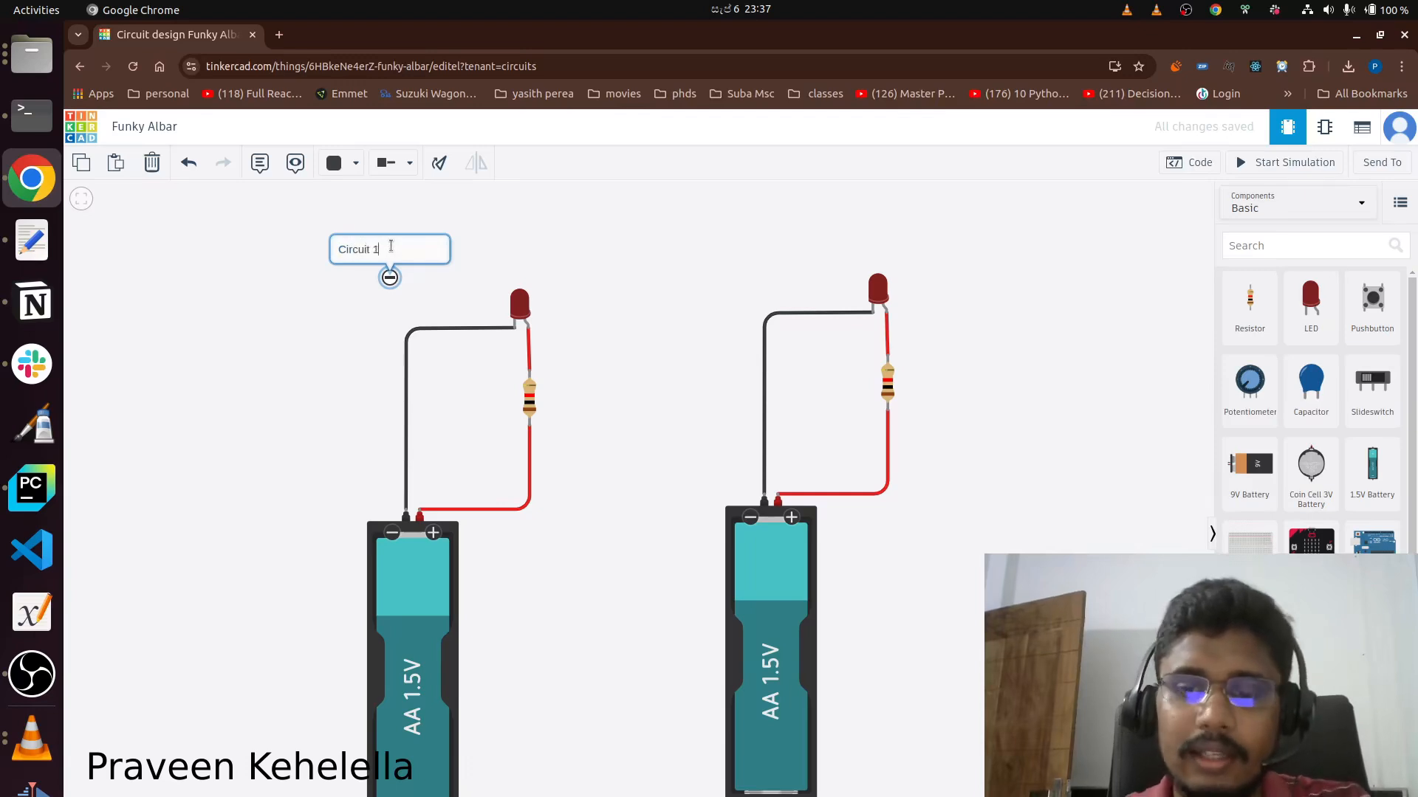
{"action": "type", "text": ":"}
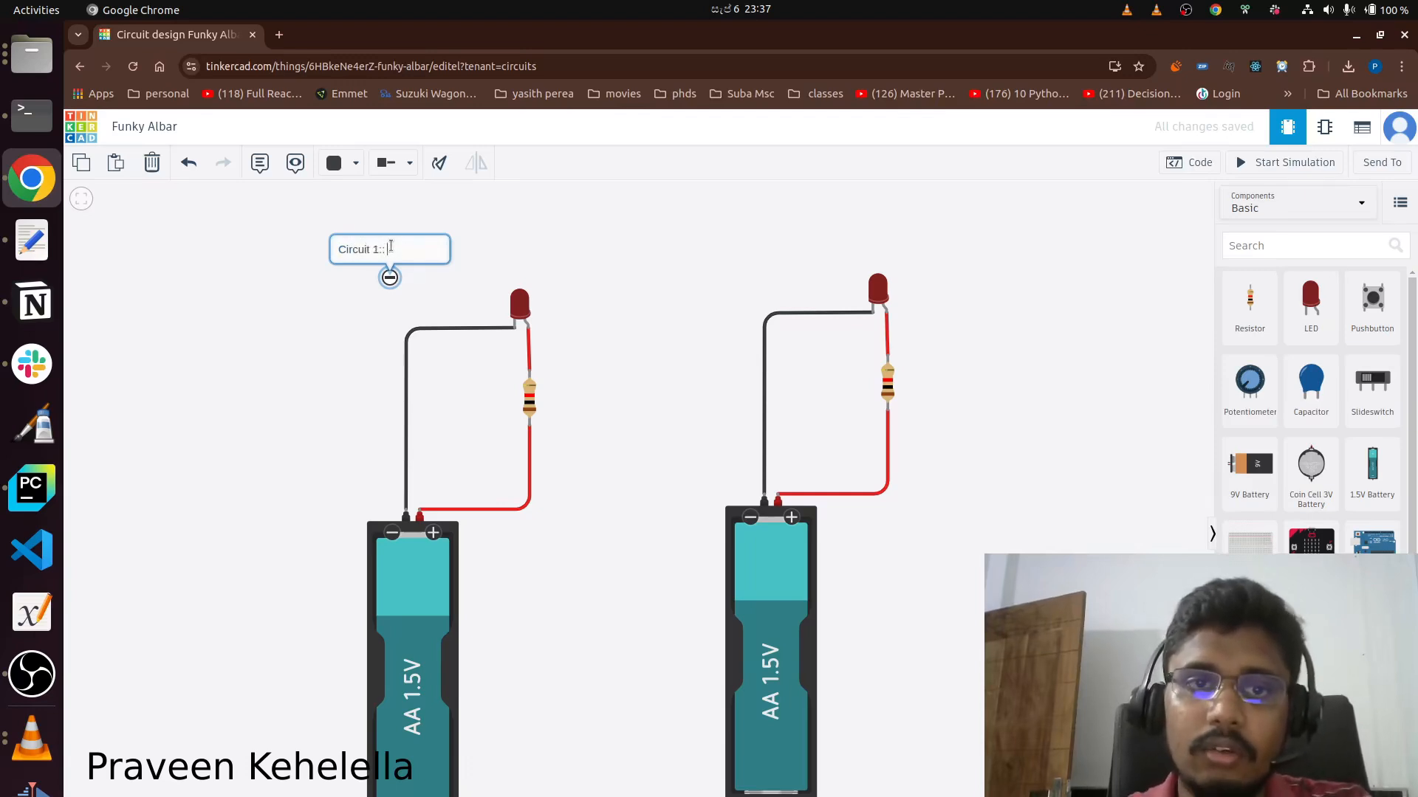
{"action": "type", "text": " Control"}
{"action": "left_click", "coordinate": [821, 218]}
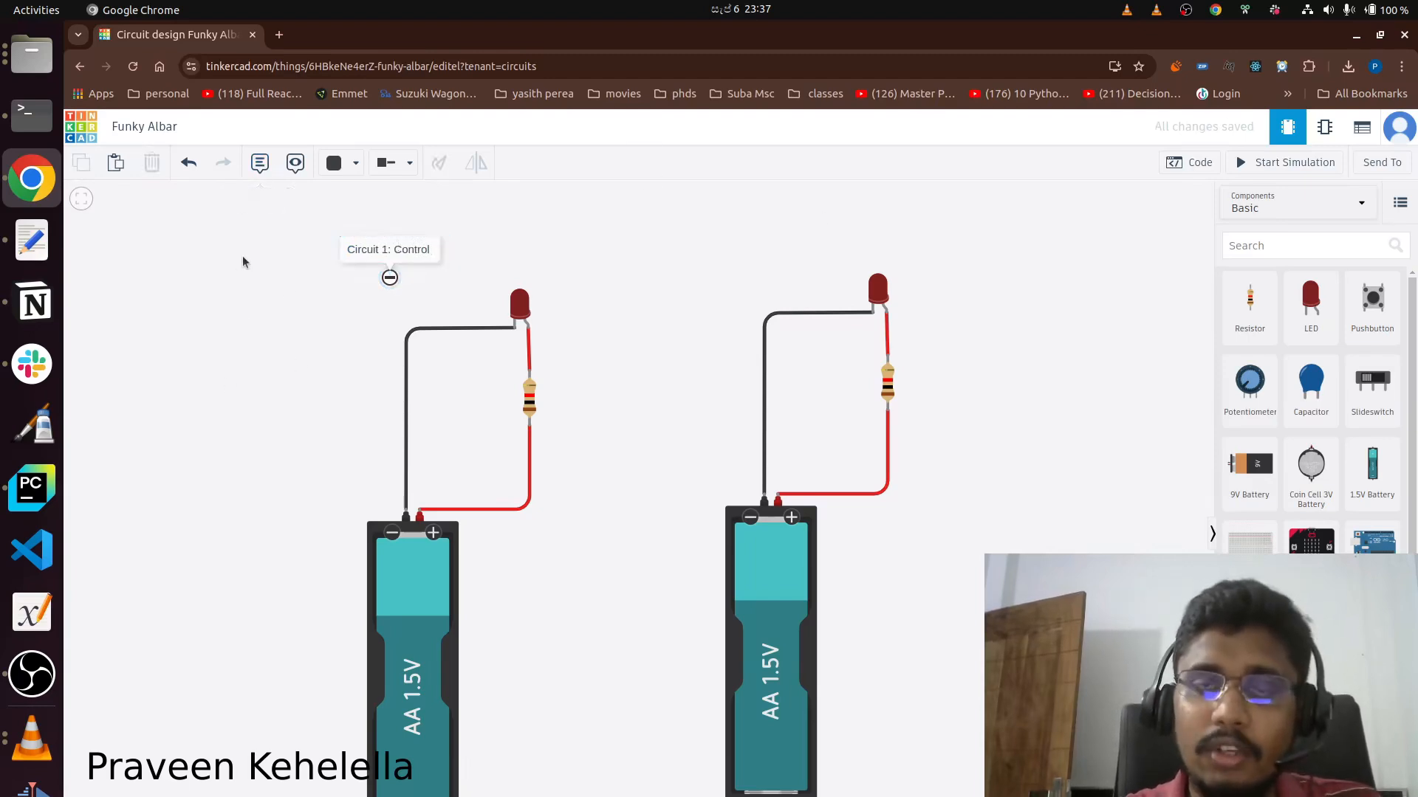
Add a note reading "Circuit 2" above the duplicated circuit.
{"action": "key", "text": "n"}
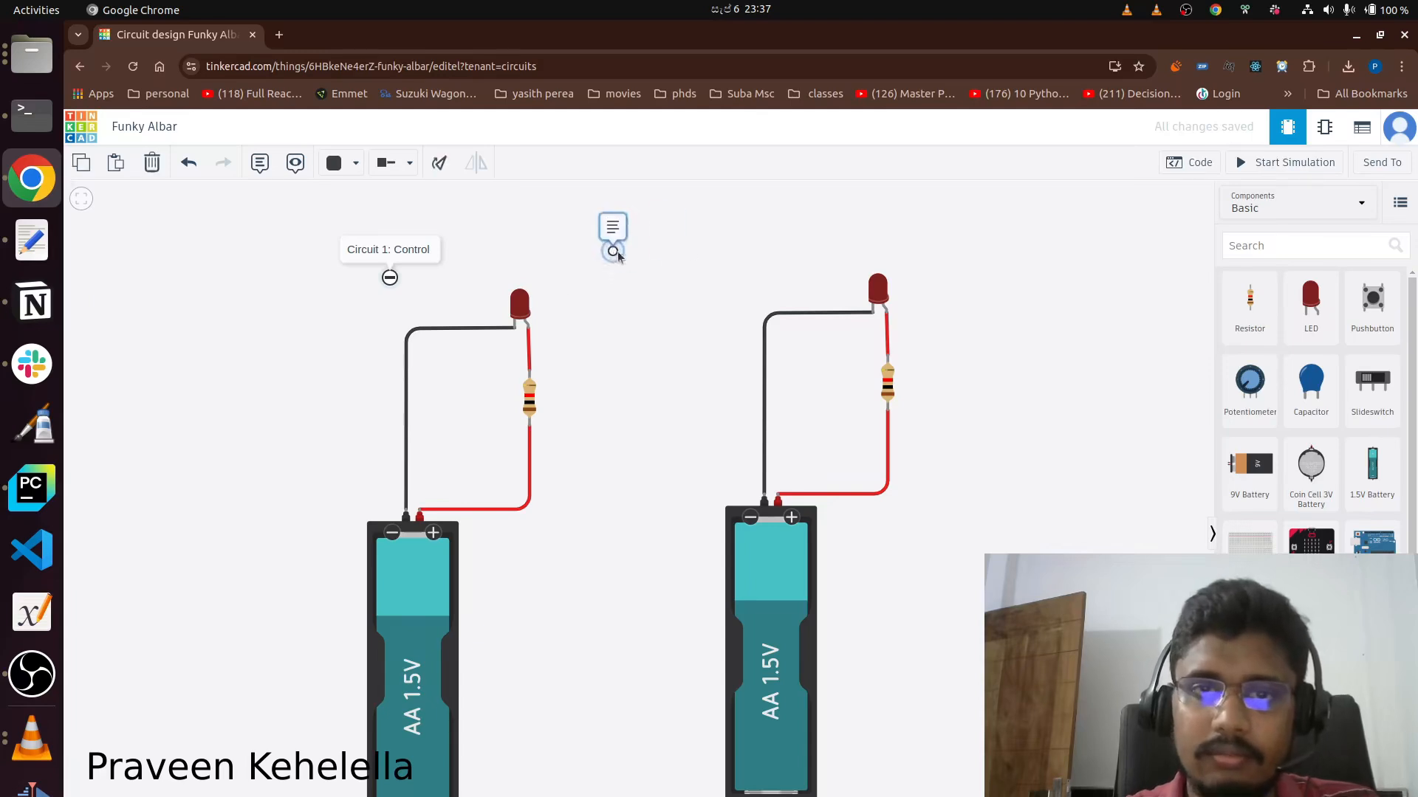
{"action": "left_click", "coordinate": [789, 258]}
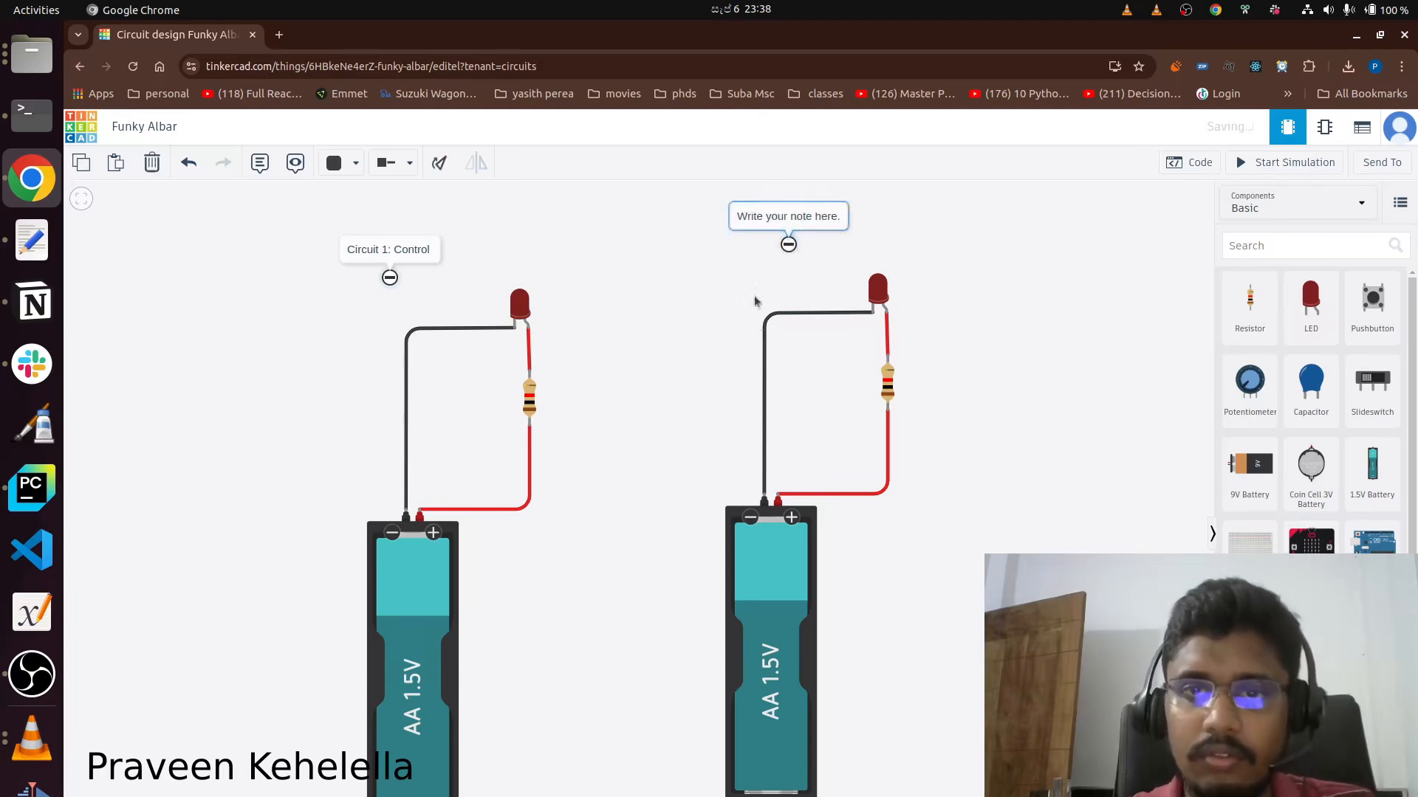
{"action": "double_click", "coordinate": [763, 215]}
{"action": "type", "text": "Circuit 2"}
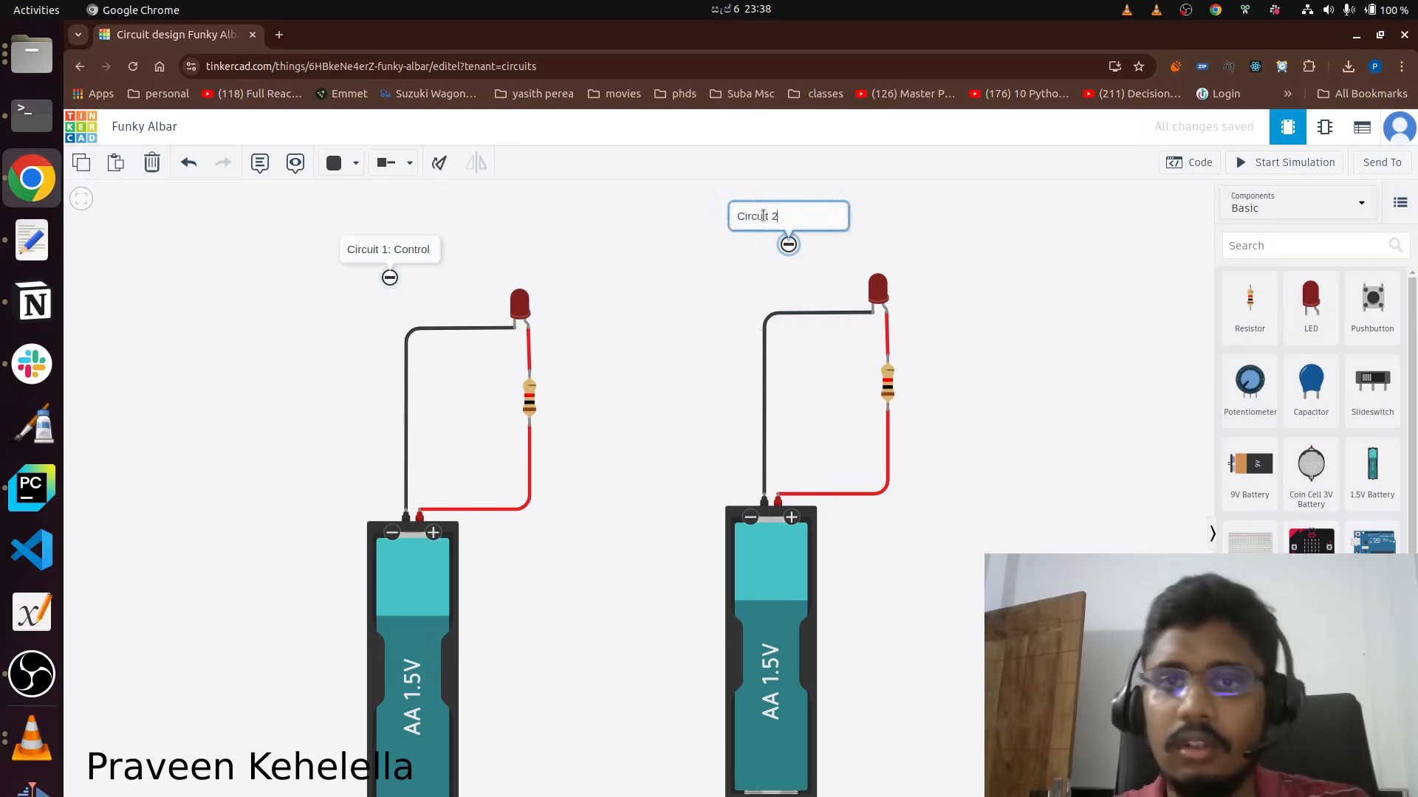
{"action": "left_click", "coordinate": [1029, 291]}
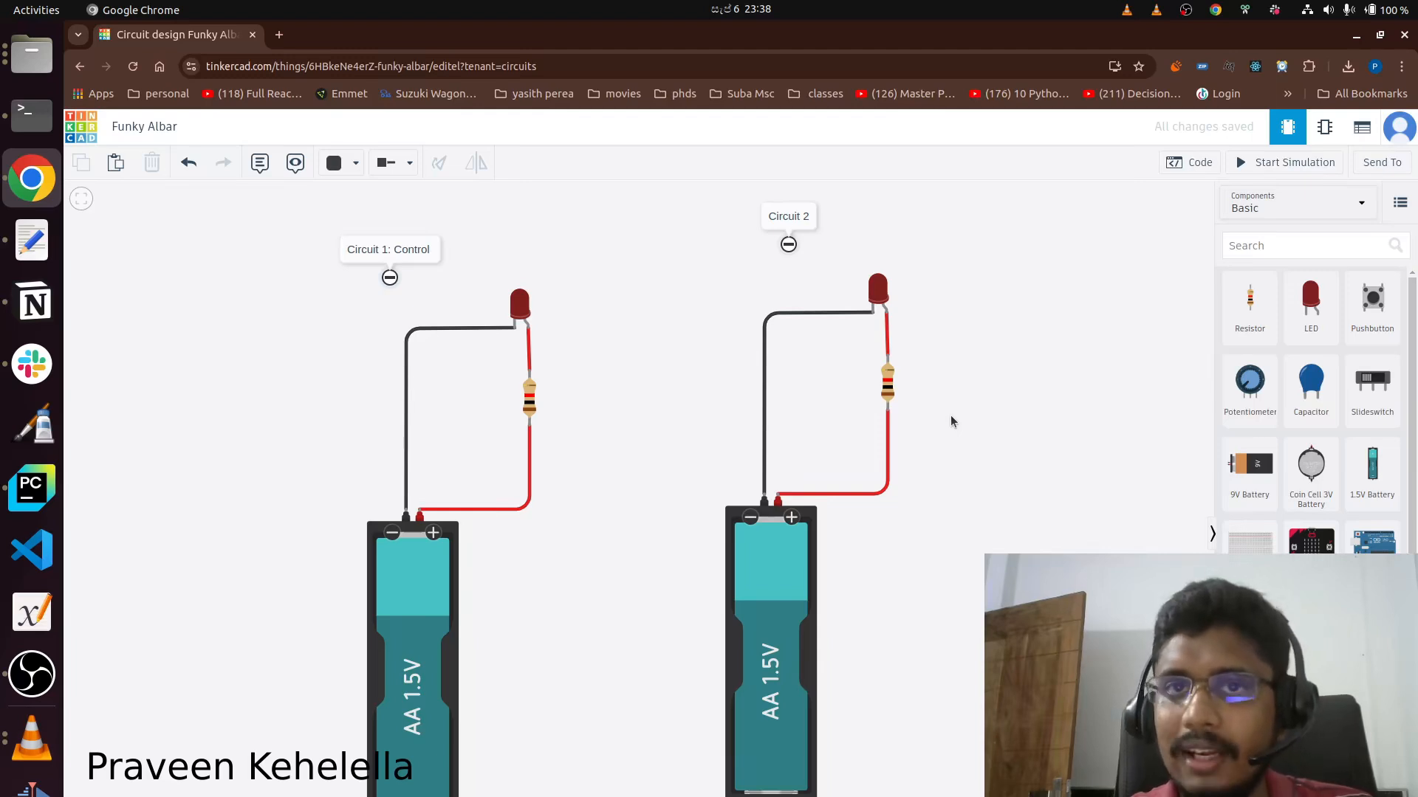
Place a multimeter beside the Circuit 2 LED and set its mode to Amperage.
{"action": "scroll", "coordinate": [1352, 510], "scroll_direction": "down", "scroll_amount": 2}
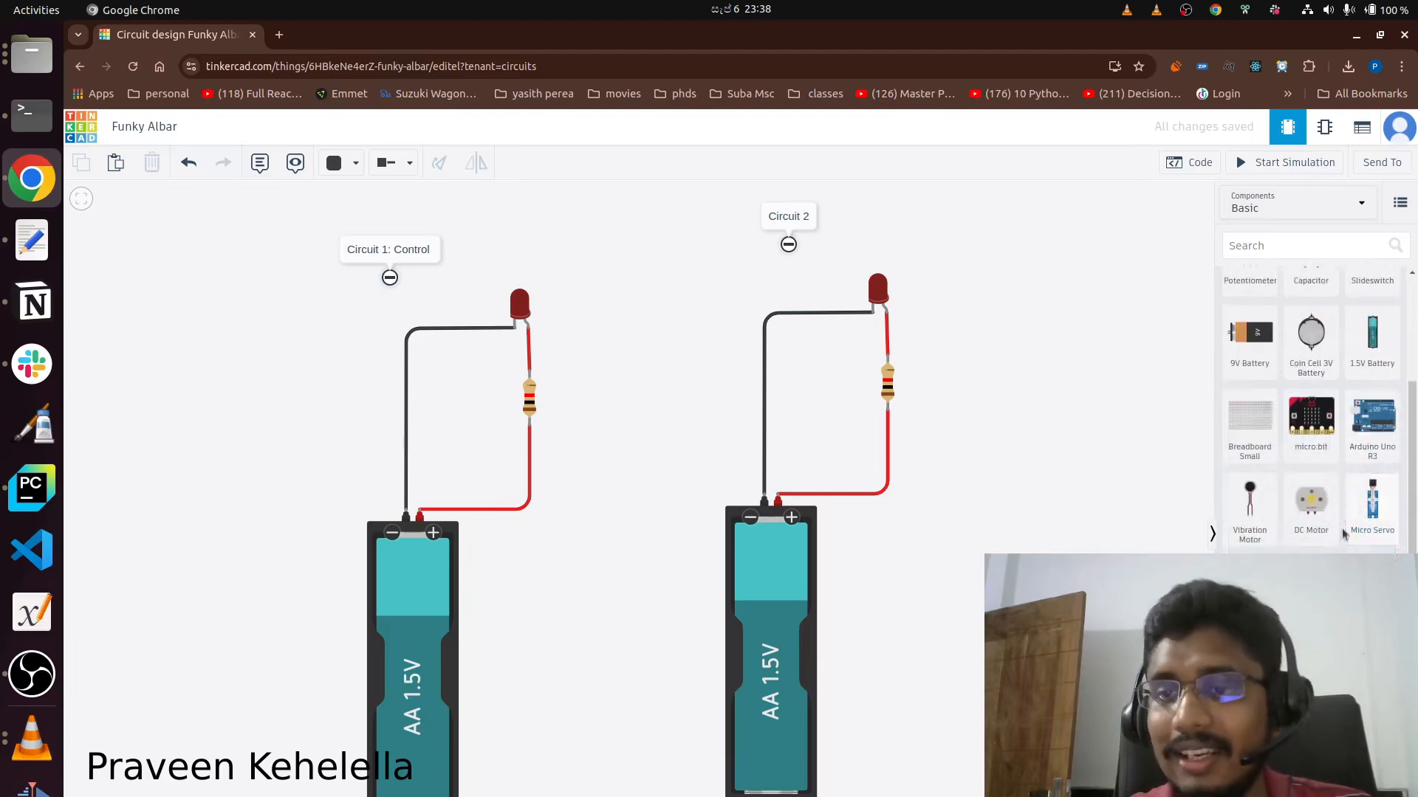
{"action": "left_click", "coordinate": [1068, 395]}
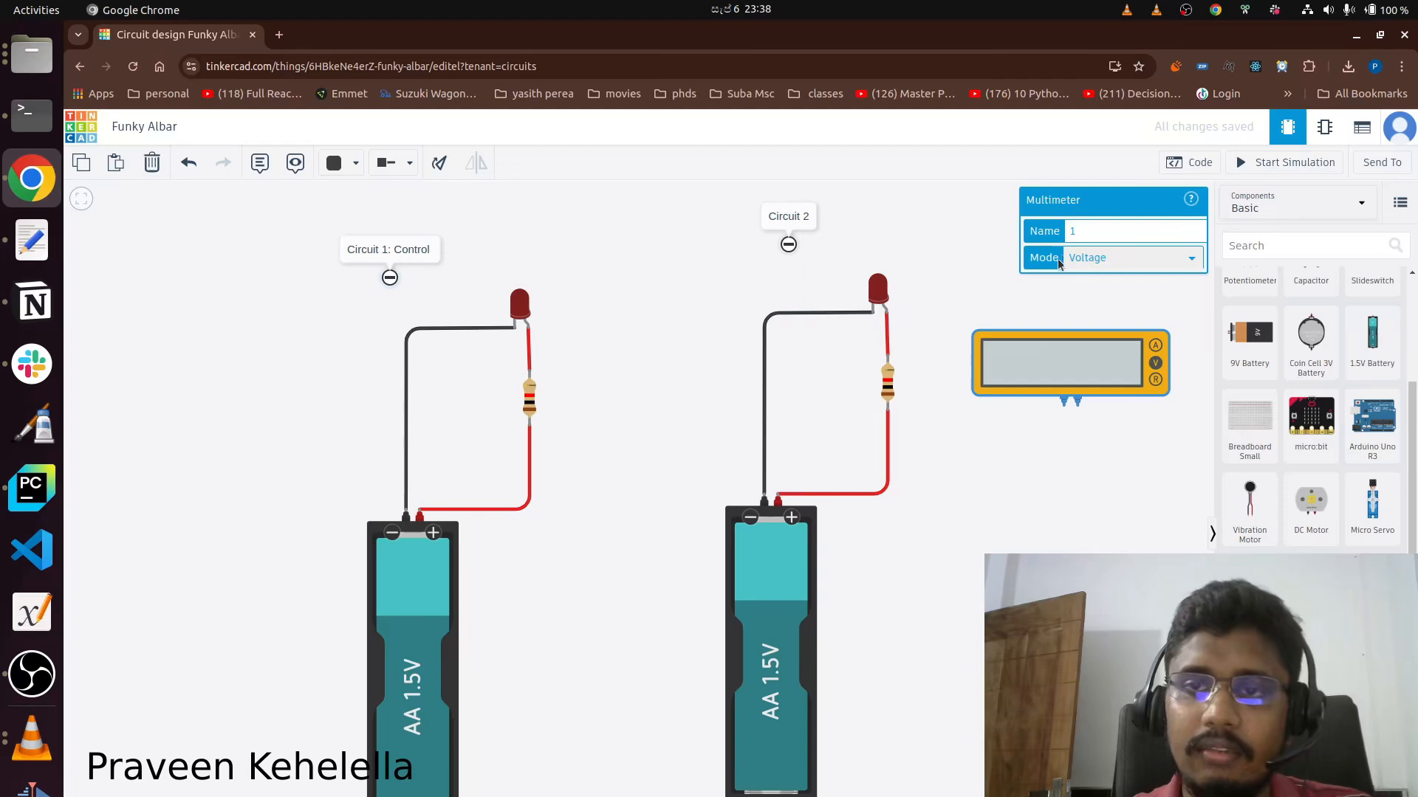
{"action": "left_click", "coordinate": [1093, 260]}
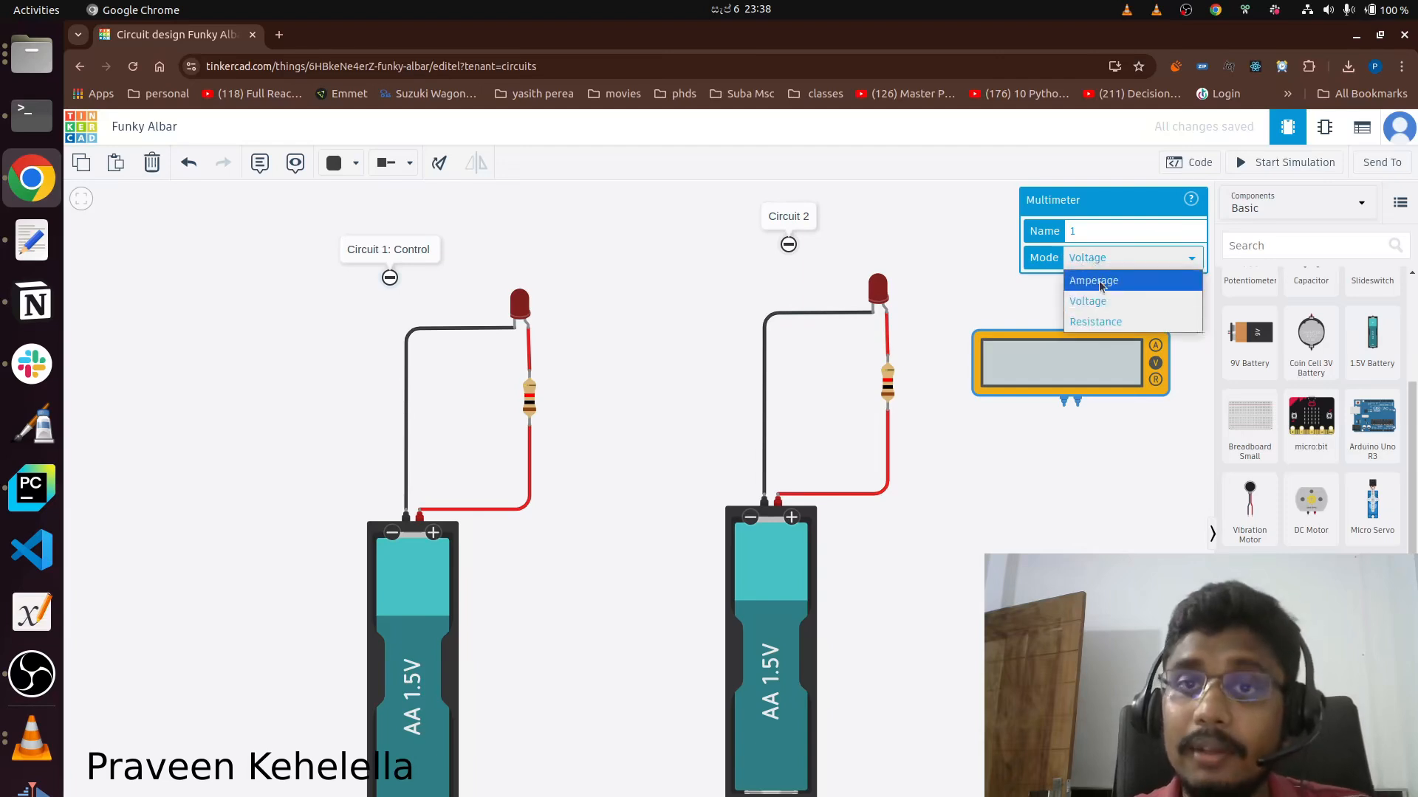
{"action": "left_click", "coordinate": [1096, 280]}
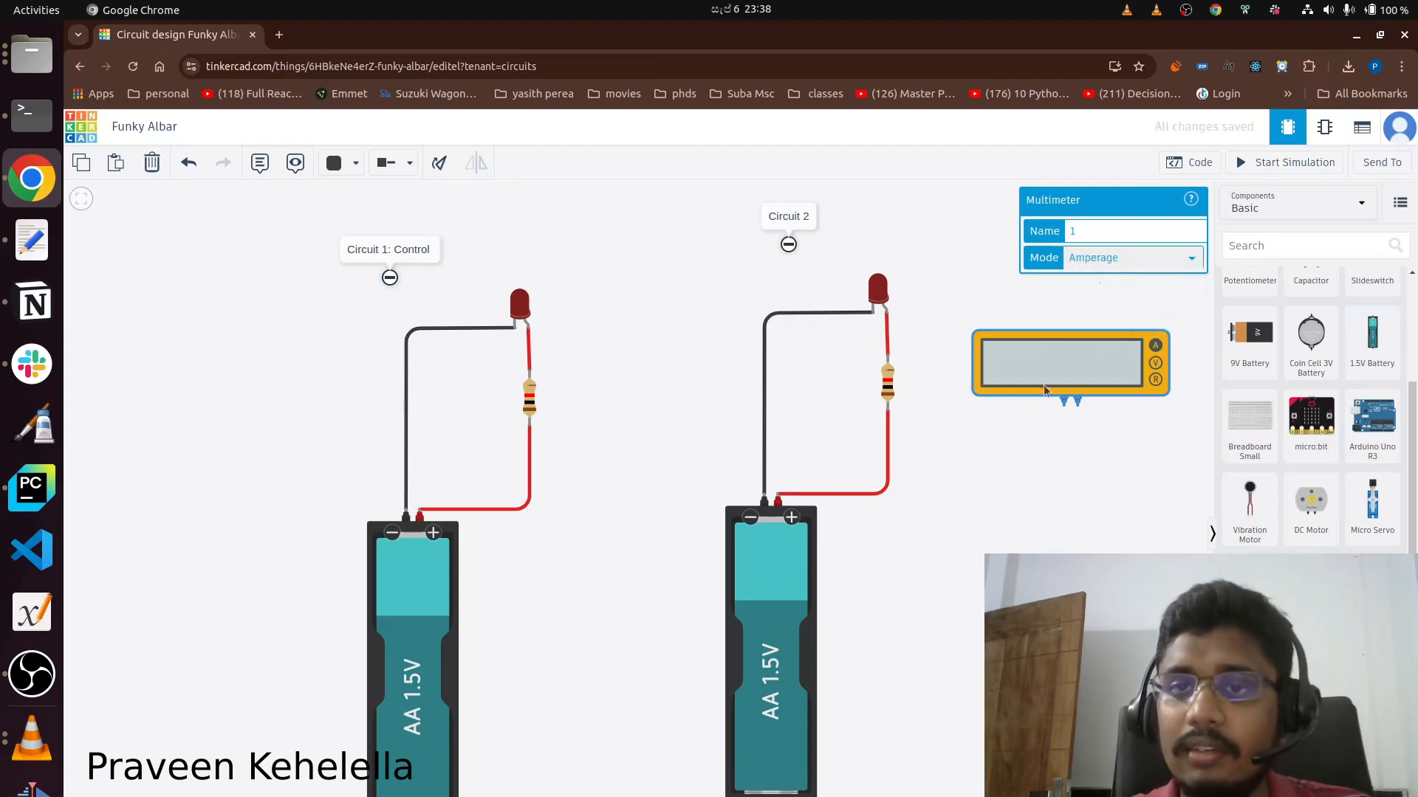
Name the multimeter "My DMM" and move it up, level with the Circuit 2 LED.
{"action": "left_click", "coordinate": [1092, 229]}
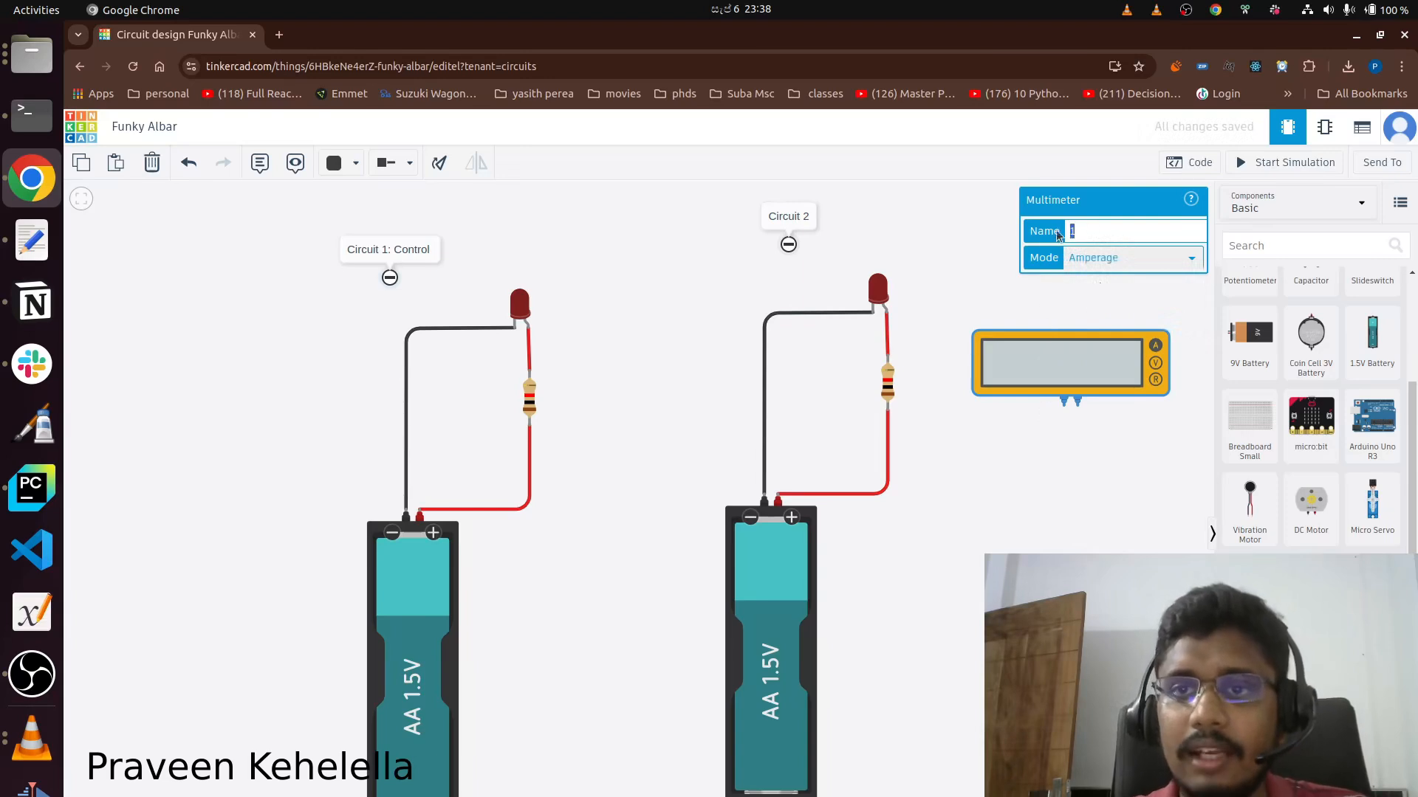
{"action": "type", "text": "My DMM"}
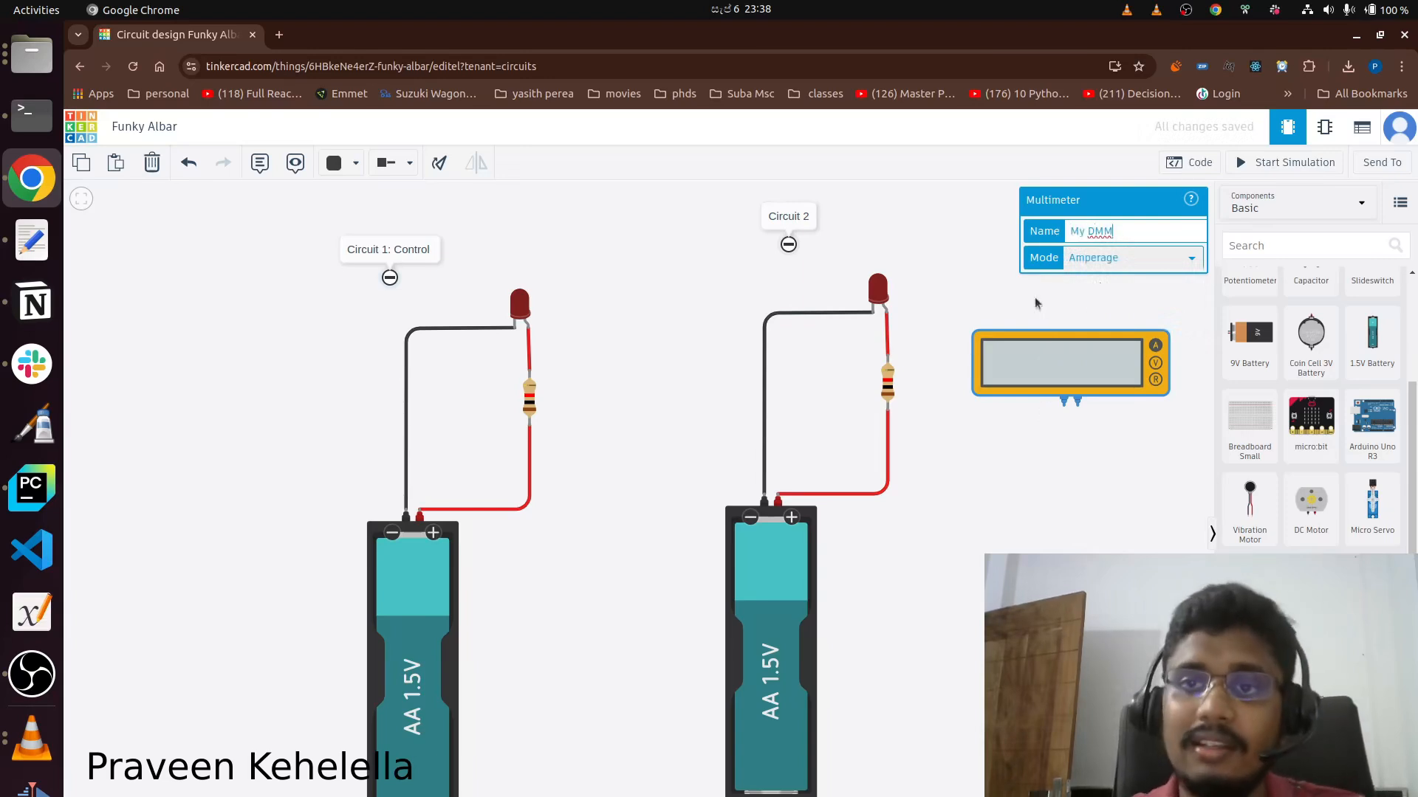
{"action": "left_click", "coordinate": [1038, 316]}
{"action": "left_click_drag", "start_coordinate": [1067, 352], "coordinate": [1034, 263]}
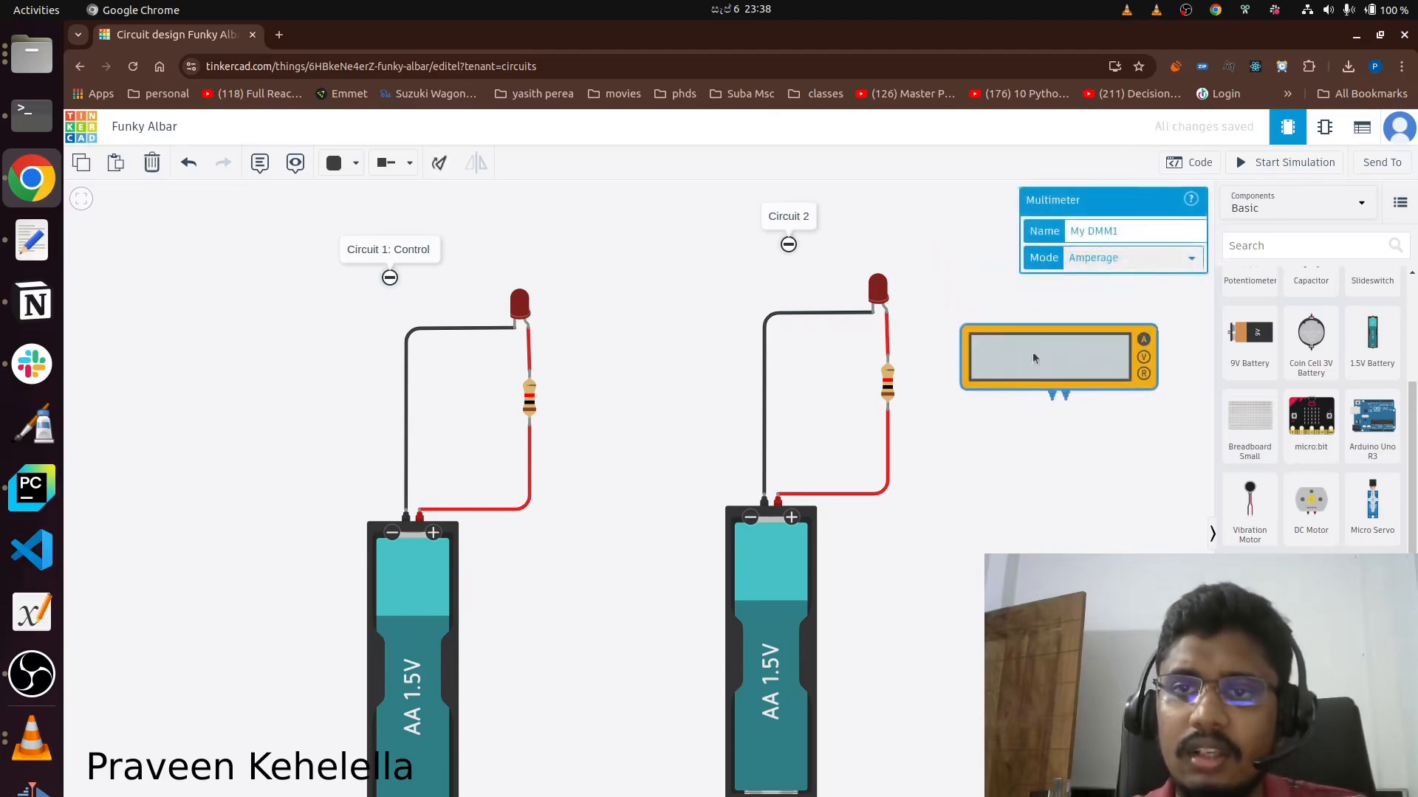
{"action": "left_click_drag", "start_coordinate": [1047, 362], "coordinate": [1040, 290]}
{"action": "left_click", "coordinate": [1049, 370]}
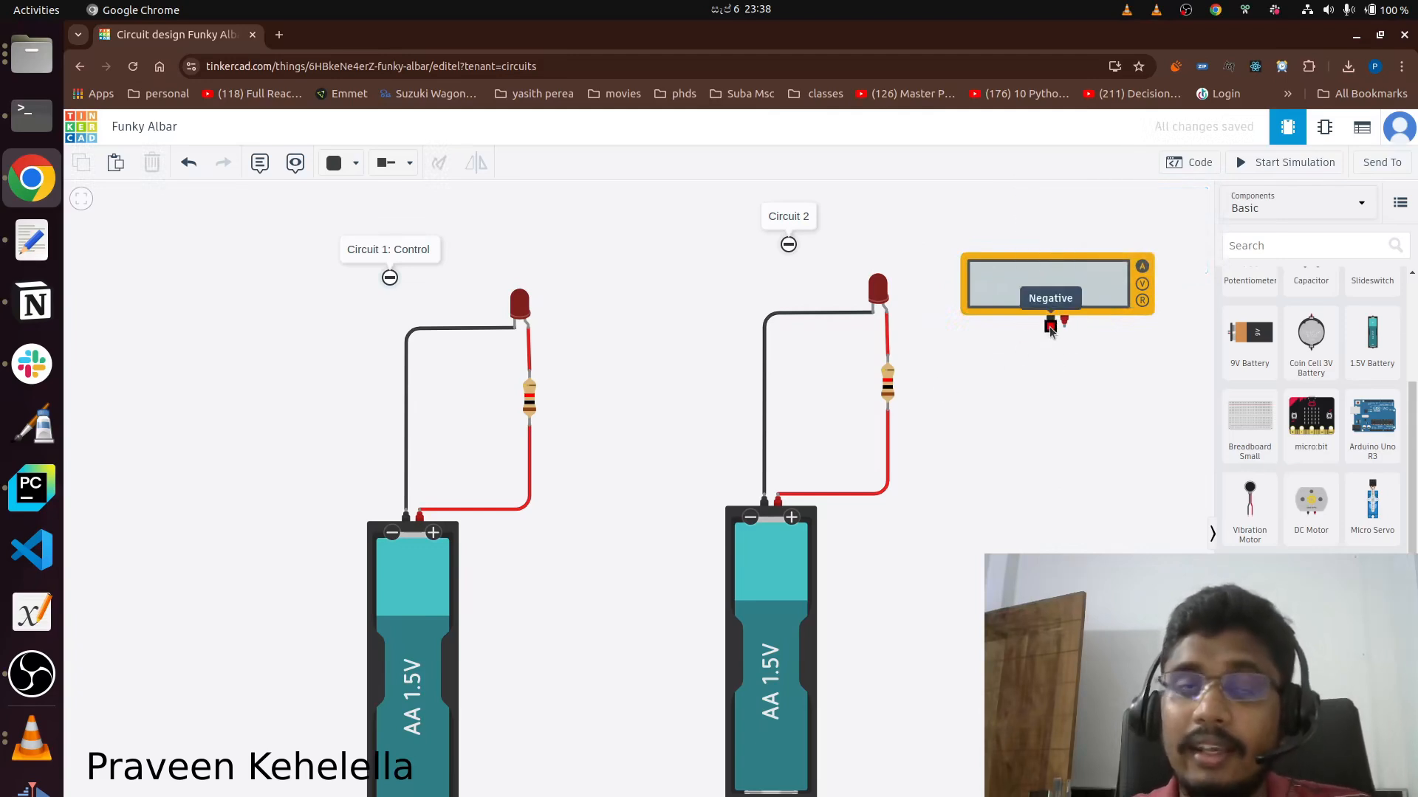
Delete the red wire between the LED and resistor in Circuit 2 and set the wire type to Normal.
{"action": "left_click", "coordinate": [887, 344]}
{"action": "key", "text": "Delete"}
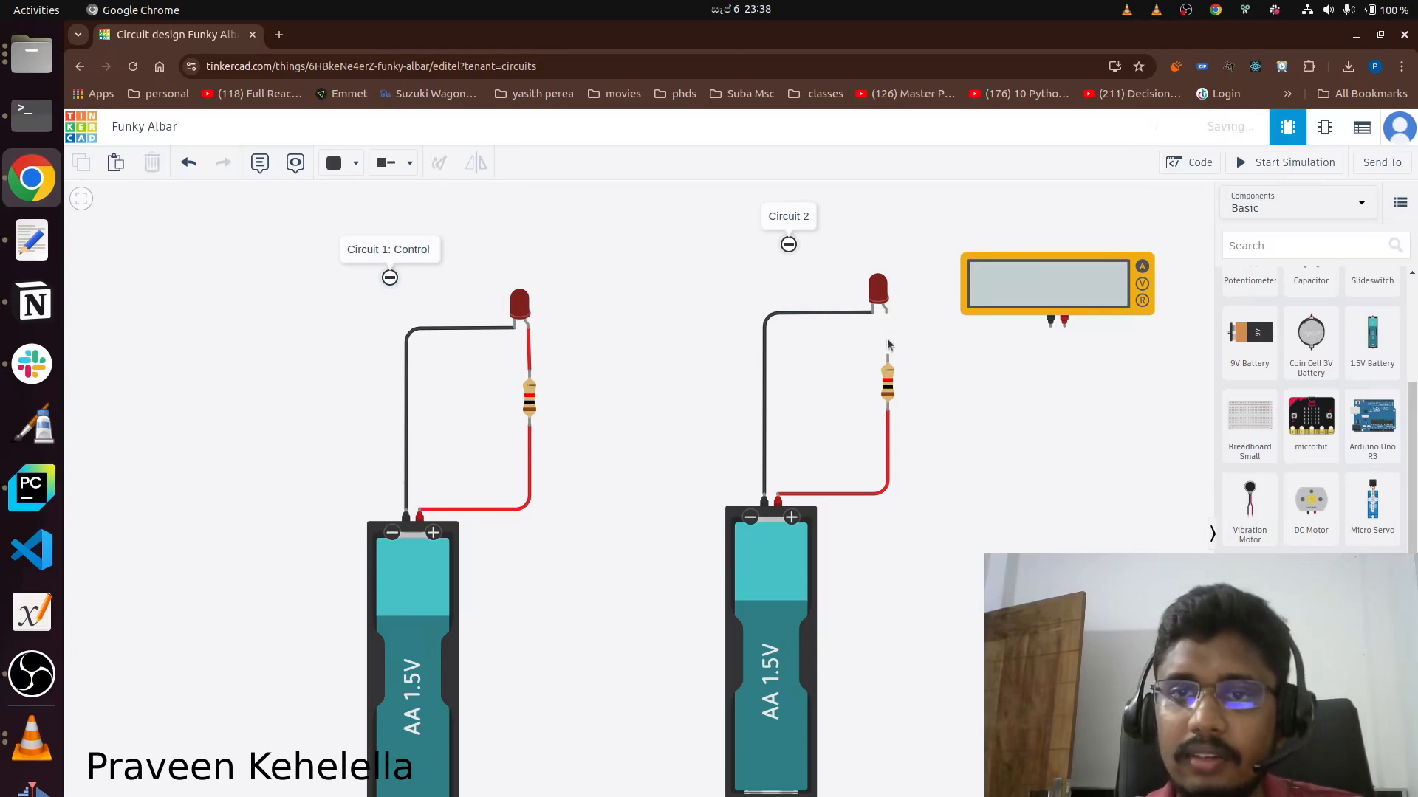
{"action": "left_click", "coordinate": [886, 313]}
{"action": "key", "text": "Escape"}
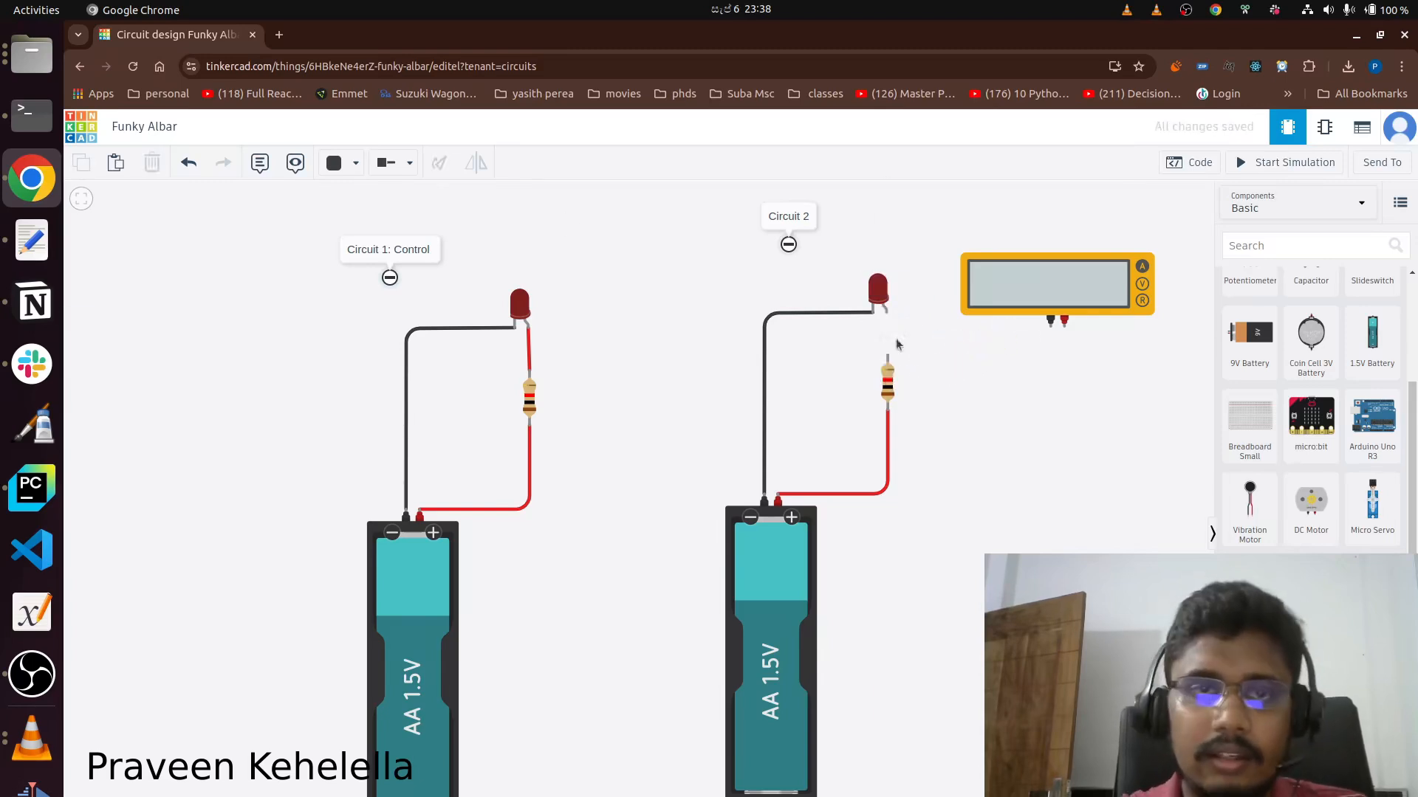
{"action": "left_click", "coordinate": [408, 163]}
{"action": "left_click", "coordinate": [423, 218]}
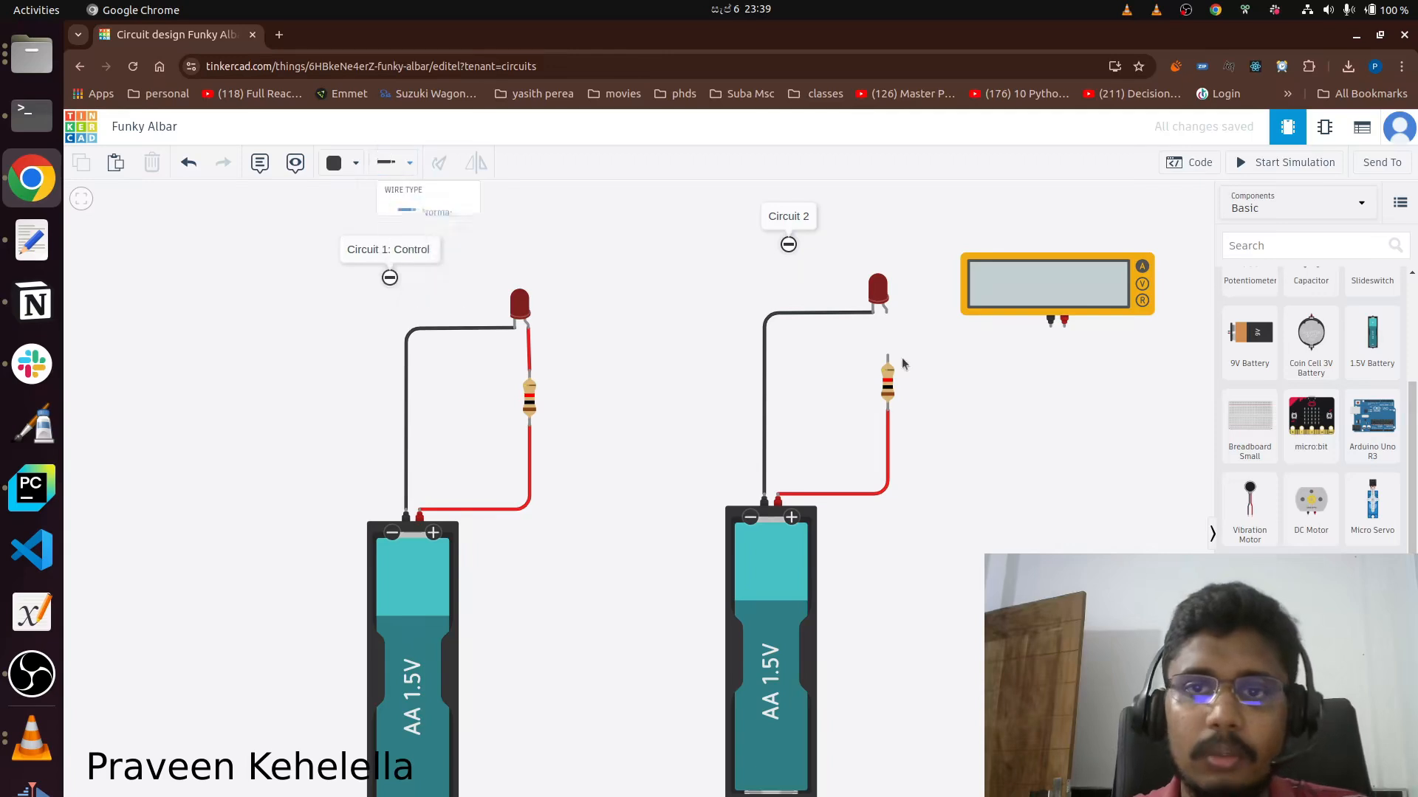
Wire the Circuit 2 LED's free leg to the multimeter's negative terminal and the multimeter's positive terminal to the resistor.
{"action": "left_click", "coordinate": [886, 314]}
{"action": "left_click", "coordinate": [967, 336]}
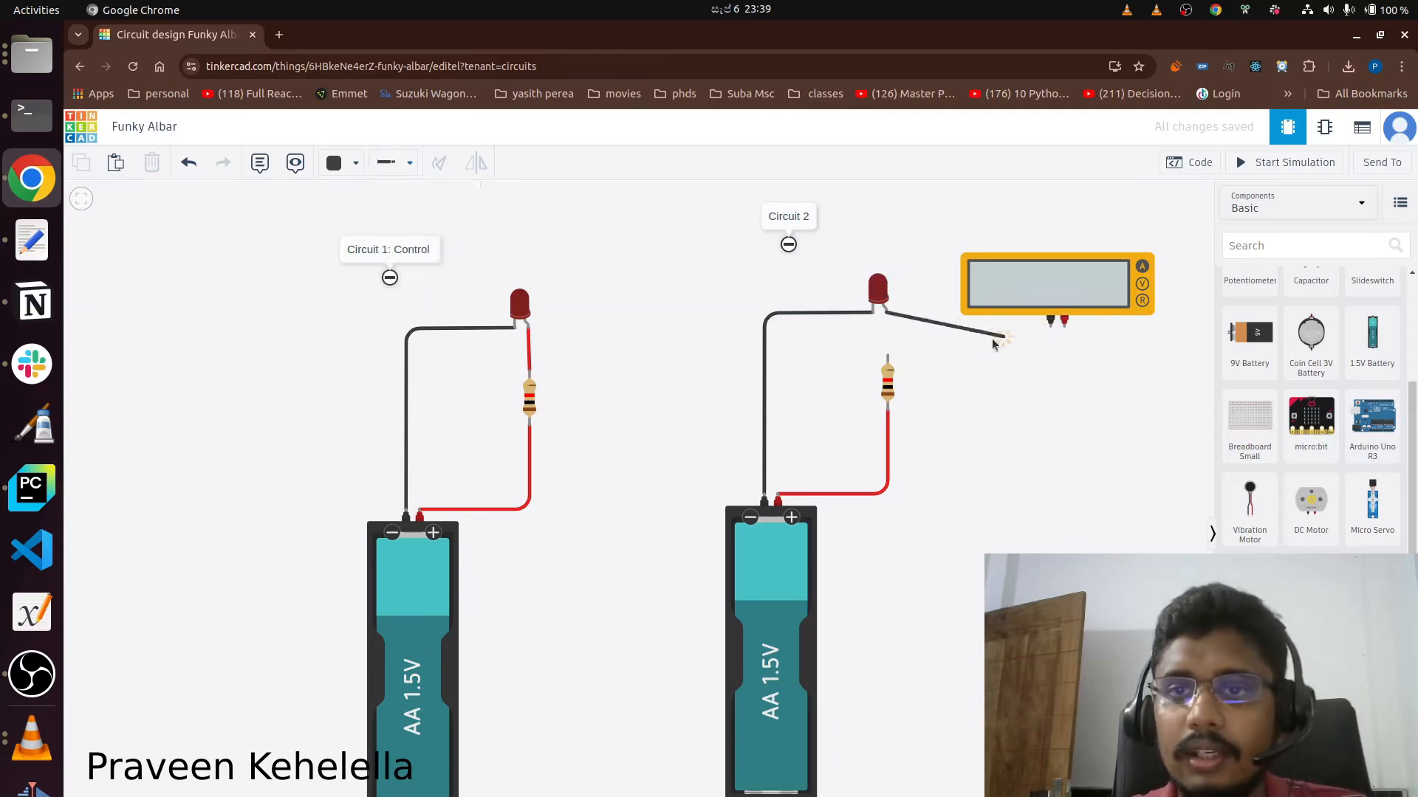
{"action": "left_click", "coordinate": [1050, 329]}
{"action": "left_click", "coordinate": [1063, 322]}
{"action": "left_click", "coordinate": [1080, 361]}
{"action": "left_click", "coordinate": [887, 357]}
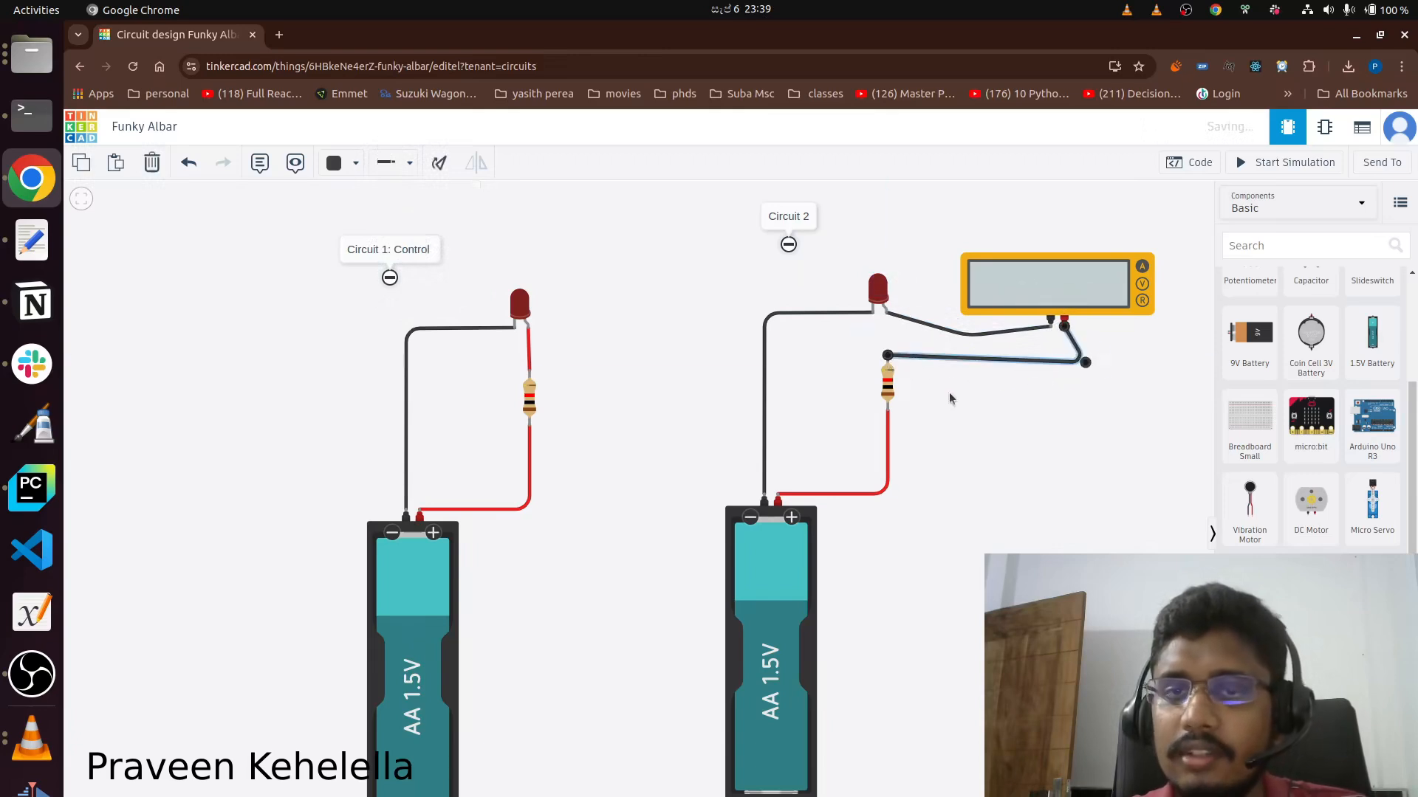
Move the Circuit 2 resistor down and straighten the bends of both multimeter wires.
{"action": "left_click_drag", "start_coordinate": [888, 392], "coordinate": [891, 425]}
{"action": "left_click_drag", "start_coordinate": [1078, 366], "coordinate": [1064, 392]}
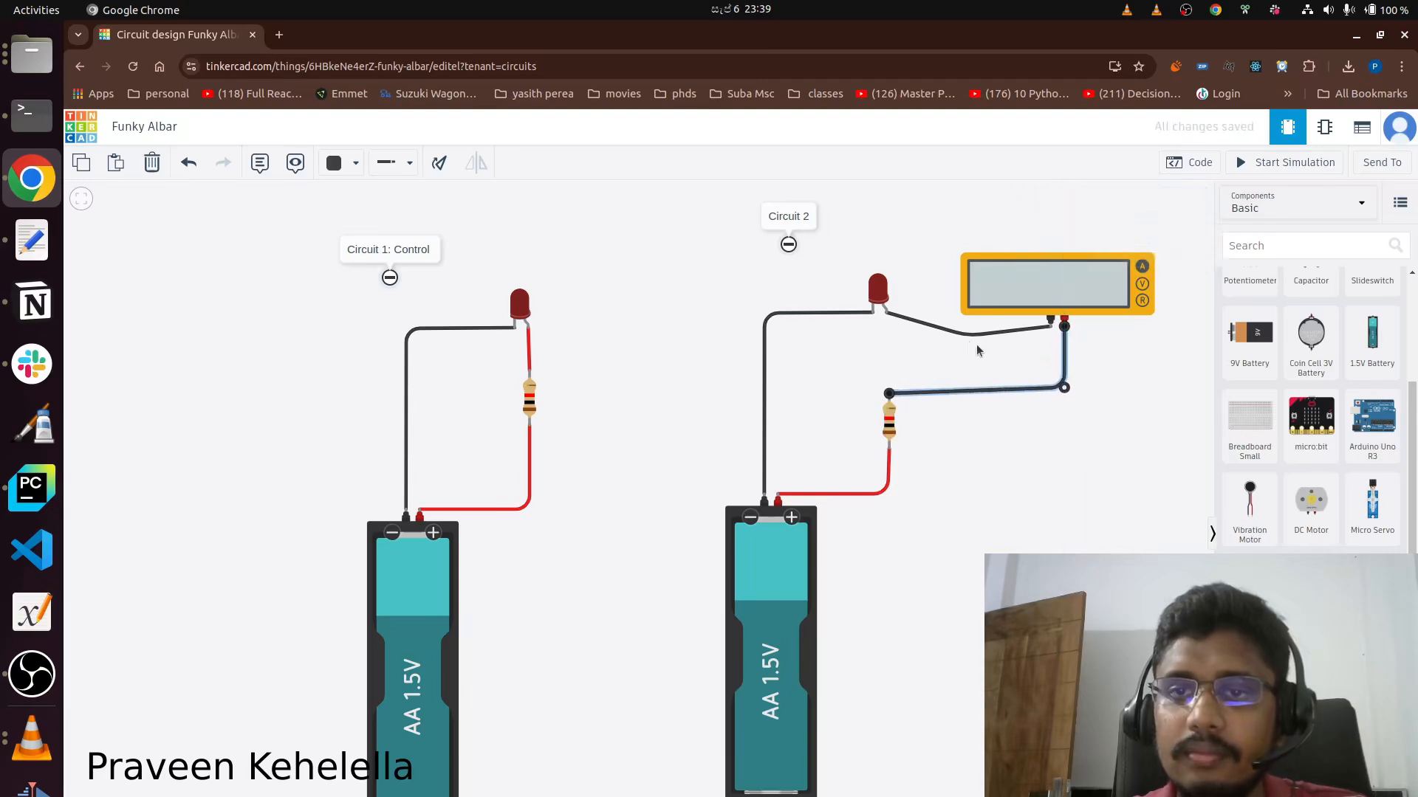
{"action": "left_click_drag", "start_coordinate": [969, 338], "coordinate": [887, 335]}
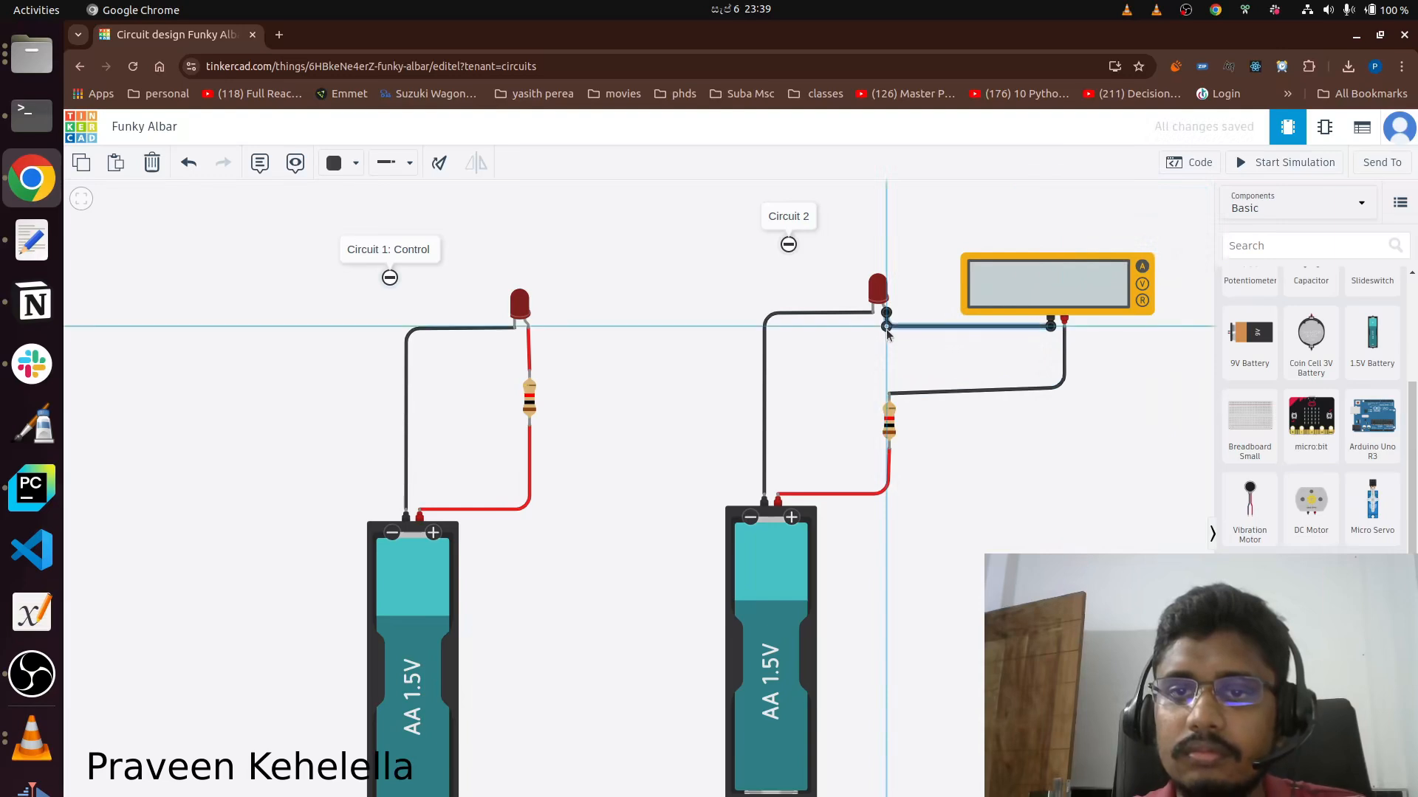
Align the Circuit 2 resistor under the LED leg and delete the wire joining it to the multimeter.
{"action": "left_click", "coordinate": [892, 406]}
{"action": "left_click_drag", "start_coordinate": [895, 399], "coordinate": [938, 385]}
{"action": "left_click", "coordinate": [899, 391]}
{"action": "key", "text": "ctrl+z"}
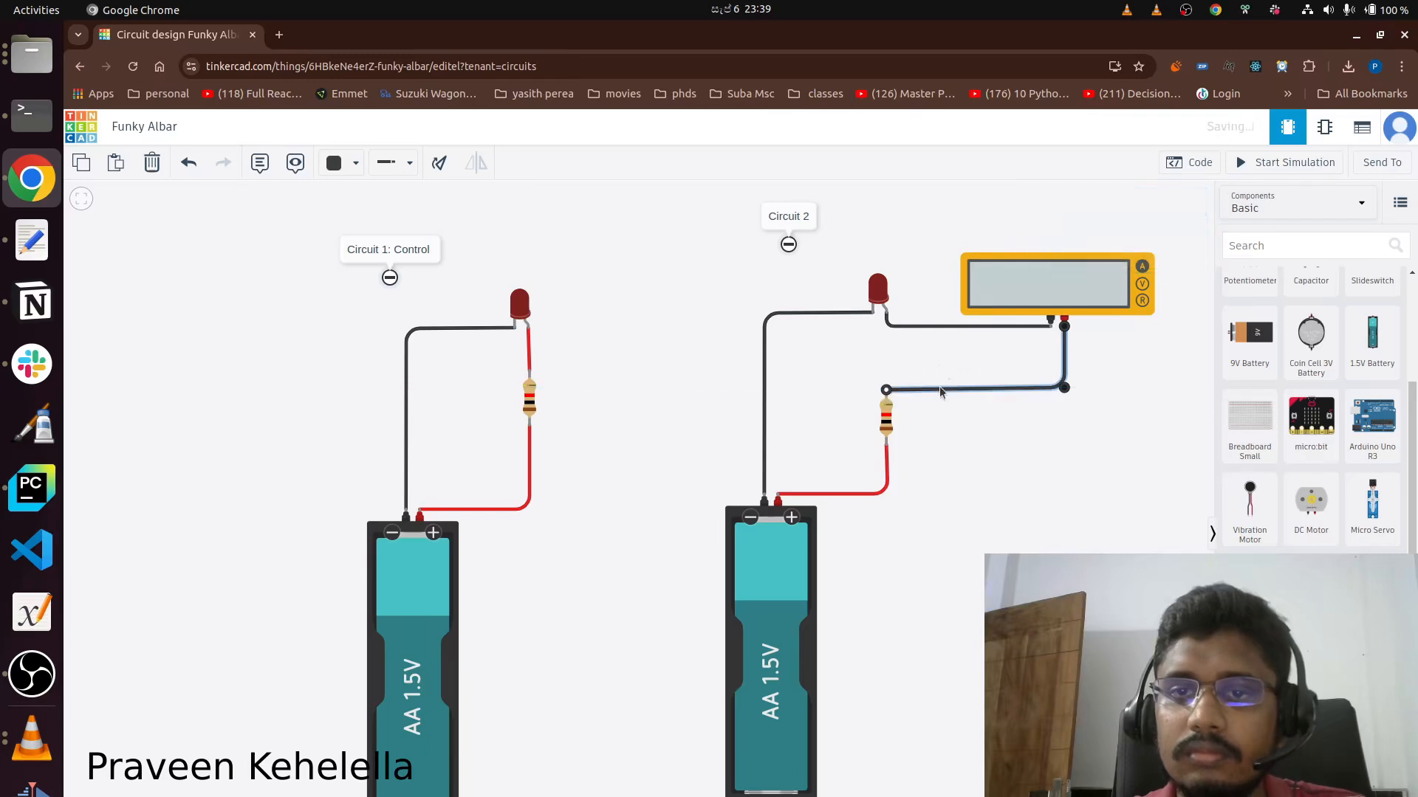
{"action": "key", "text": "Delete"}
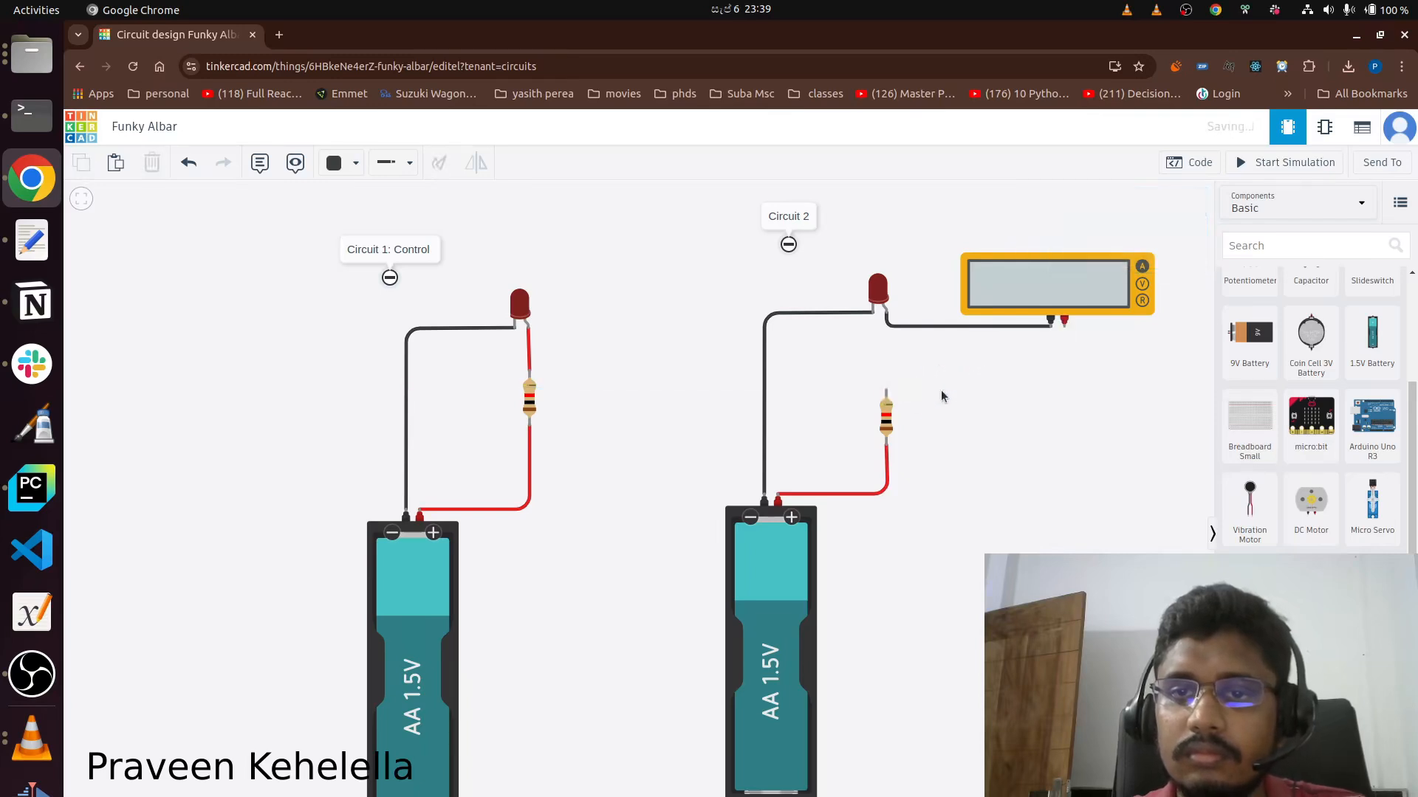
Redraw the wire from the resistor to the multimeter's positive terminal with two right-angle bends.
{"action": "mouse_move", "coordinate": [887, 390]}
{"action": "left_mouse_down"}
{"action": "mouse_move", "coordinate": [1007, 396]}
{"action": "mouse_move", "coordinate": [1066, 330]}
{"action": "left_mouse_up"}
{"action": "left_click_drag", "start_coordinate": [1012, 396], "coordinate": [1065, 375]}
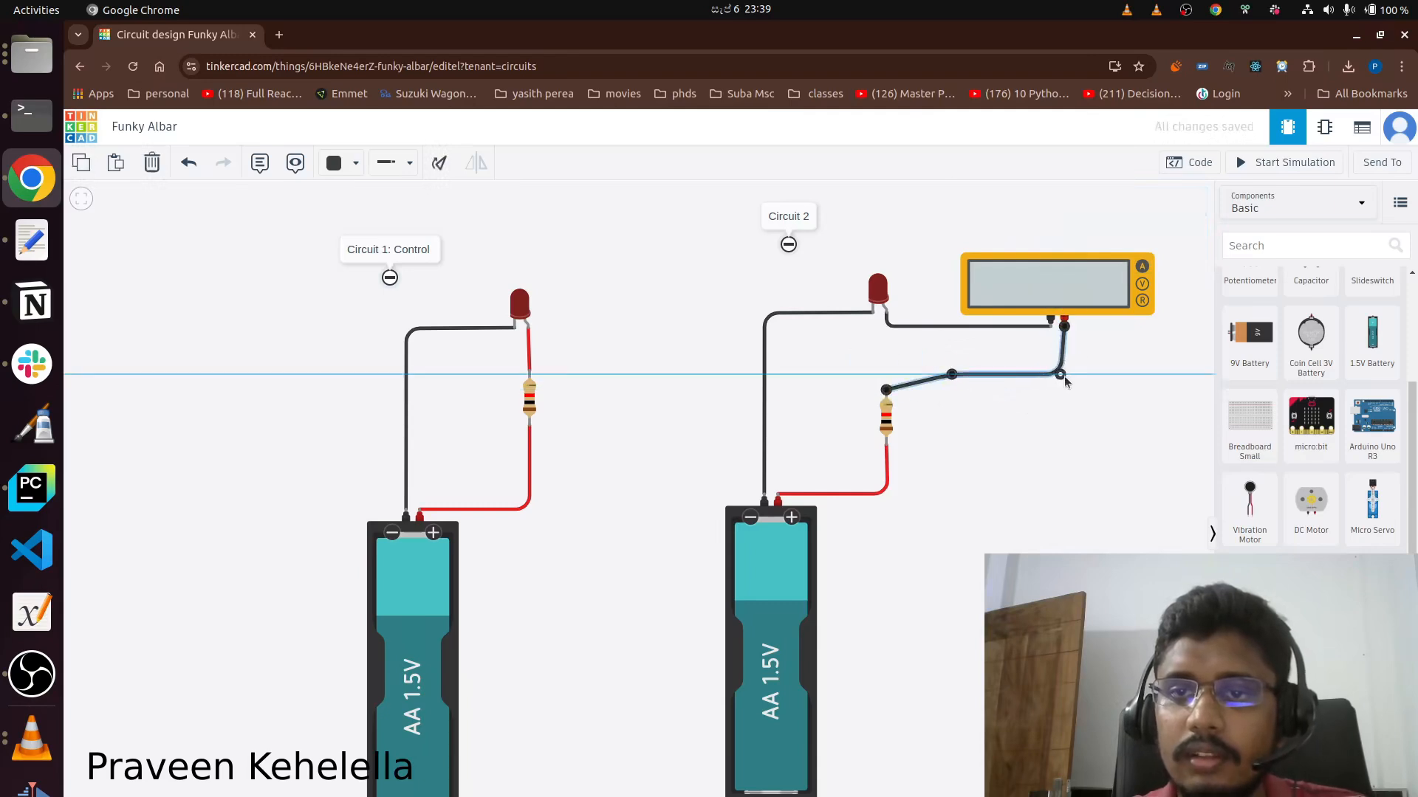
{"action": "left_click_drag", "start_coordinate": [952, 374], "coordinate": [886, 375]}
{"action": "left_click", "coordinate": [1040, 387]}
{"action": "left_click", "coordinate": [1049, 376]}
{"action": "left_click_drag", "start_coordinate": [1061, 375], "coordinate": [1065, 375]}
{"action": "left_click", "coordinate": [1124, 413]}
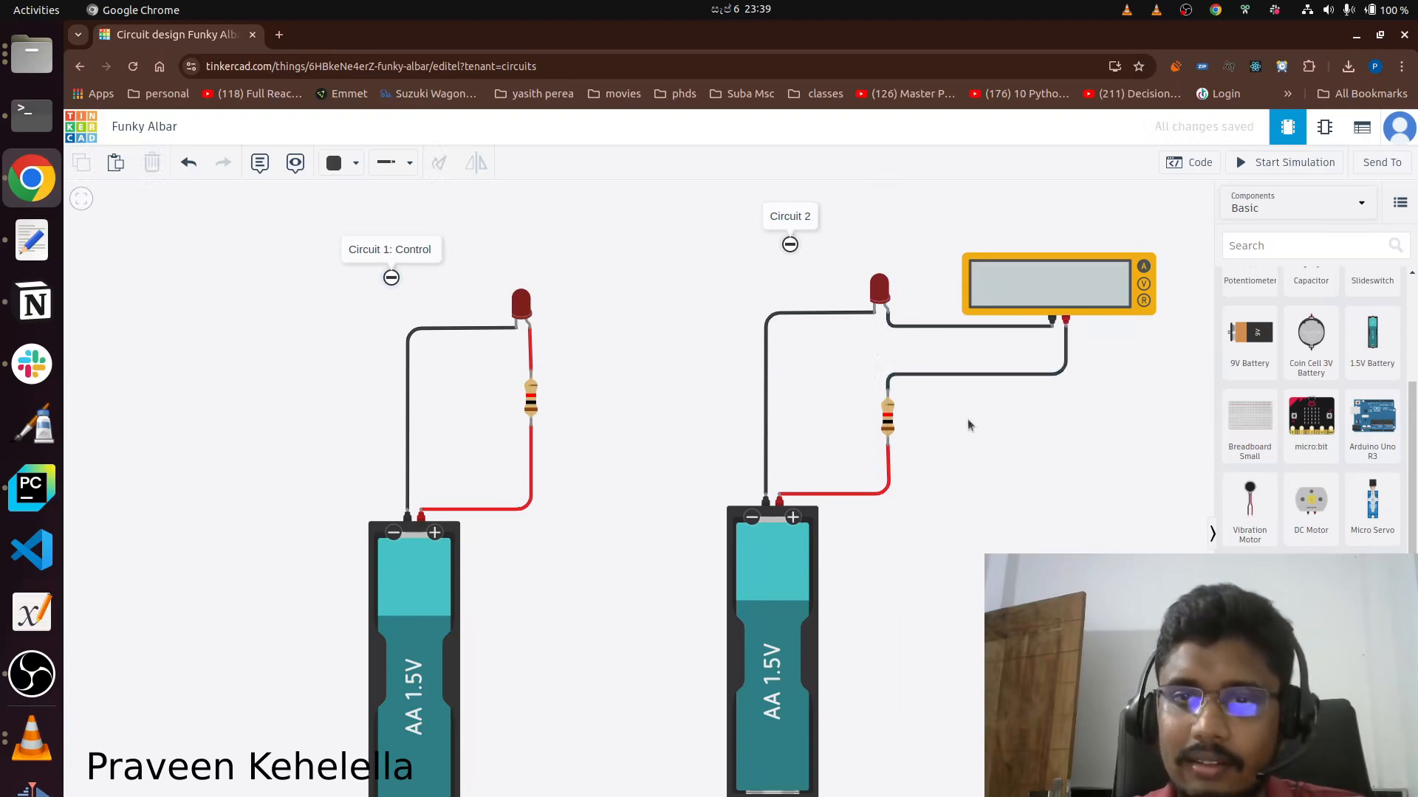
Colour both multimeter wires in Circuit 2 red.
{"action": "left_click", "coordinate": [912, 331]}
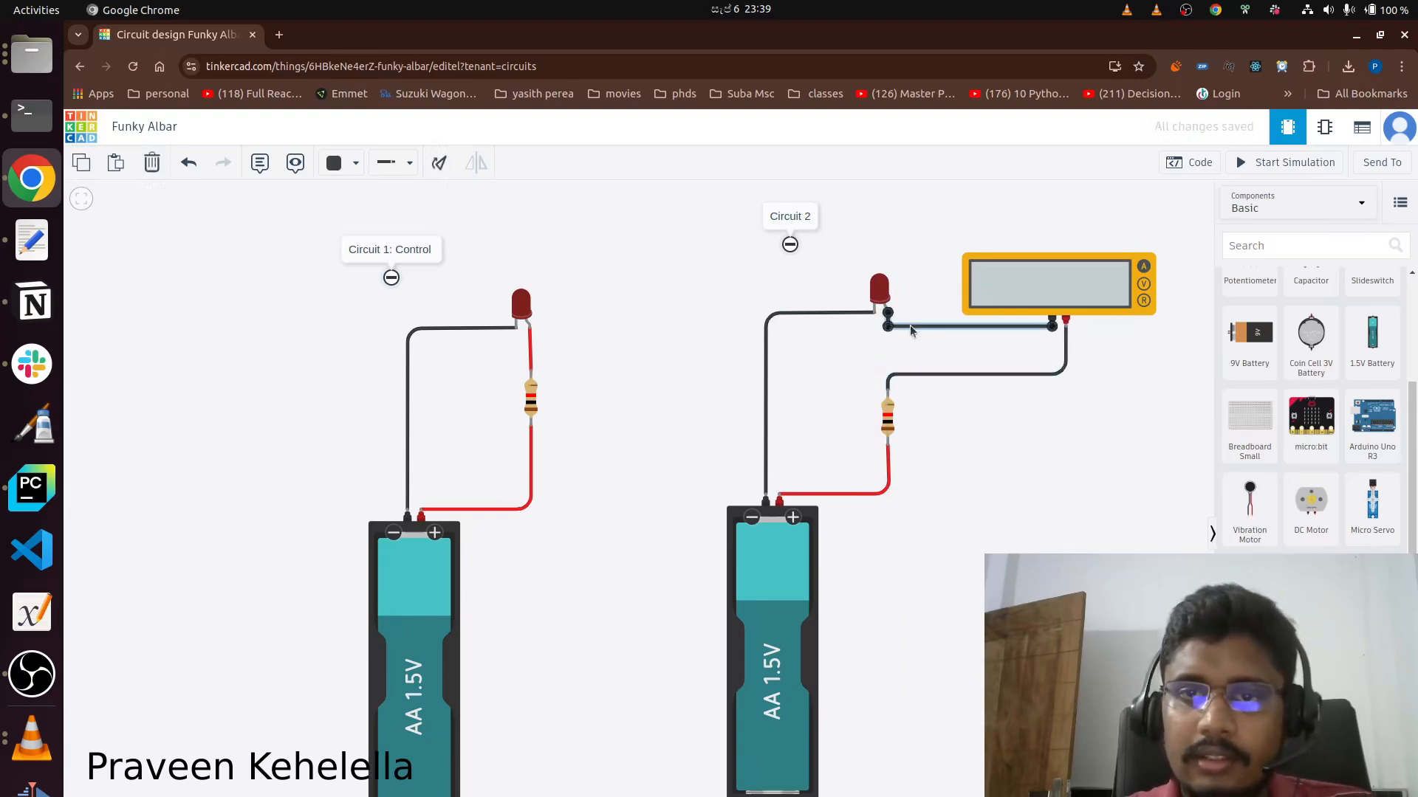
{"action": "left_click", "coordinate": [344, 162]}
{"action": "left_click", "coordinate": [373, 234]}
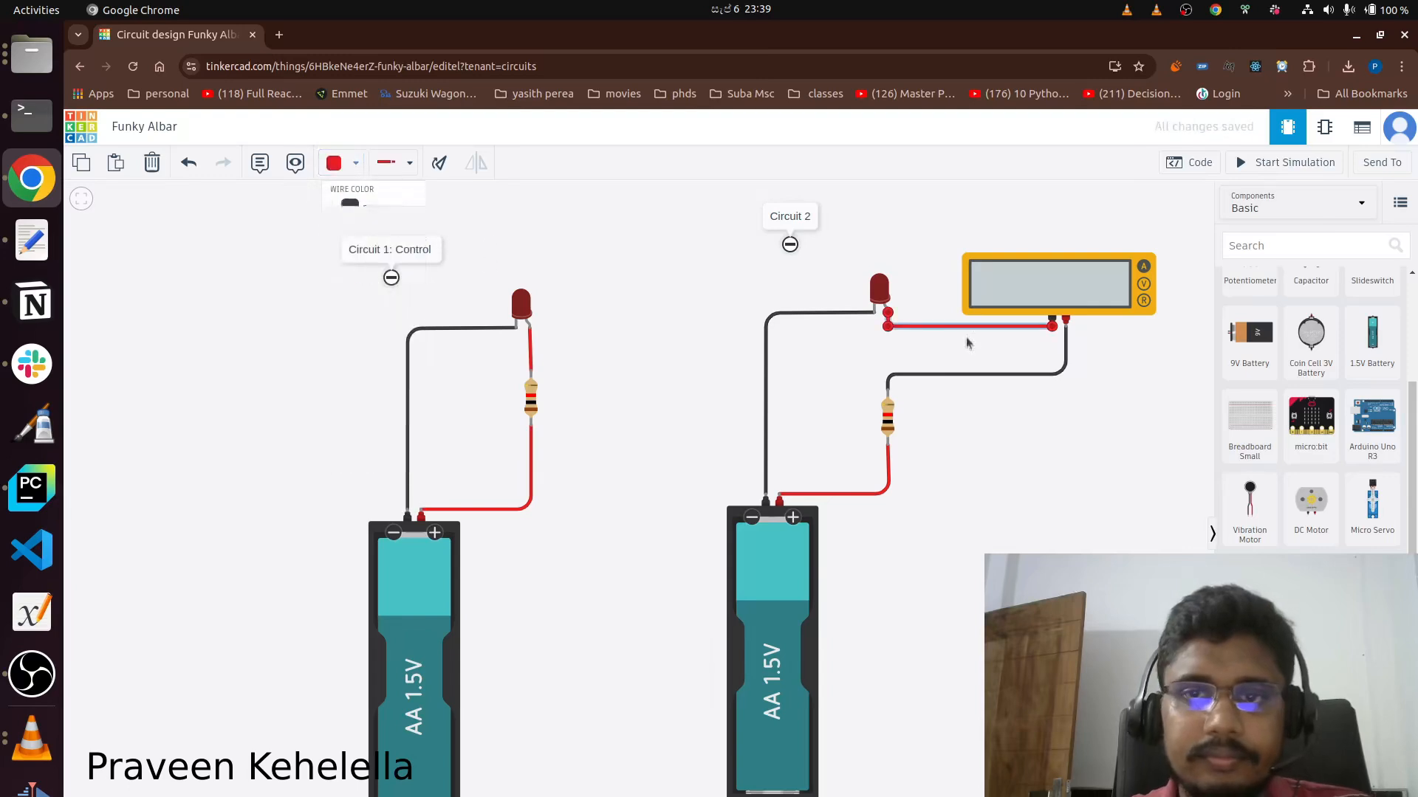
{"action": "left_click", "coordinate": [990, 379]}
{"action": "left_click", "coordinate": [344, 162]}
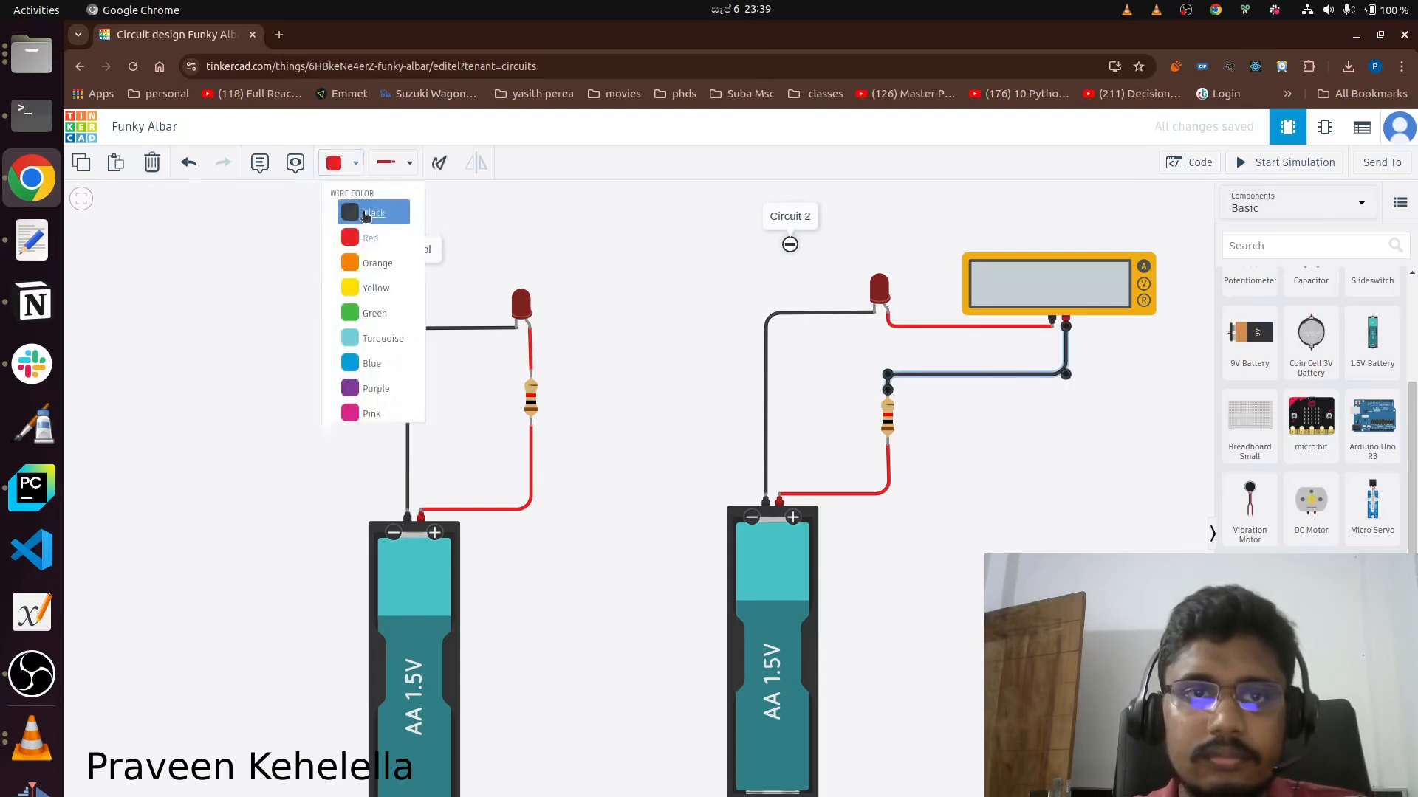
{"action": "left_click", "coordinate": [373, 243]}
{"action": "left_click", "coordinate": [970, 522]}
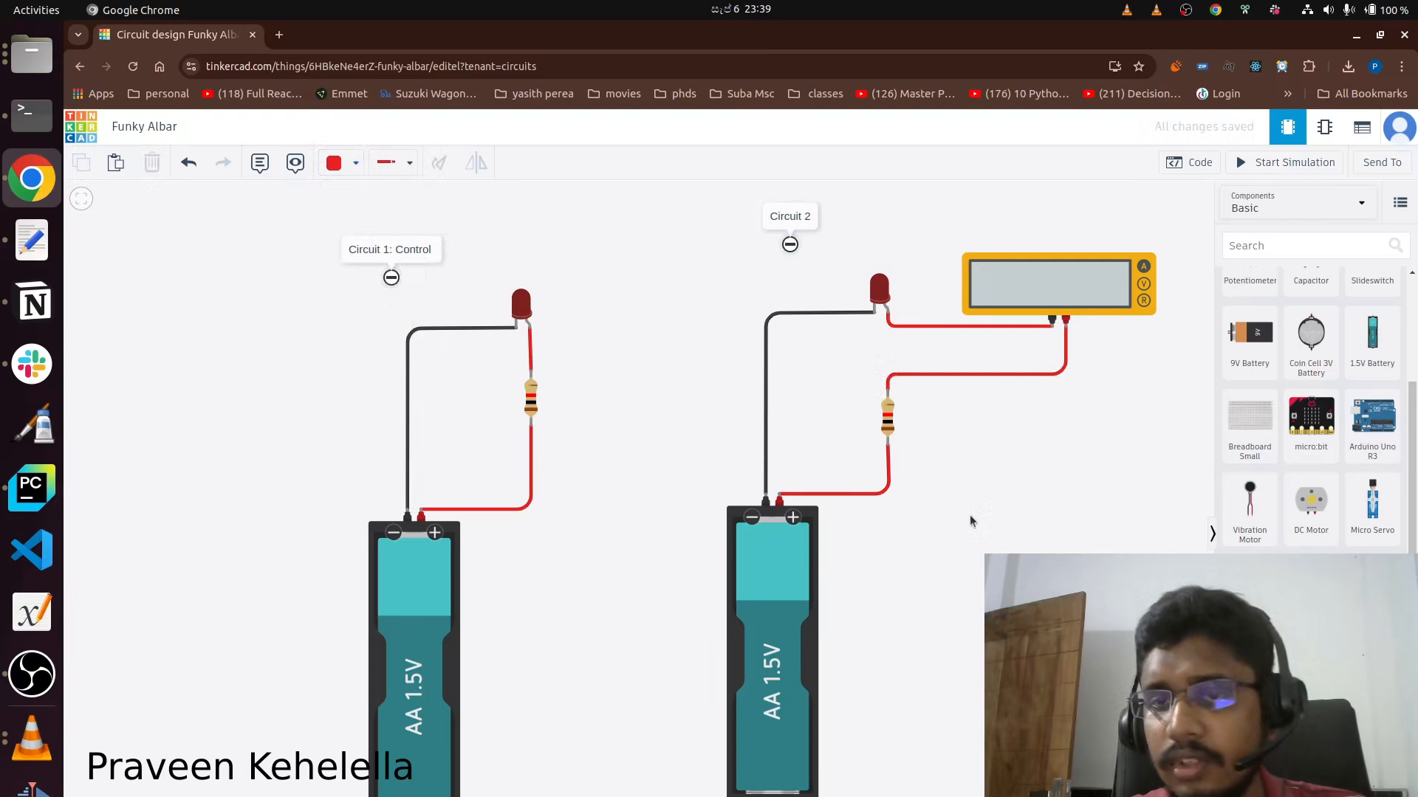
Run the simulation to check the LEDs and the multimeter's current reading, repeat it, and stop it.
{"action": "left_click", "coordinate": [1246, 168]}
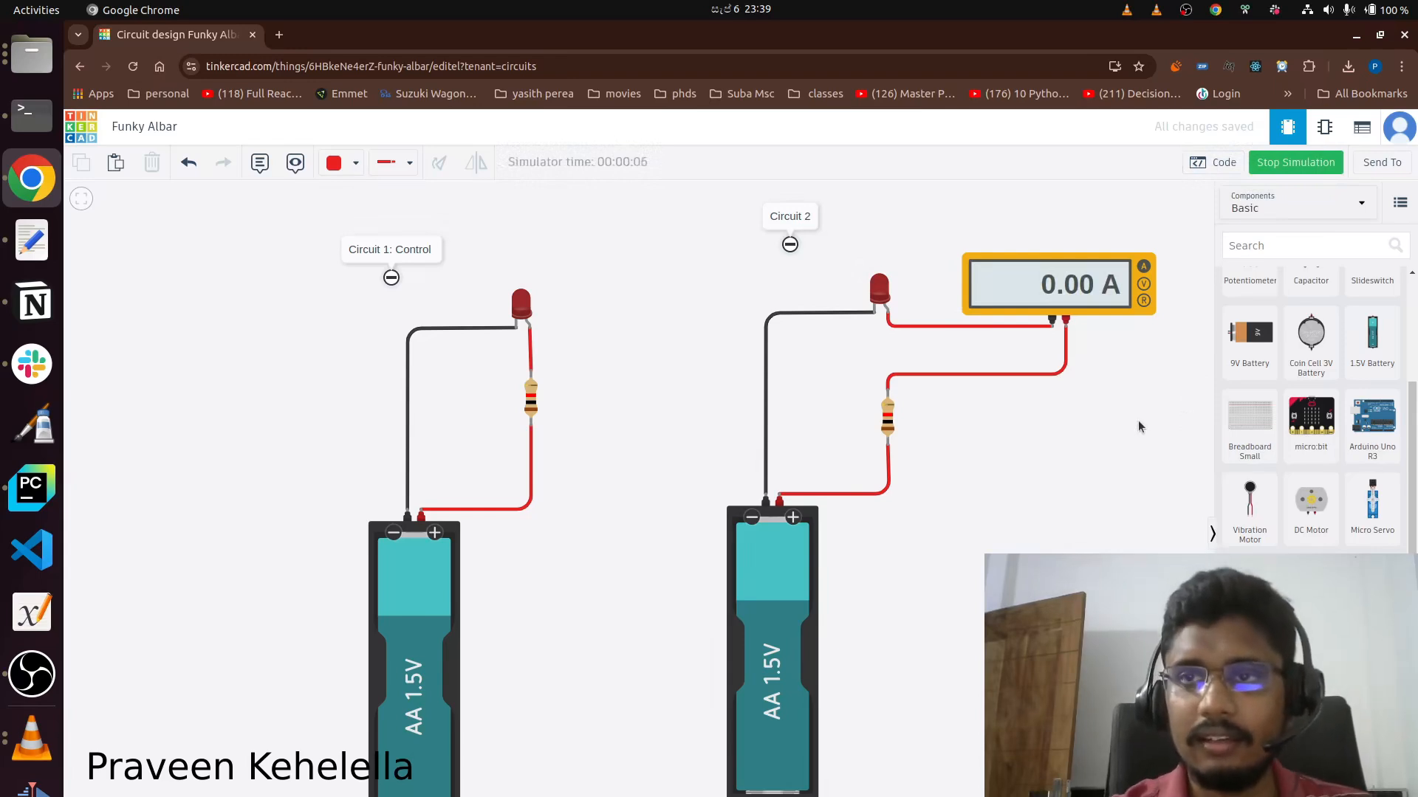
{"action": "left_click", "coordinate": [1271, 169]}
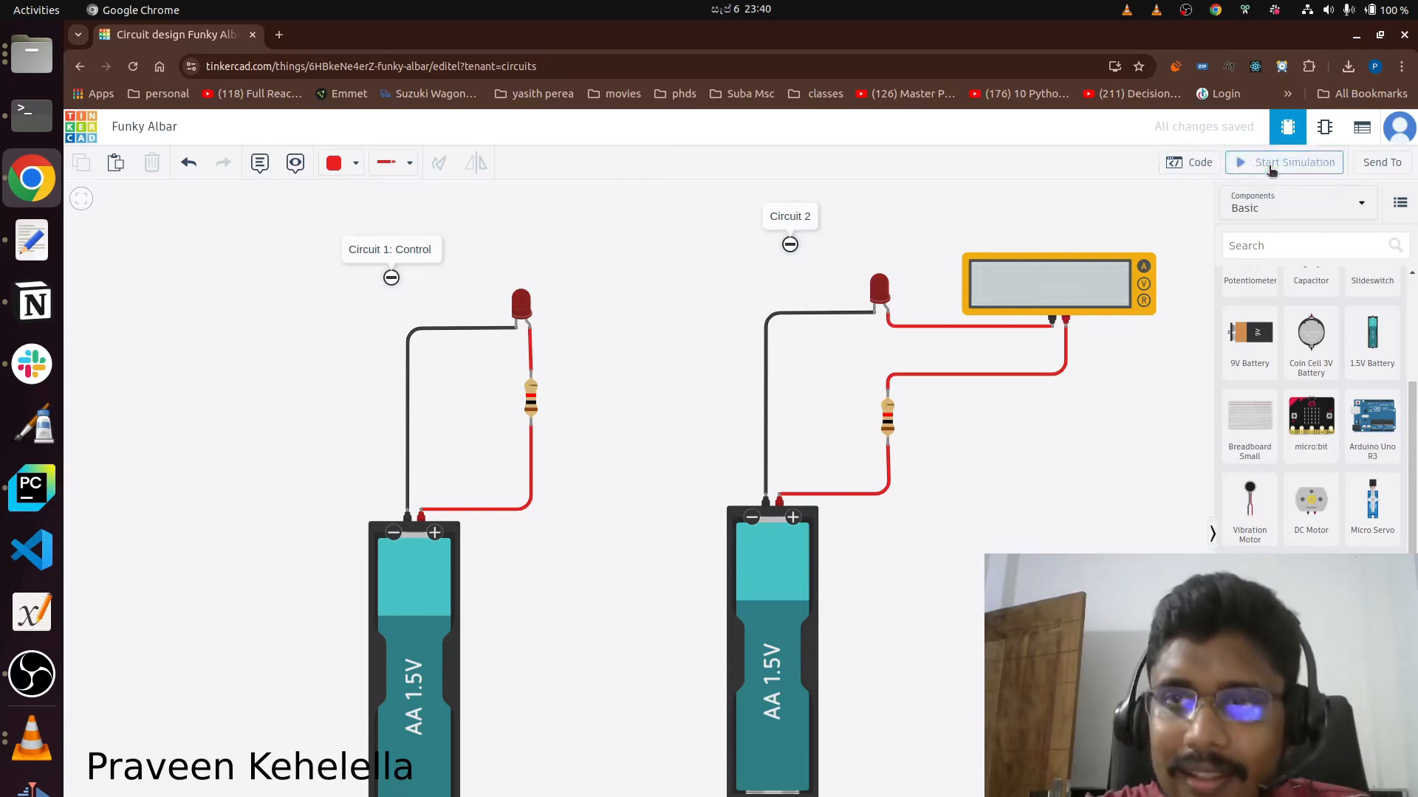
{"action": "left_click", "coordinate": [1271, 169]}
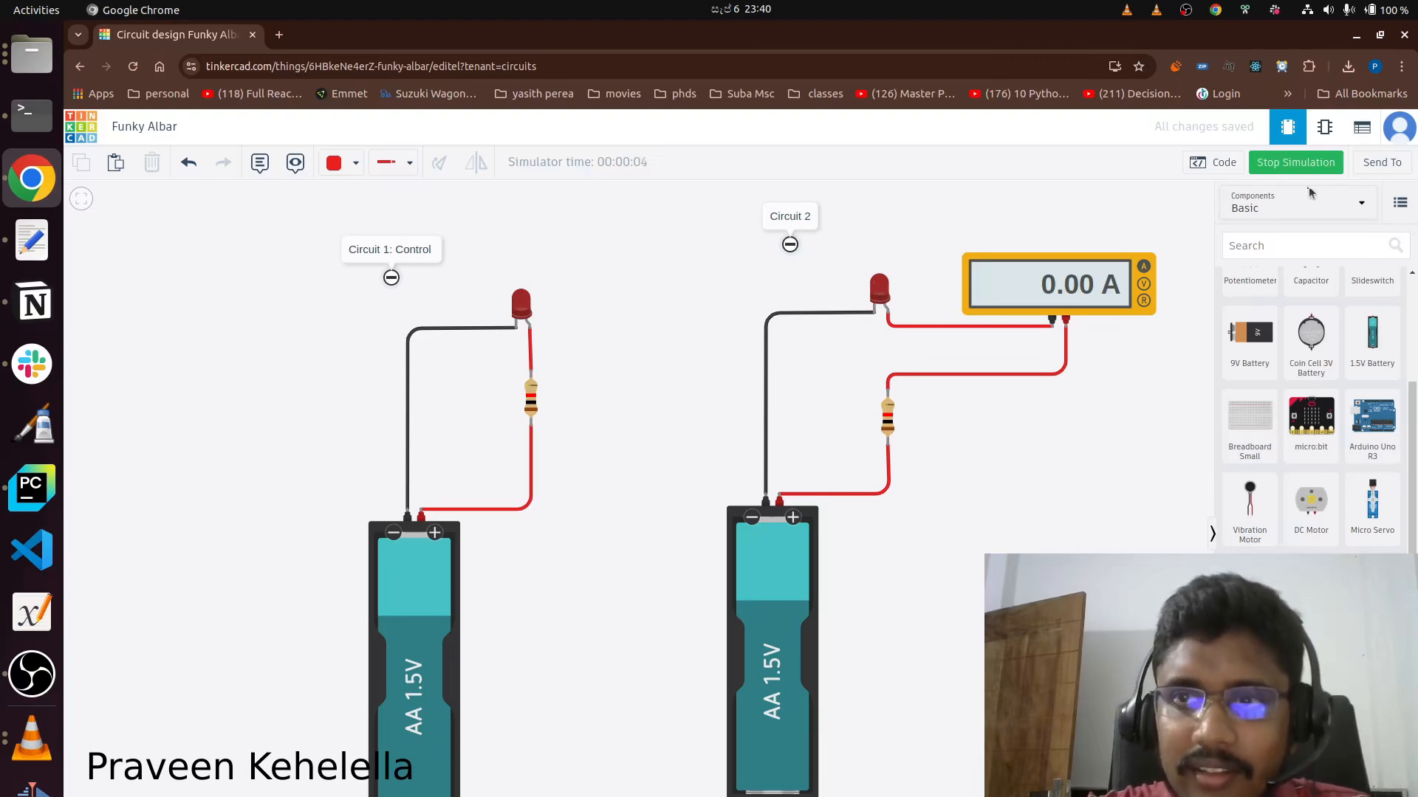
{"action": "left_click", "coordinate": [1287, 167]}
{"action": "left_click", "coordinate": [1287, 167]}
{"action": "left_click", "coordinate": [1286, 170]}
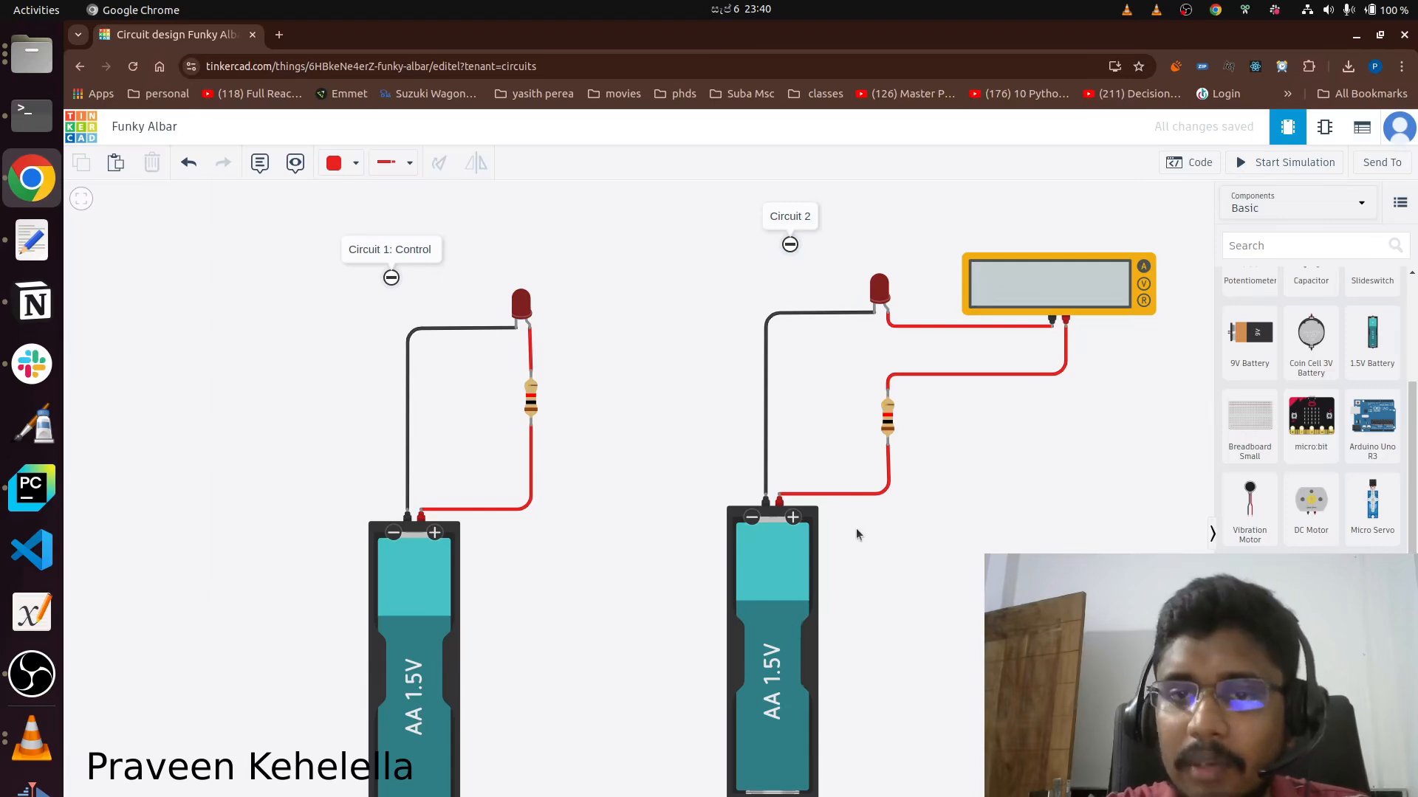
Add a second 1.5V battery beside the Circuit 2 battery and delete the red wire between the resistor and the original battery.
{"action": "left_click_drag", "start_coordinate": [1372, 338], "coordinate": [875, 489]}
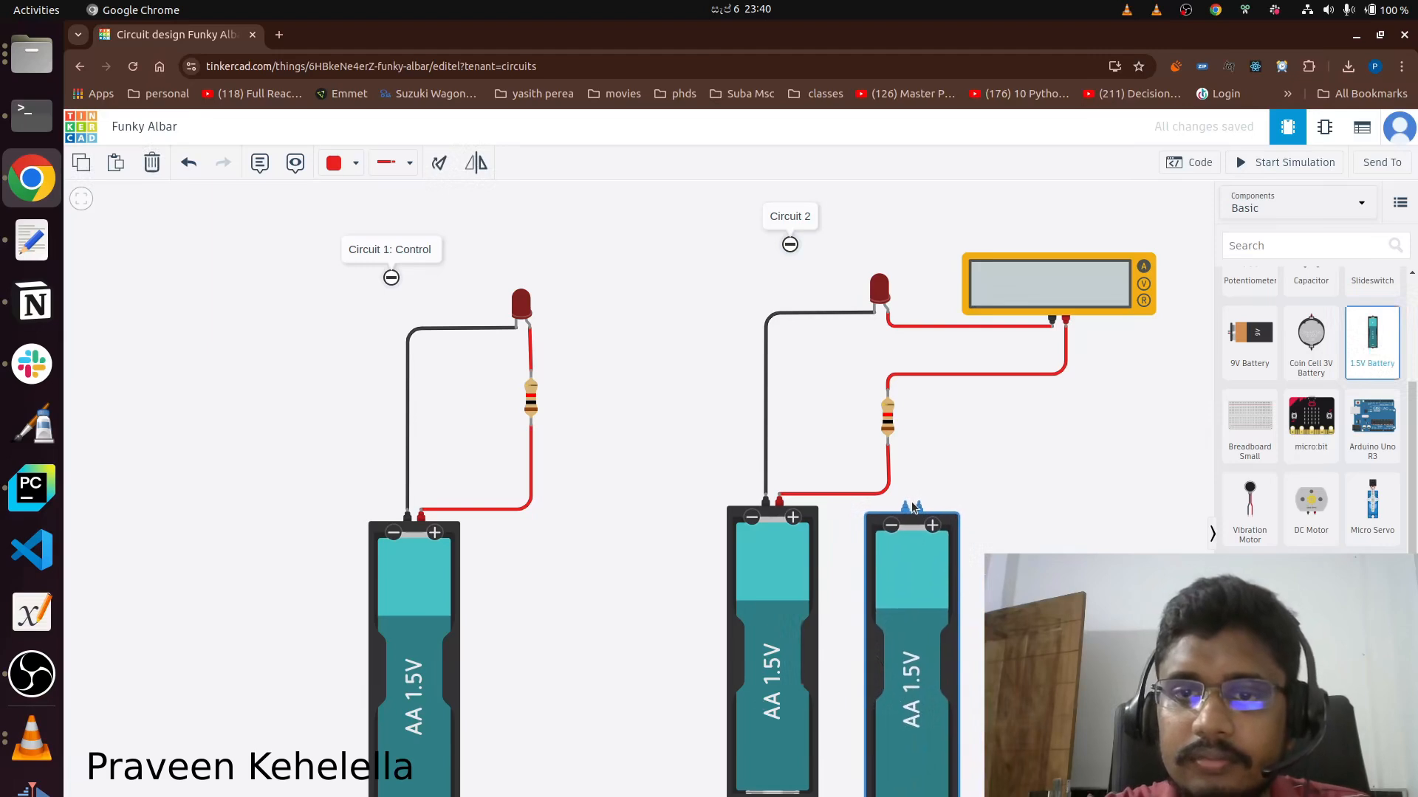
{"action": "left_click", "coordinate": [886, 490]}
{"action": "key", "text": "Delete"}
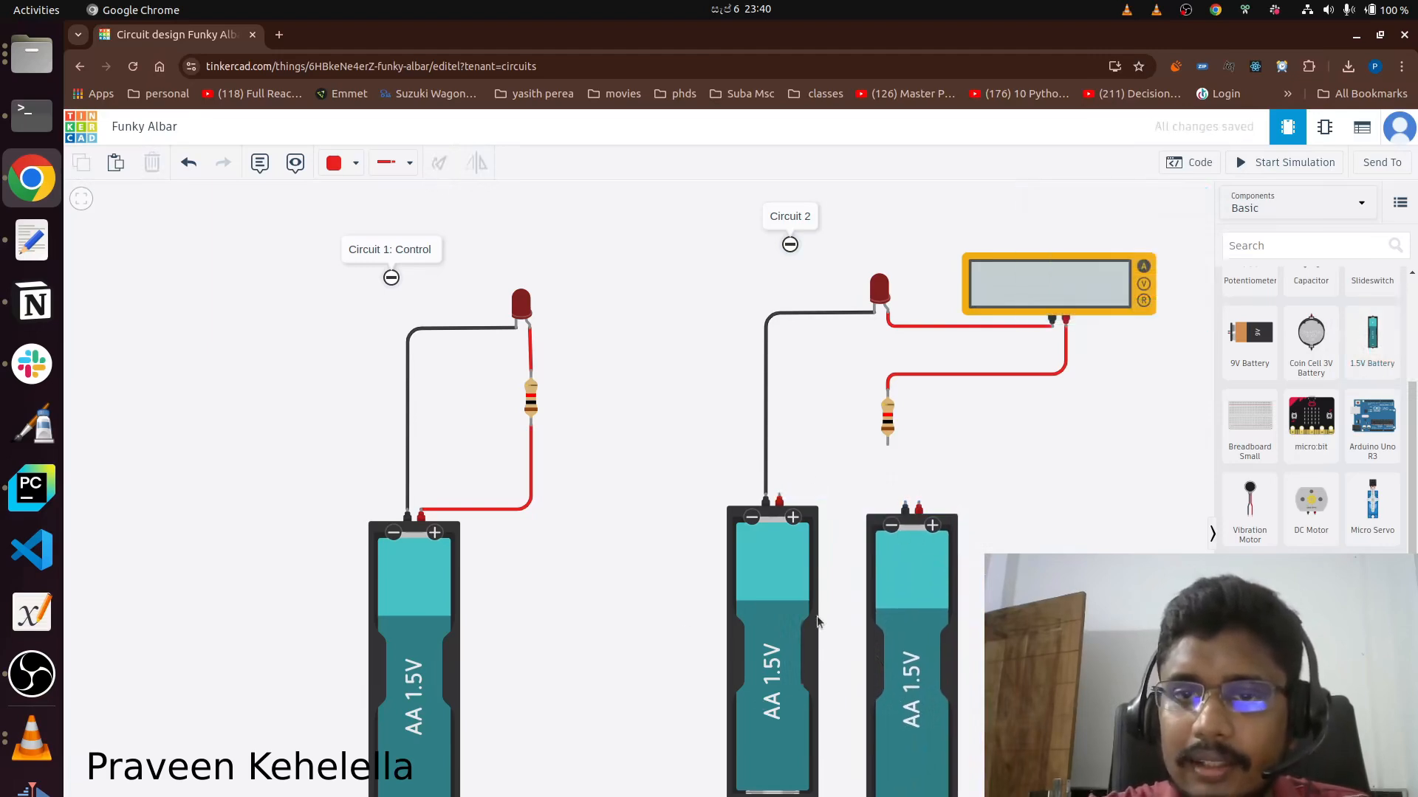
{"action": "left_click_drag", "start_coordinate": [861, 604], "coordinate": [852, 600]}
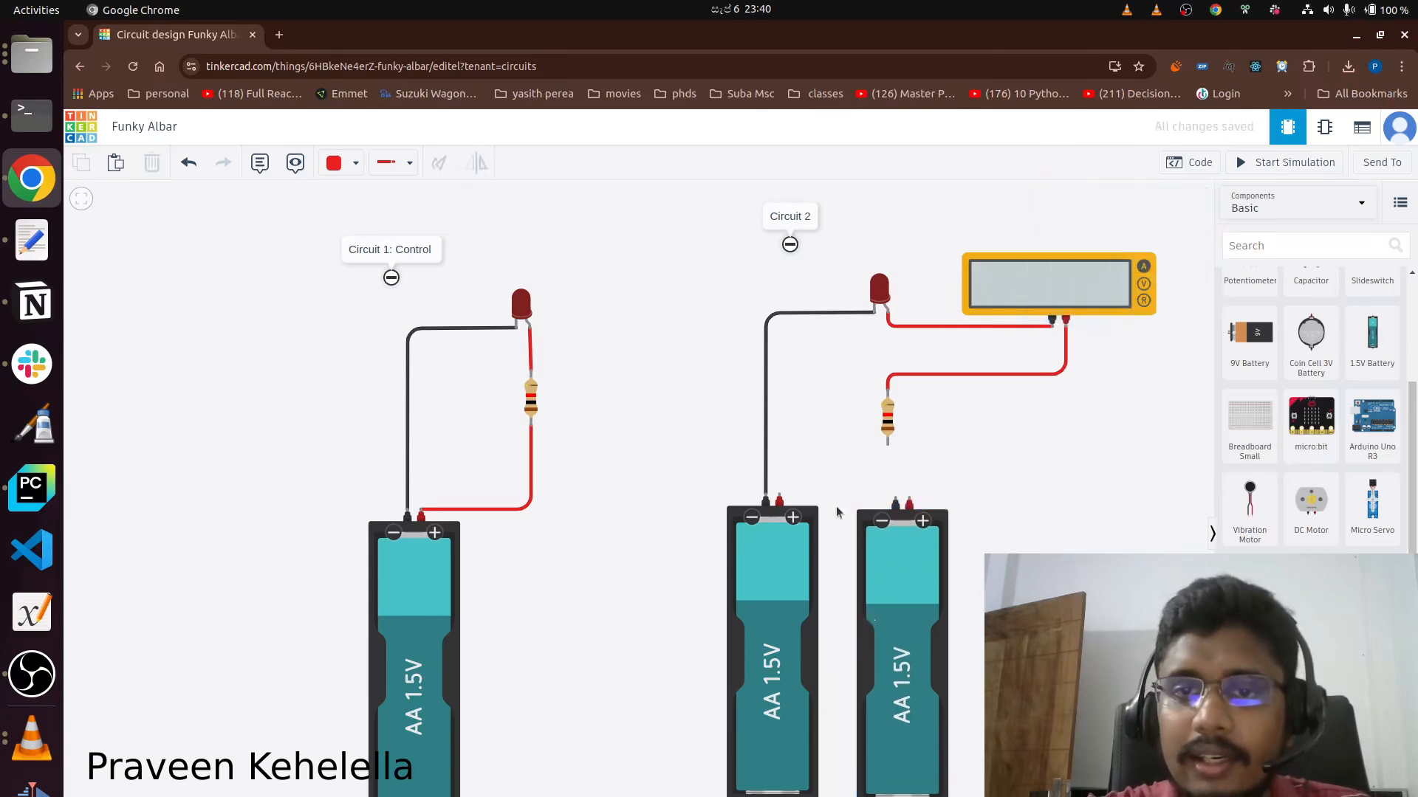
Wire the two Circuit 2 batteries in series and connect the resistor's free end to the second battery's positive terminal.
{"action": "left_click", "coordinate": [896, 504]}
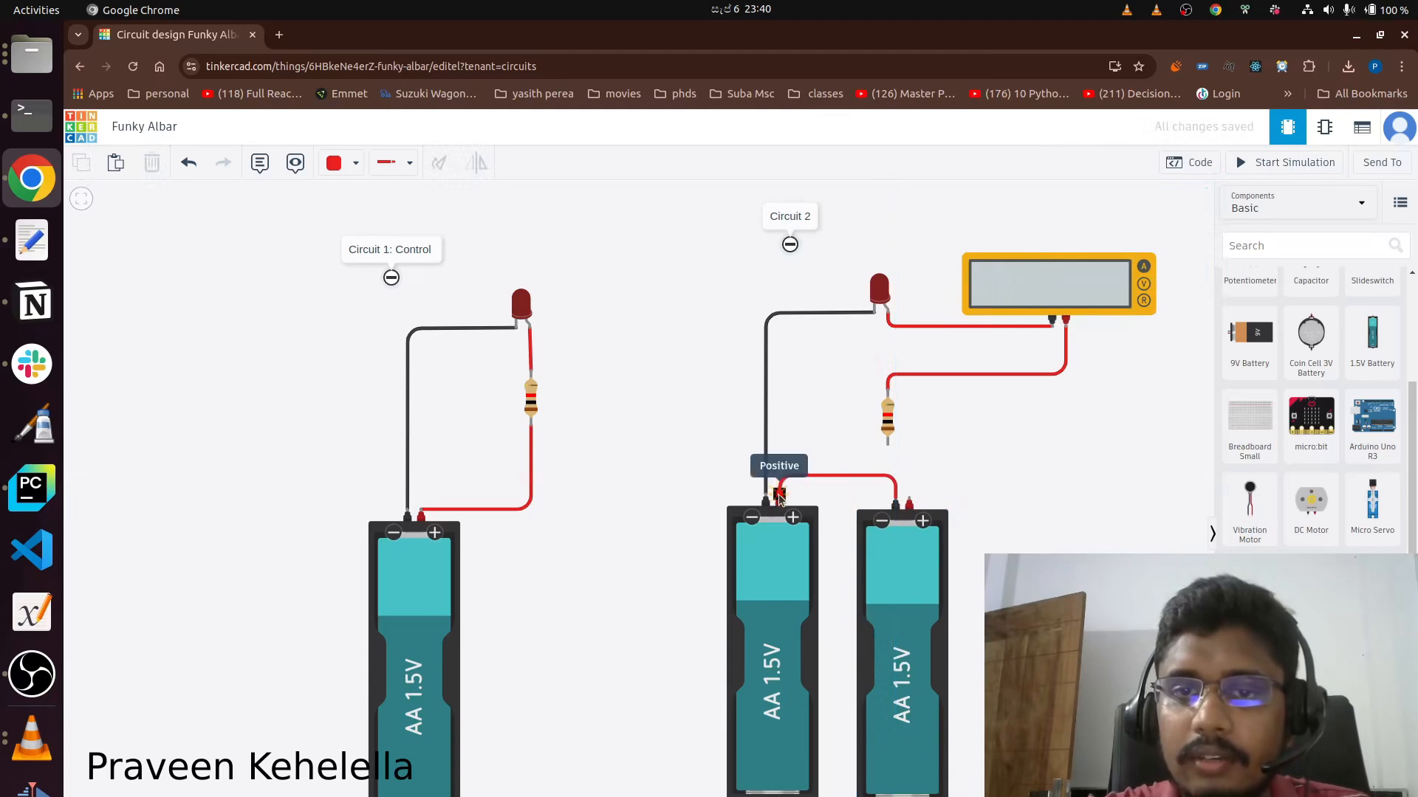
{"action": "left_click", "coordinate": [779, 495]}
{"action": "left_click", "coordinate": [887, 445]}
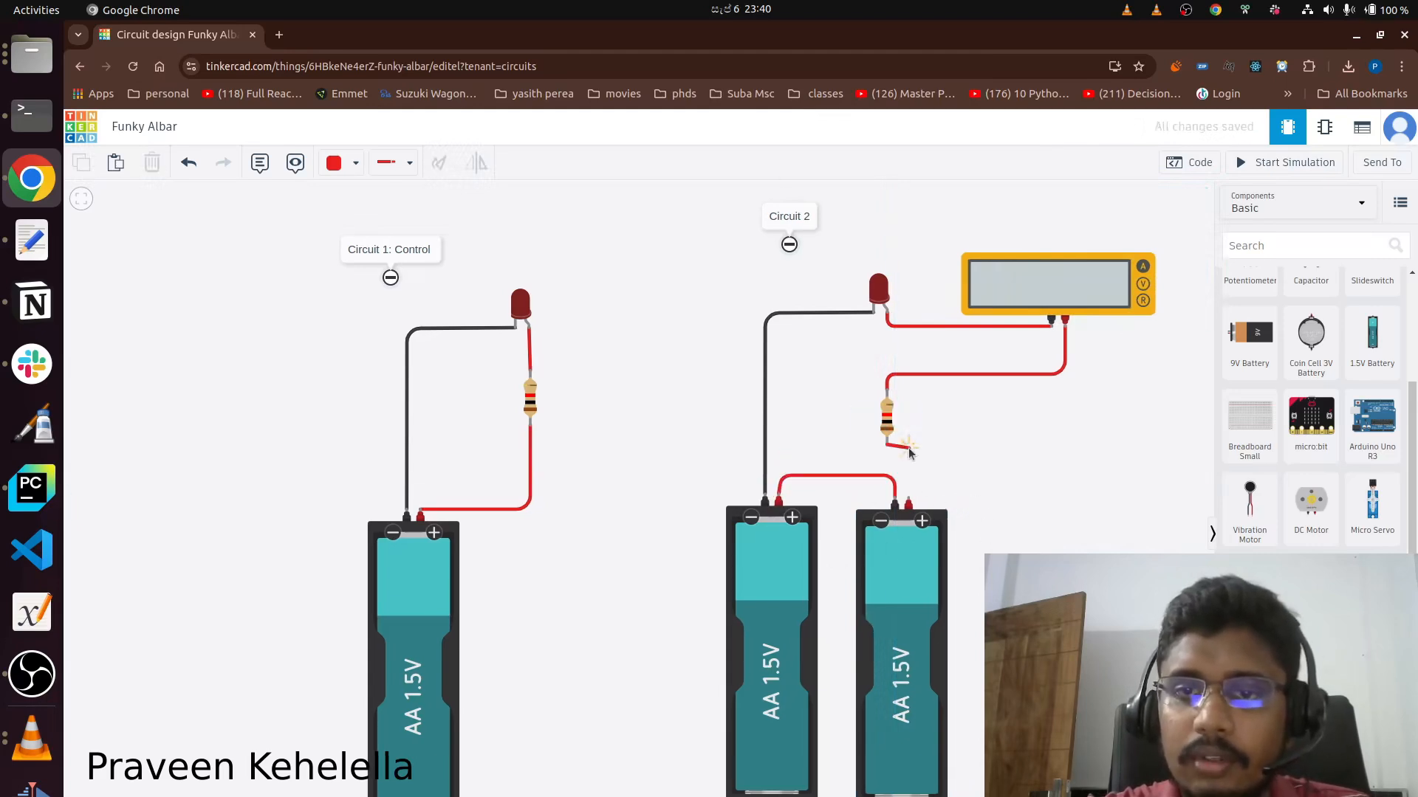
{"action": "left_click", "coordinate": [909, 448]}
{"action": "left_click", "coordinate": [908, 501]}
{"action": "left_click", "coordinate": [1020, 511]}
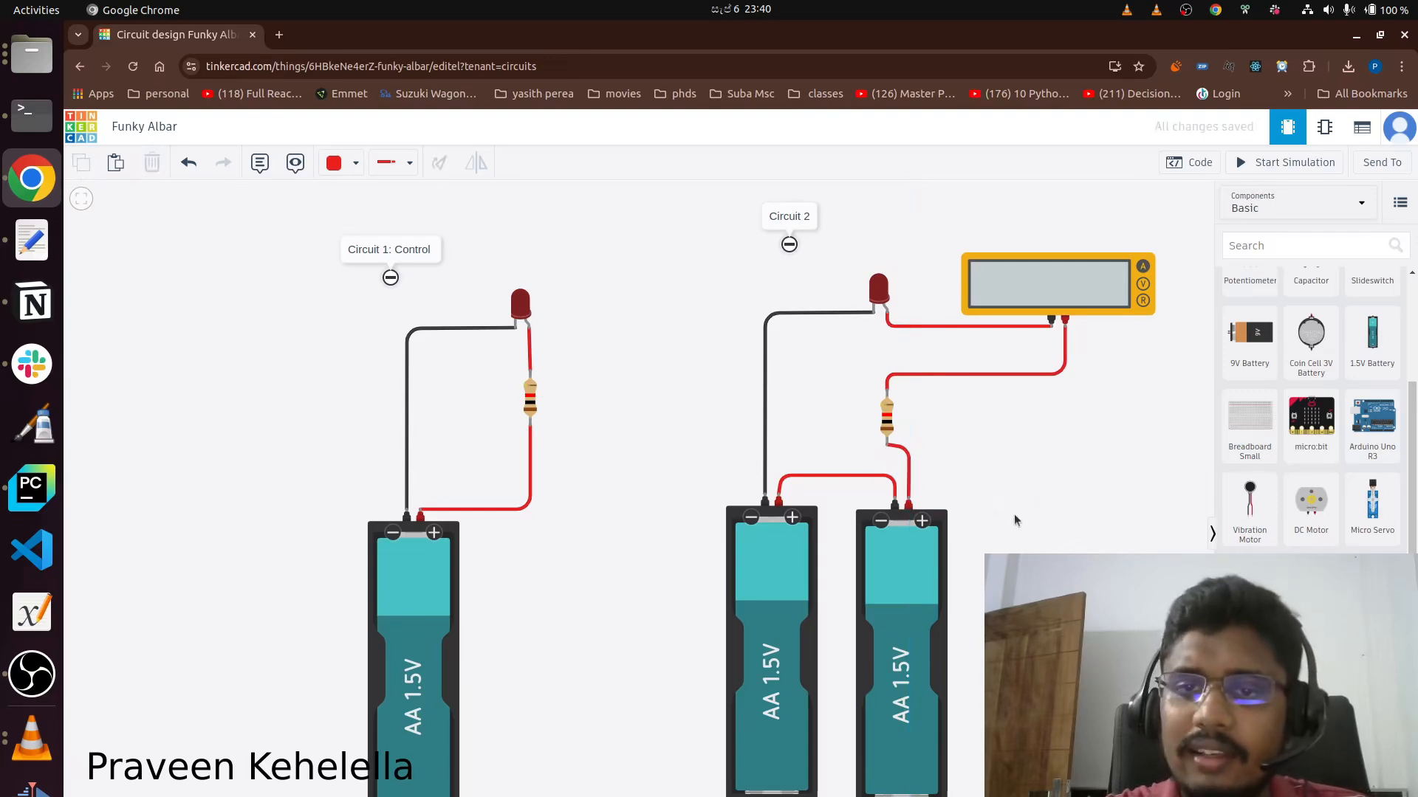
Run the simulation to check the multimeter's current and compare the LEDs, and stop it.
{"action": "left_click", "coordinate": [1262, 164]}
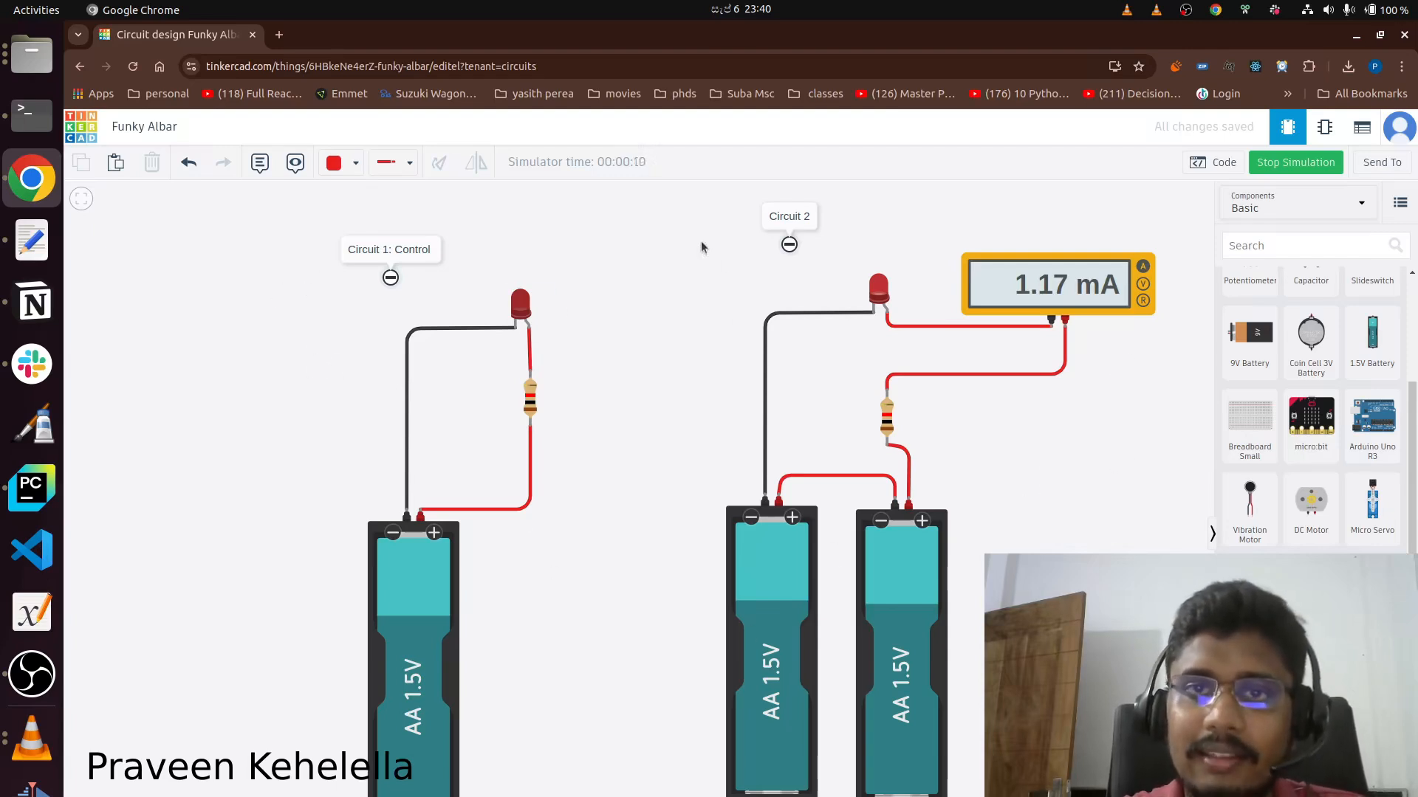
{"action": "mouse_move", "coordinate": [676, 249]}
{"action": "left_mouse_down"}
{"action": "mouse_move", "coordinate": [903, 354]}
{"action": "mouse_move", "coordinate": [653, 251]}
{"action": "left_mouse_up"}
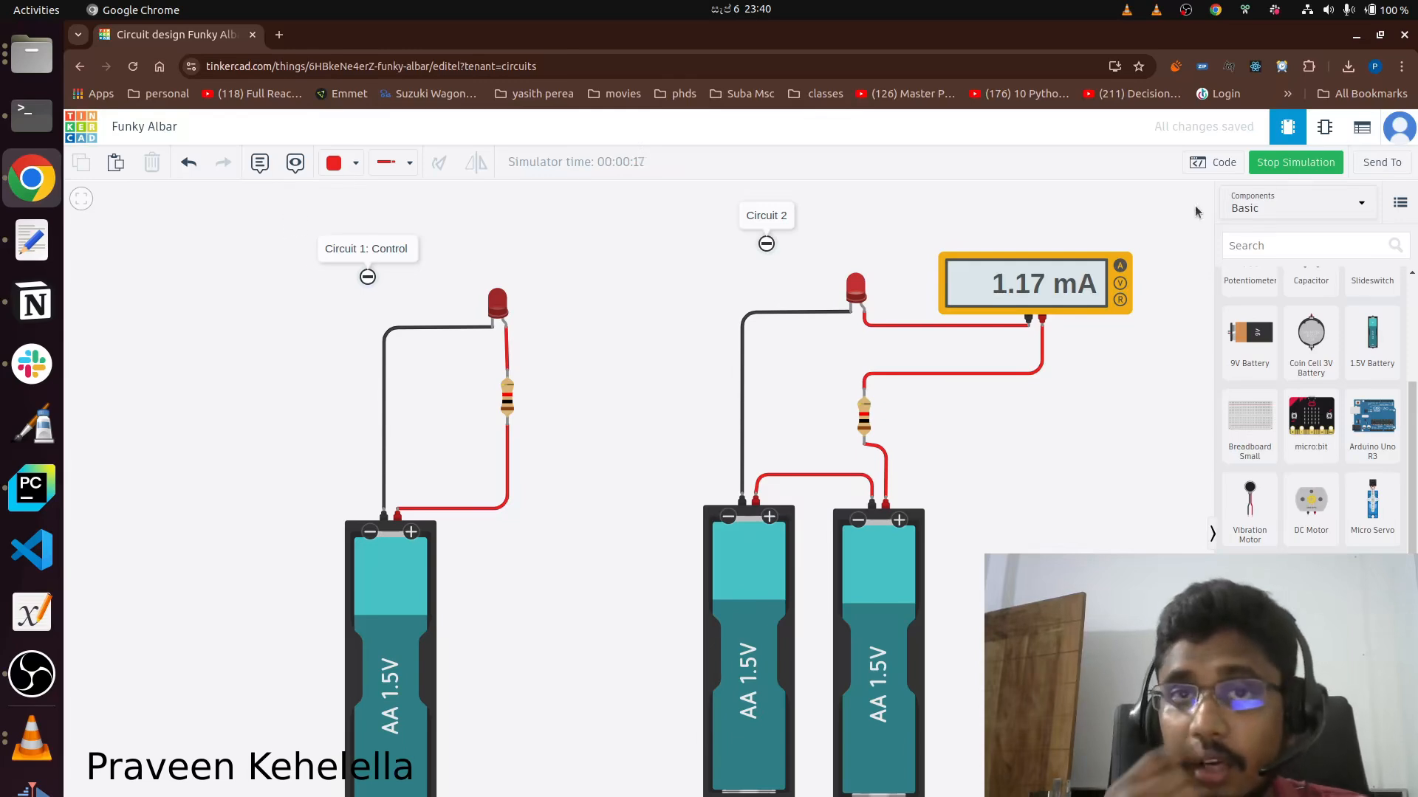
{"action": "left_click", "coordinate": [1295, 161]}
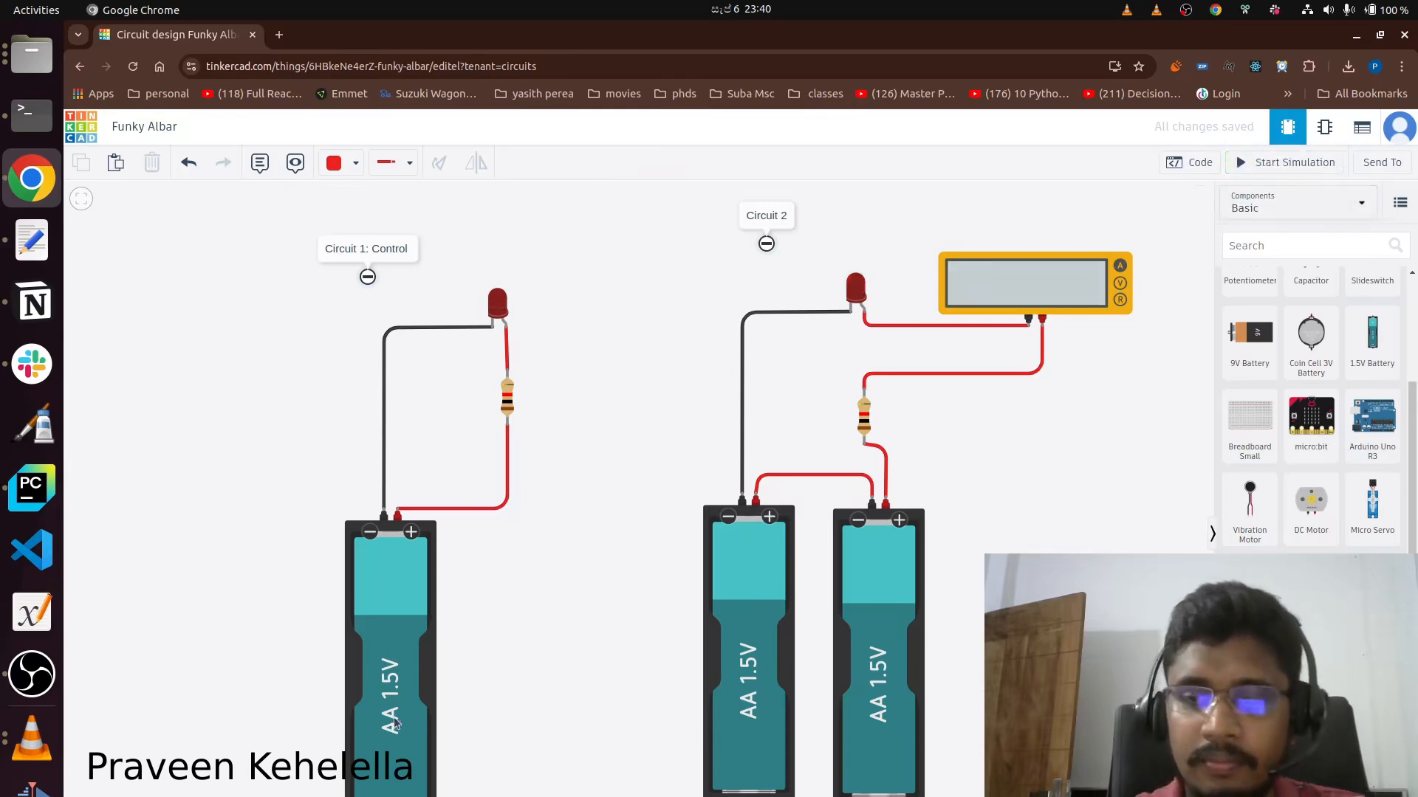
Delete Circuit 1 with its label and place a copy of Circuit 2's components in its place.
{"action": "left_click_drag", "start_coordinate": [591, 794], "coordinate": [237, 208]}
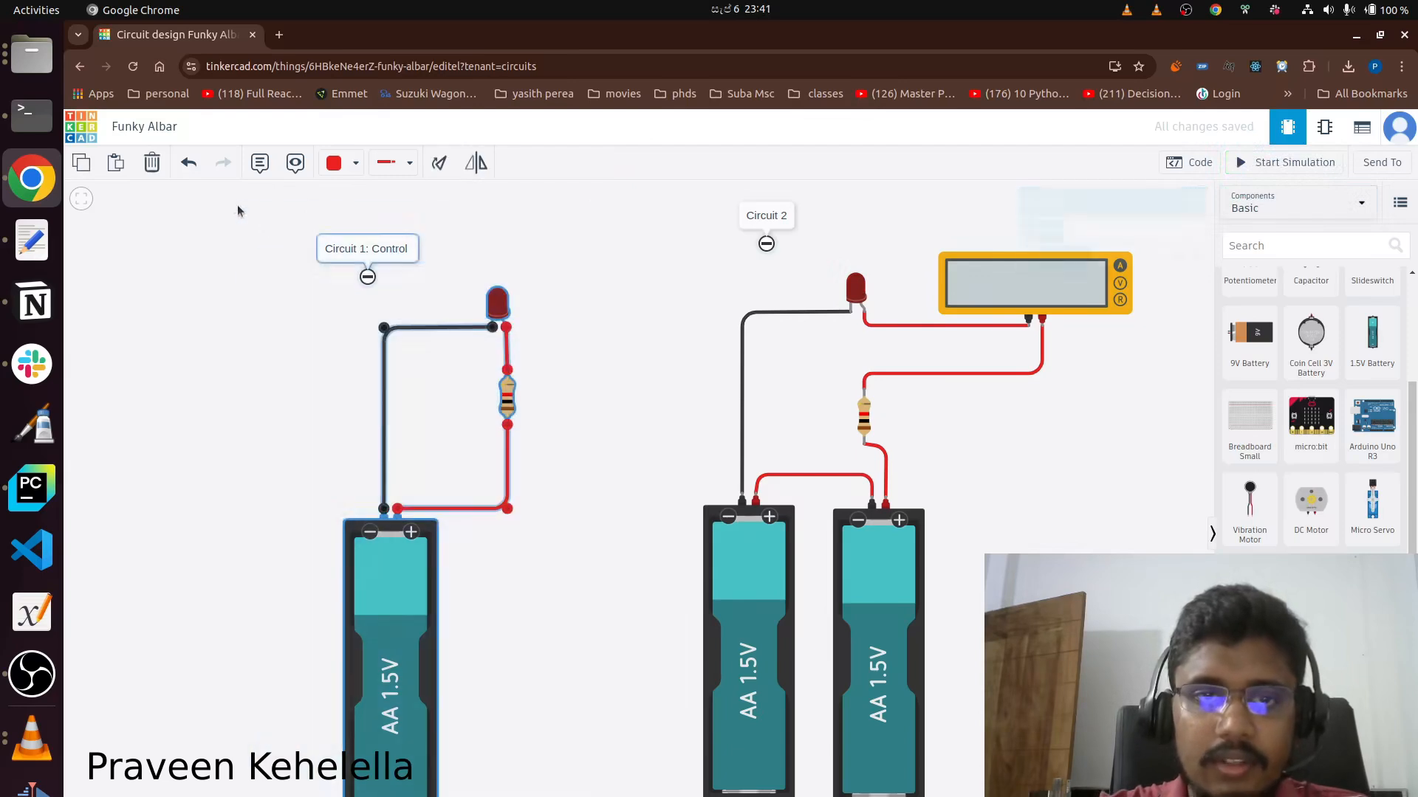
{"action": "key", "text": "Delete"}
{"action": "left_click_drag", "start_coordinate": [1172, 794], "coordinate": [567, 254]}
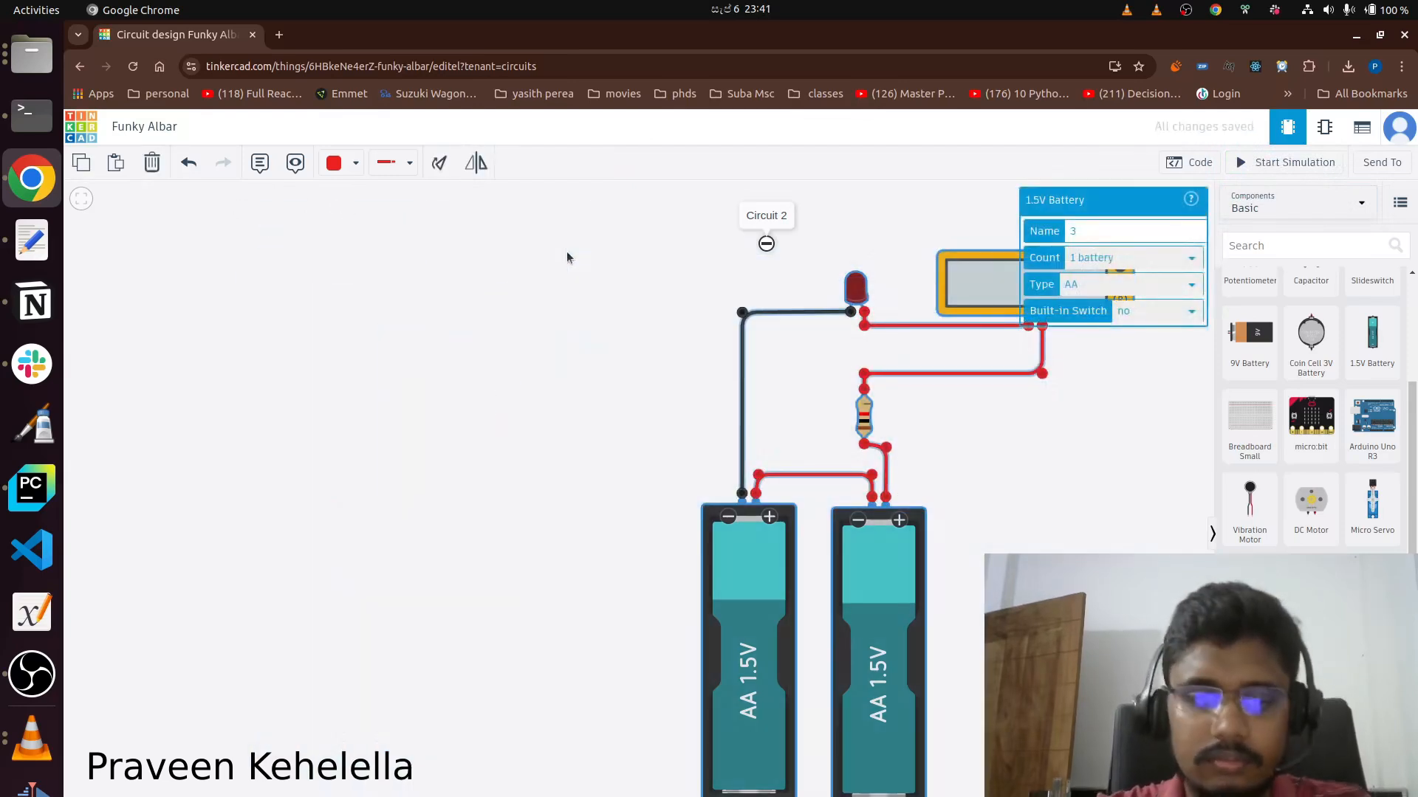
{"action": "key", "text": "ctrl+c"}
{"action": "key", "text": "ctrl+v"}
{"action": "left_click_drag", "start_coordinate": [325, 416], "coordinate": [375, 400]}
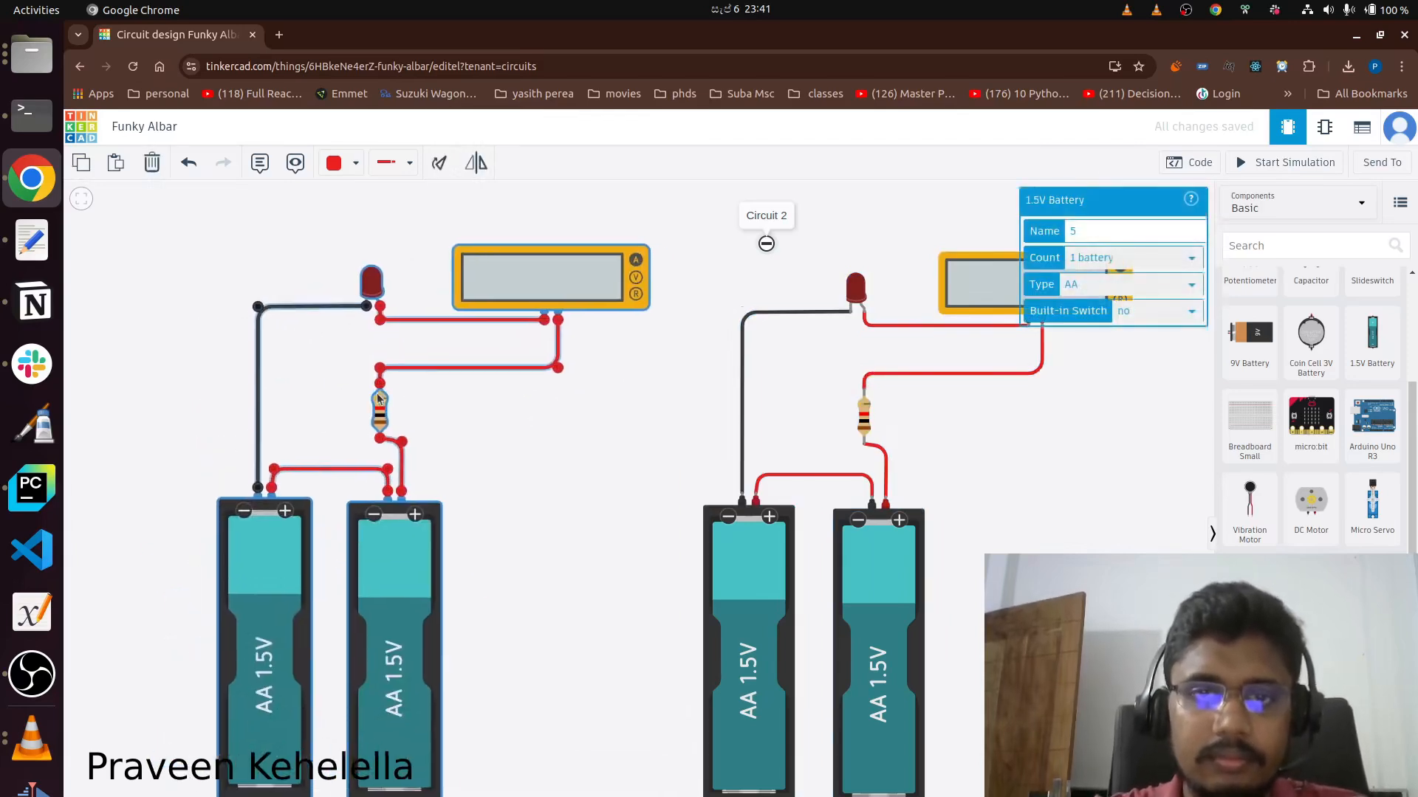
Remove the multimeter from the copied circuit and wire its resistor straight to the LED.
{"action": "left_click", "coordinate": [547, 279]}
{"action": "key", "text": "Delete"}
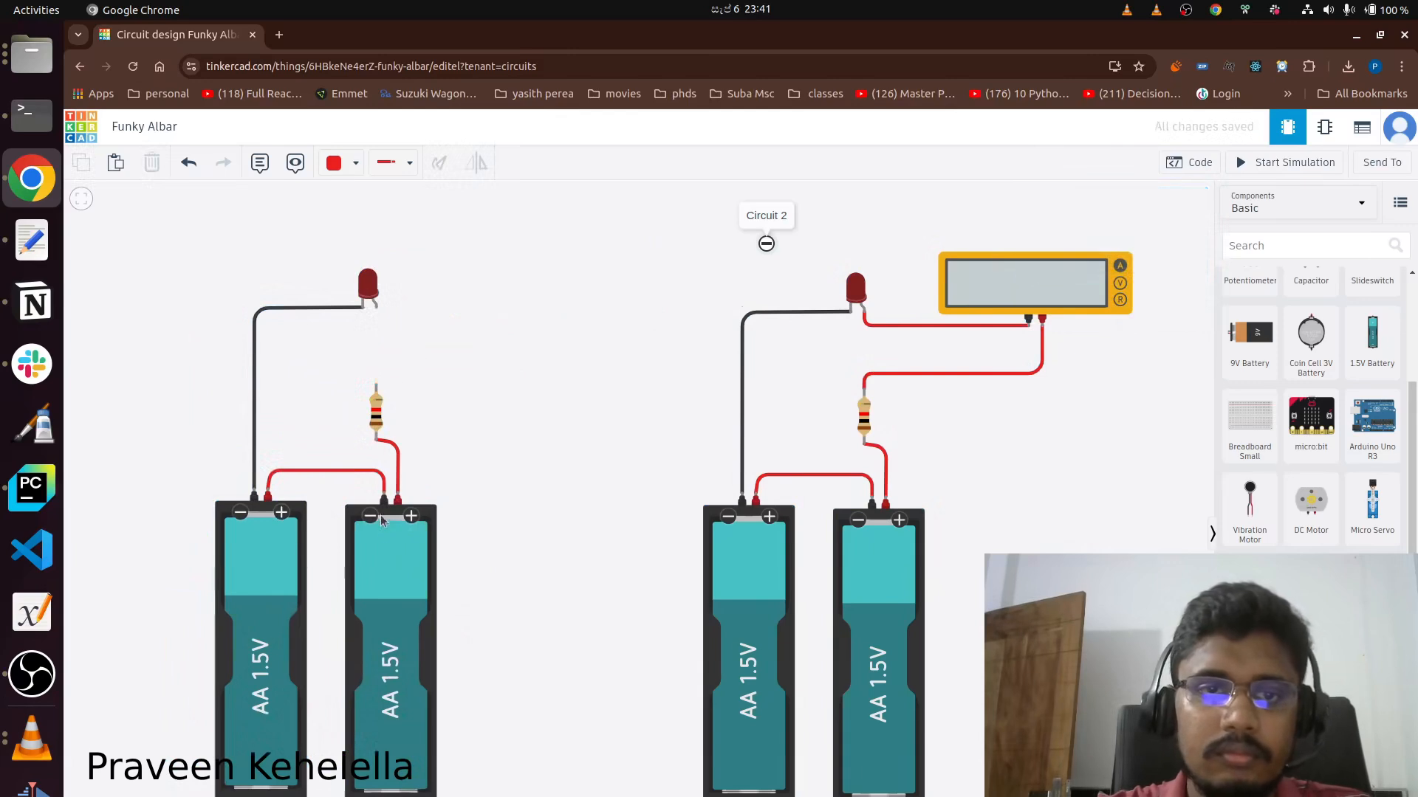
{"action": "left_click", "coordinate": [376, 386]}
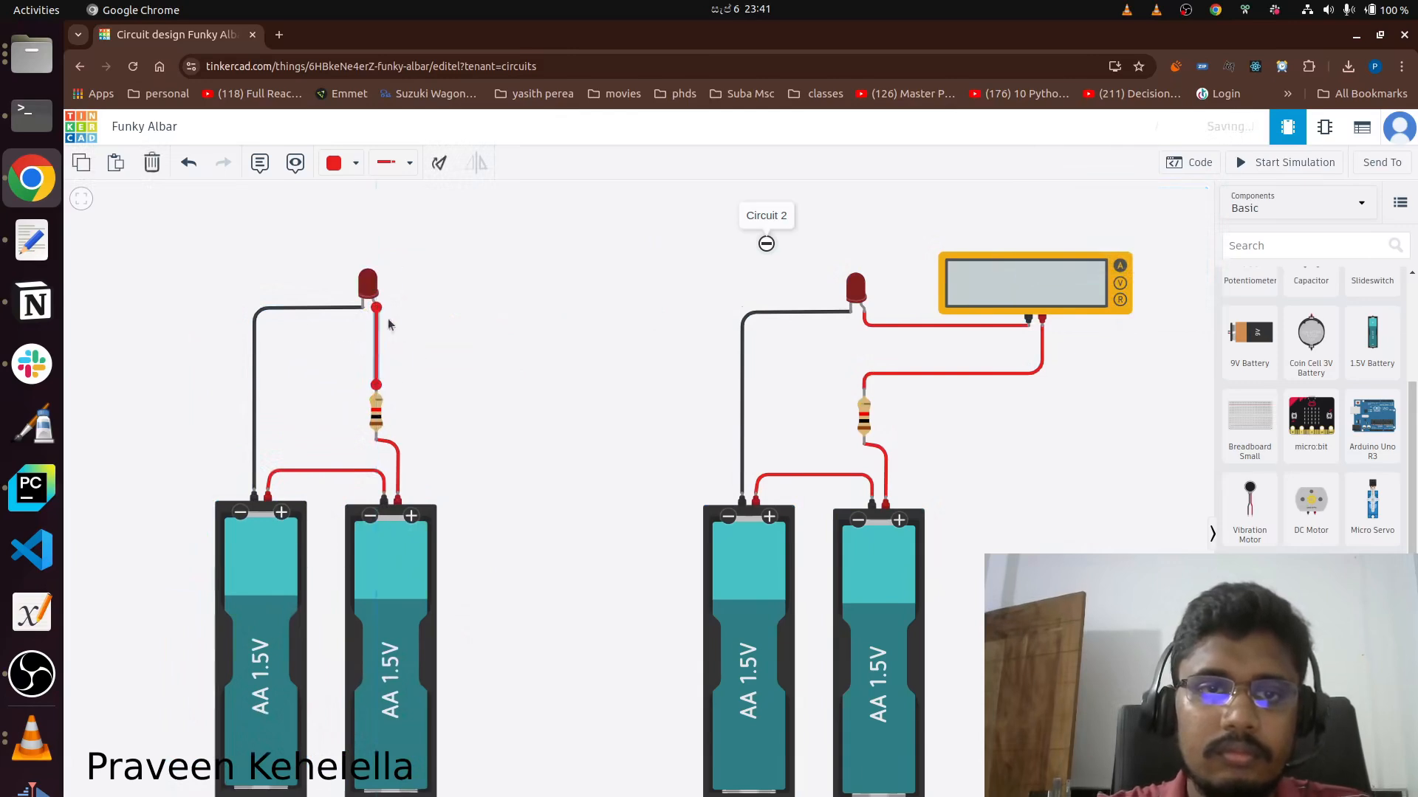
{"action": "left_click", "coordinate": [376, 304]}
Run the simulation to compare the LEDs of both circuits, stop it, and start it again.
{"action": "left_click", "coordinate": [1288, 162]}
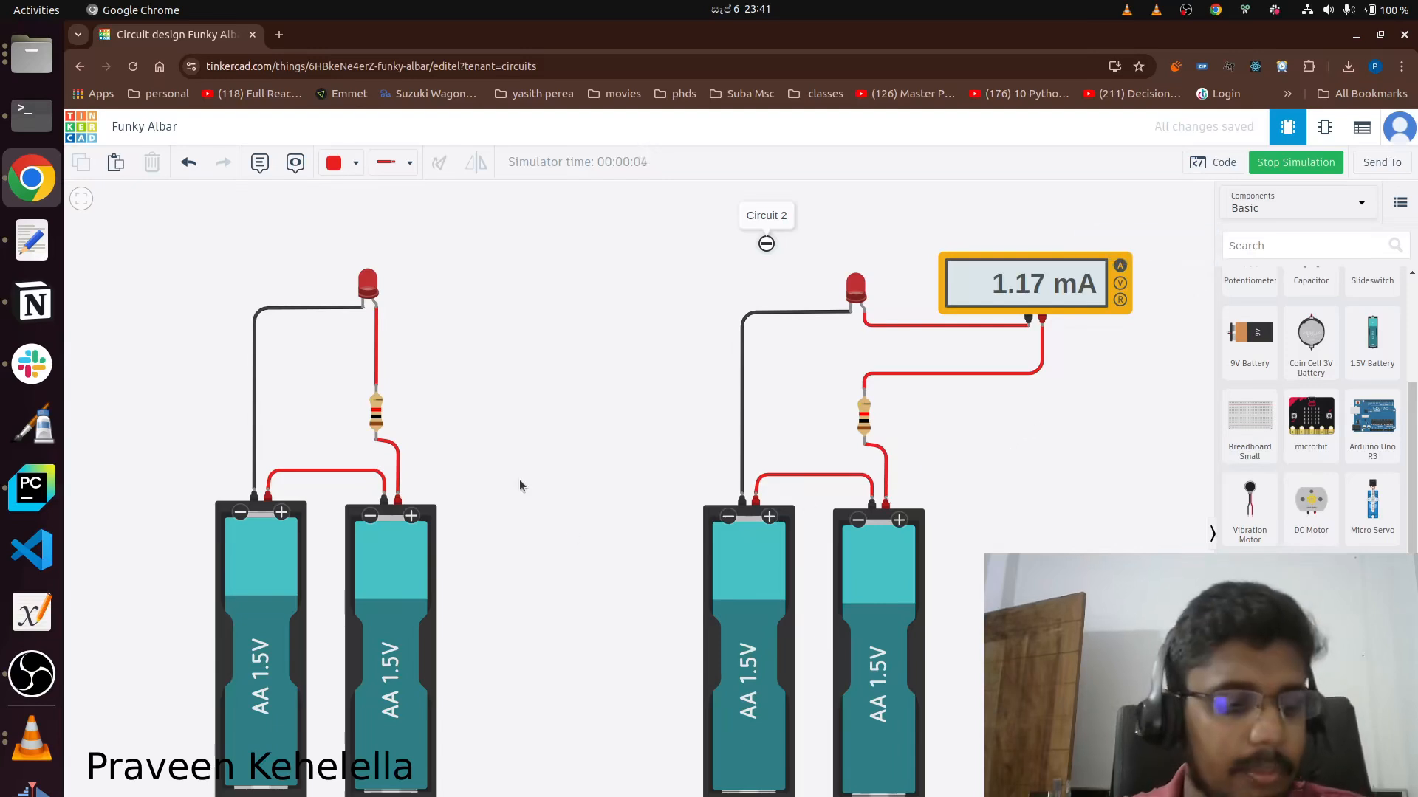
{"action": "left_click", "coordinate": [1296, 163]}
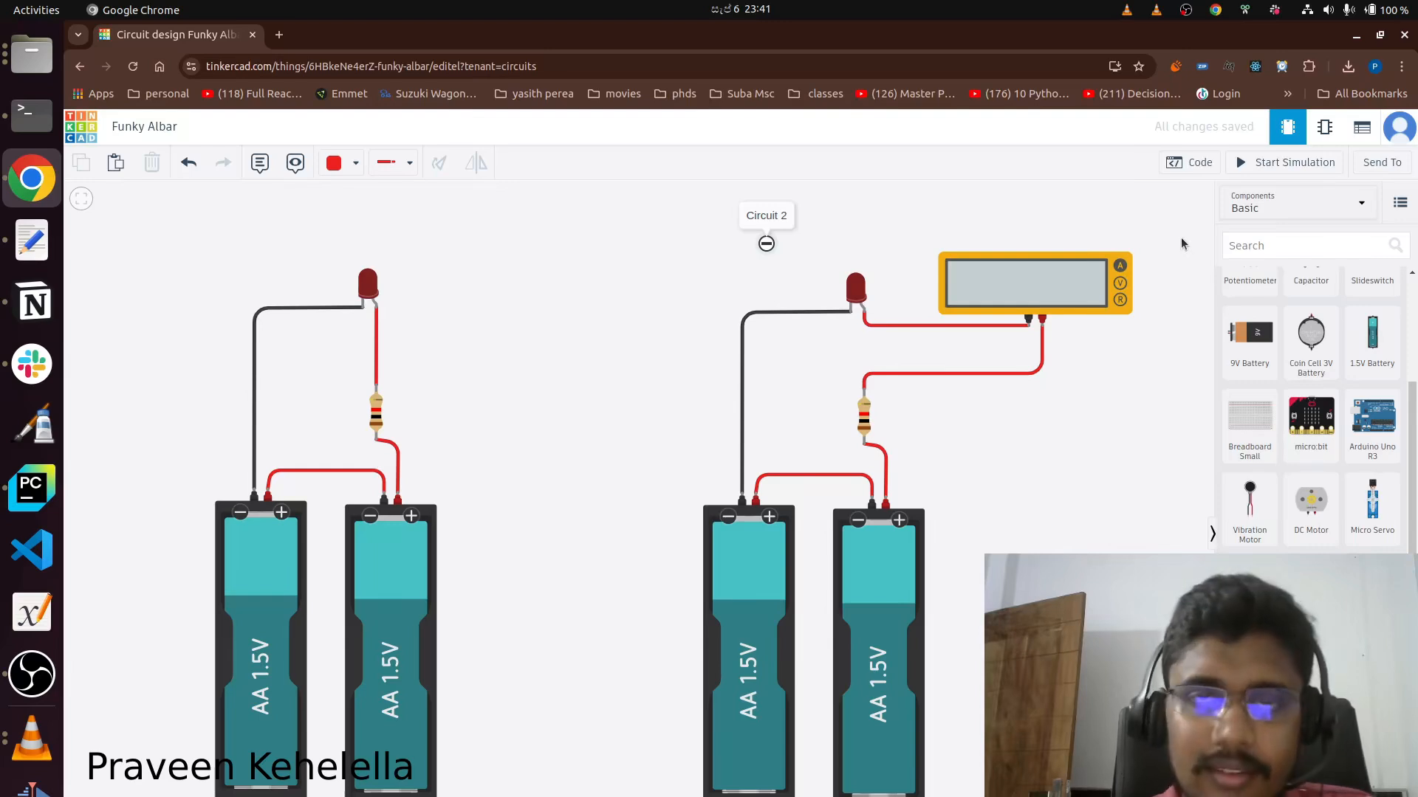
{"action": "left_click", "coordinate": [1257, 170]}
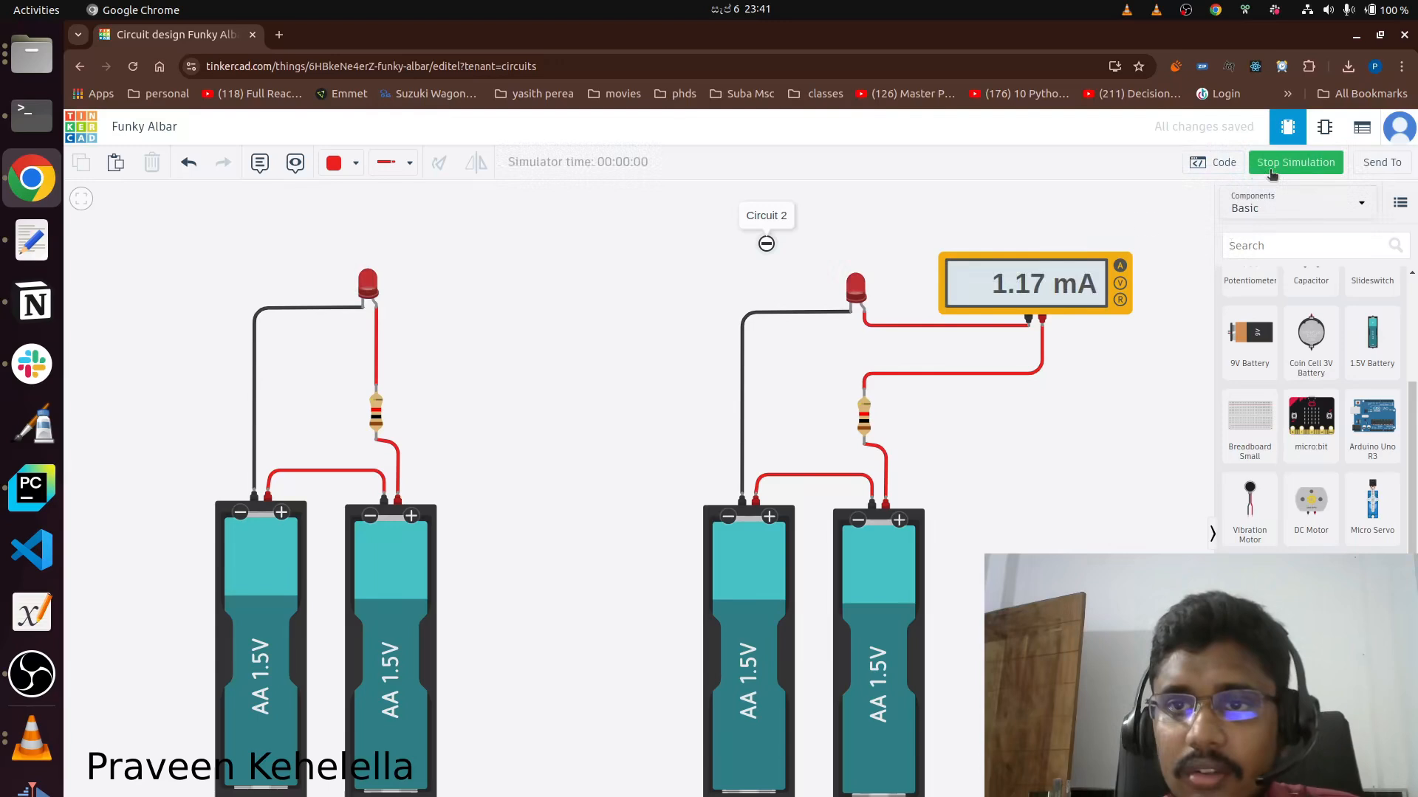
Set the Circuit 2 resistor to 500 Ω while the simulation runs.
{"action": "left_click", "coordinate": [865, 424]}
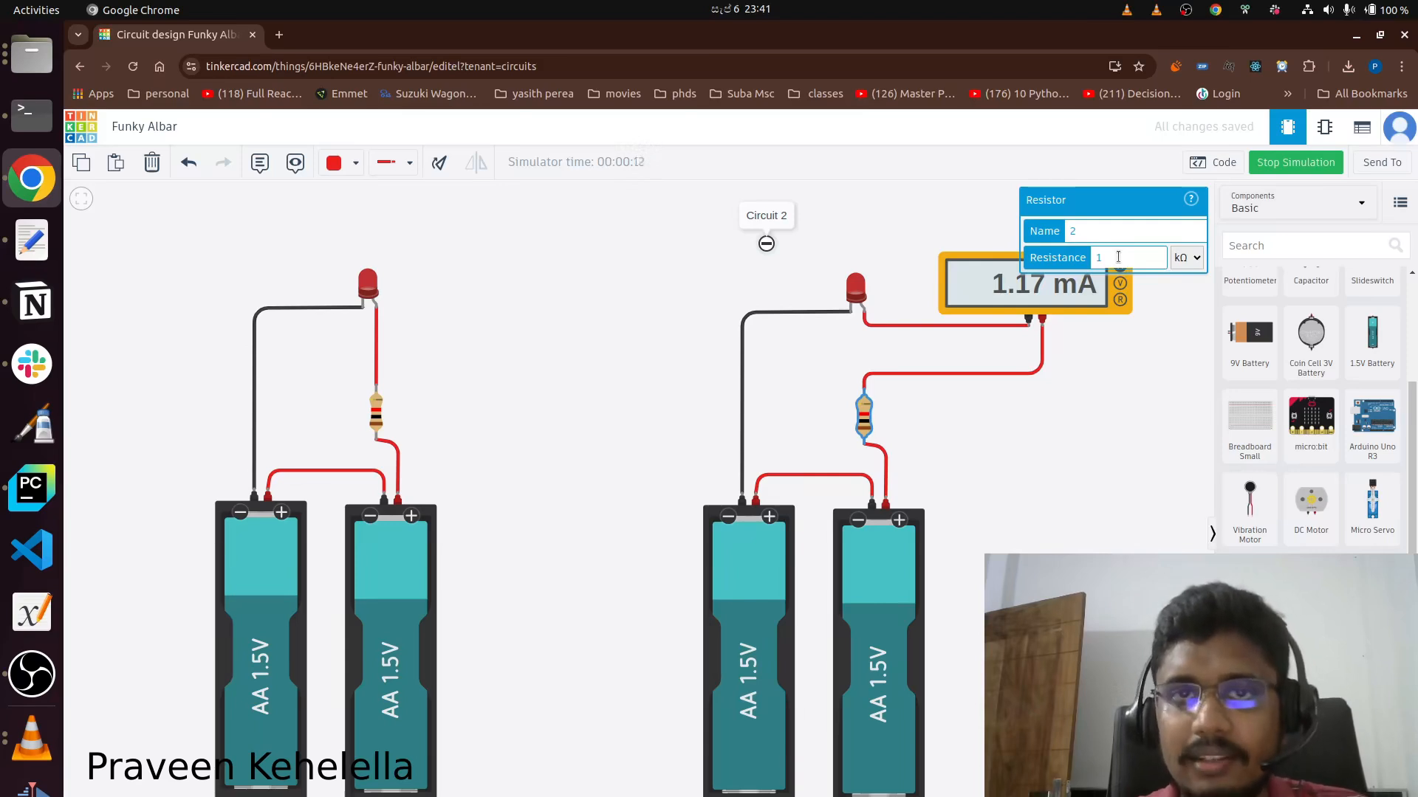
{"action": "key", "text": "BackSpace"}
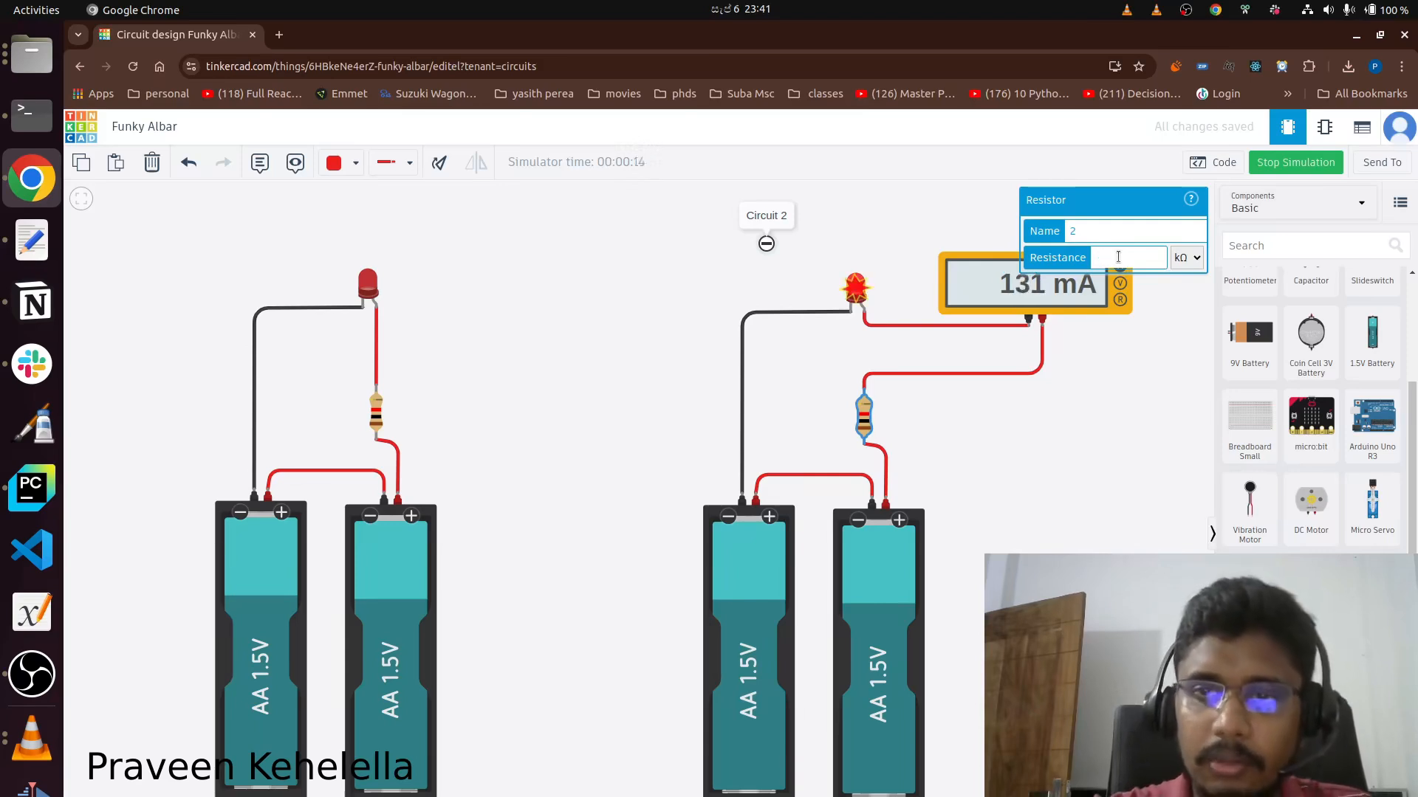
{"action": "type", "text": "500"}
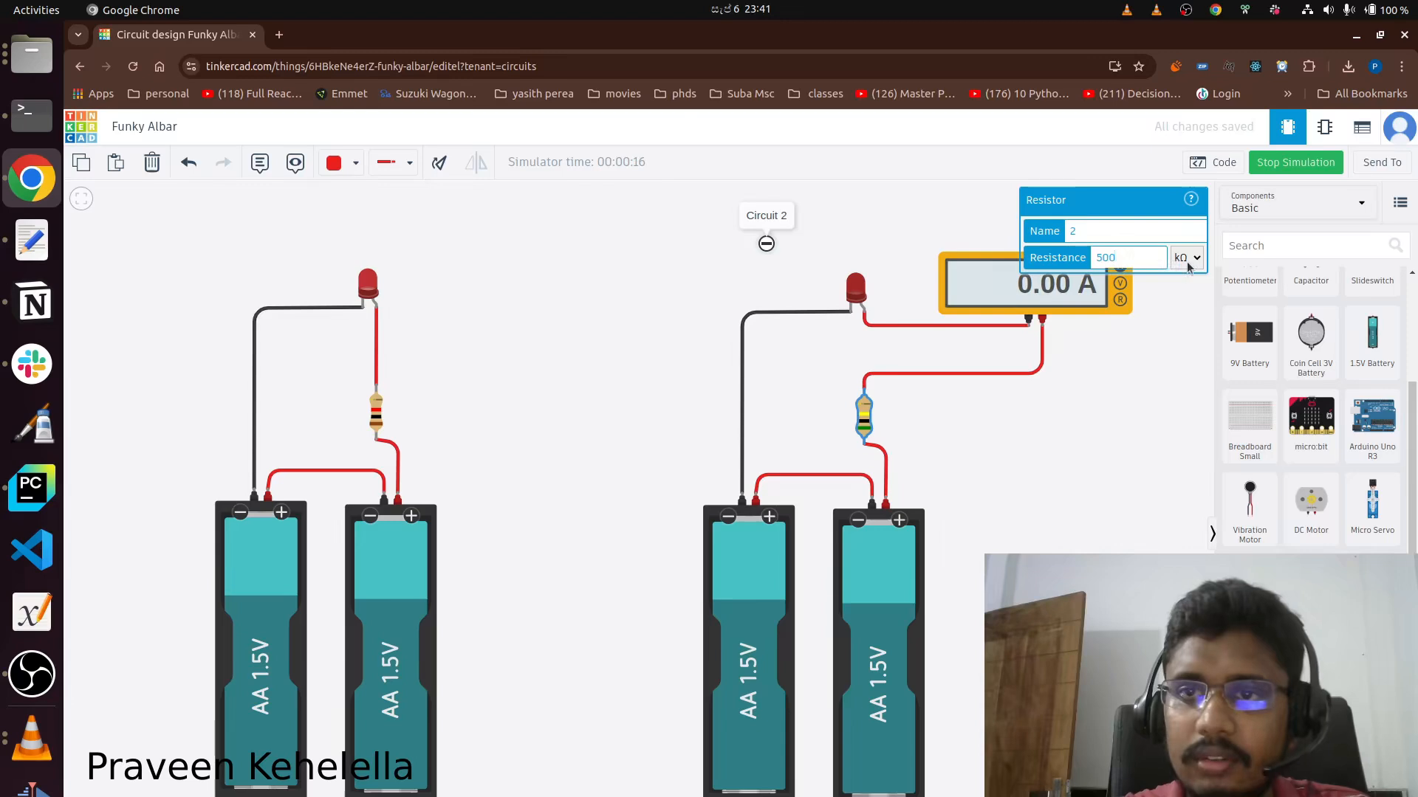
{"action": "left_click", "coordinate": [1187, 258]}
{"action": "left_click", "coordinate": [1181, 363]}
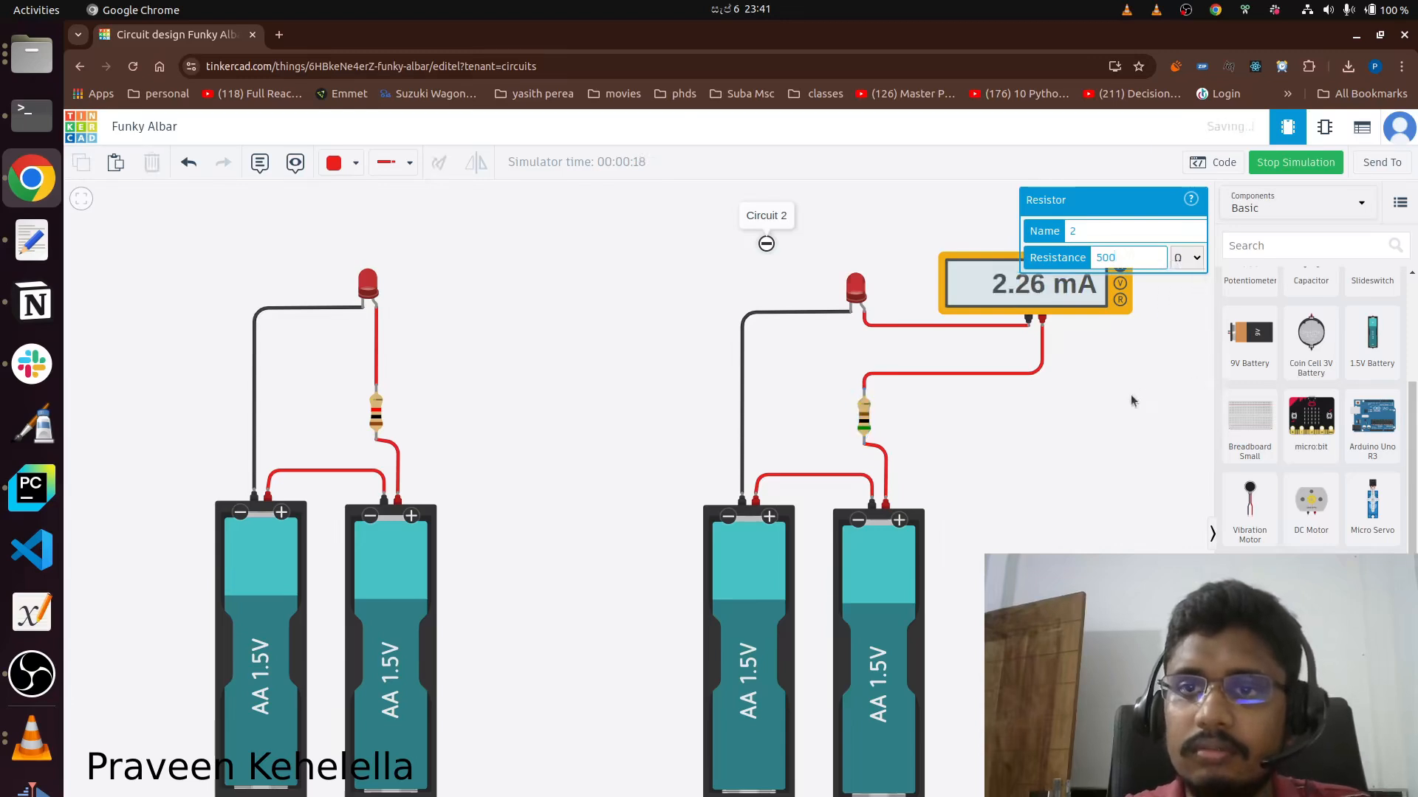
{"action": "left_click", "coordinate": [1130, 395]}
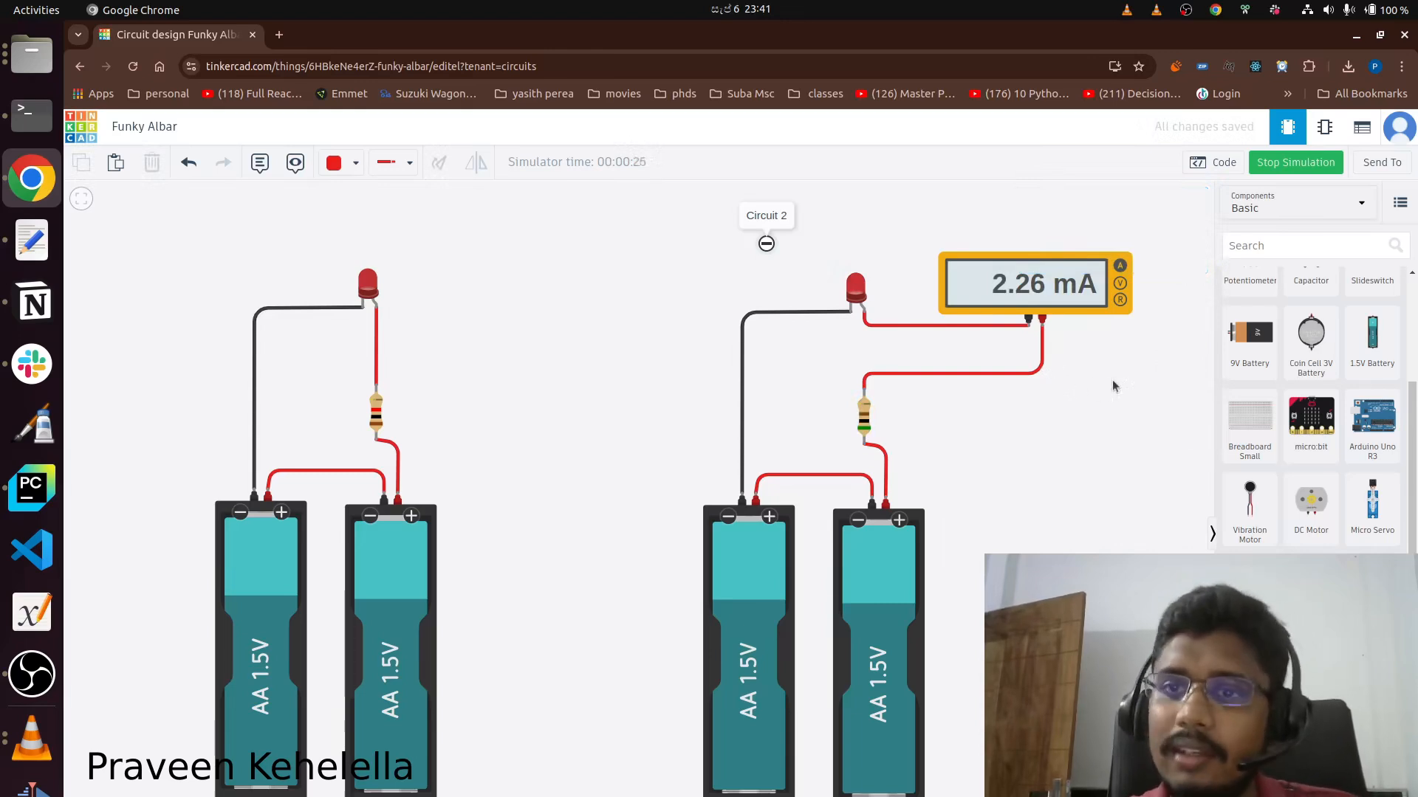
Lower the Circuit 2 resistor to 5 Ω and read the warning on its LED.
{"action": "left_click", "coordinate": [866, 419]}
{"action": "key", "text": "BackSpace"}
{"action": "key", "text": "BackSpace"}
{"action": "left_click", "coordinate": [1159, 393]}
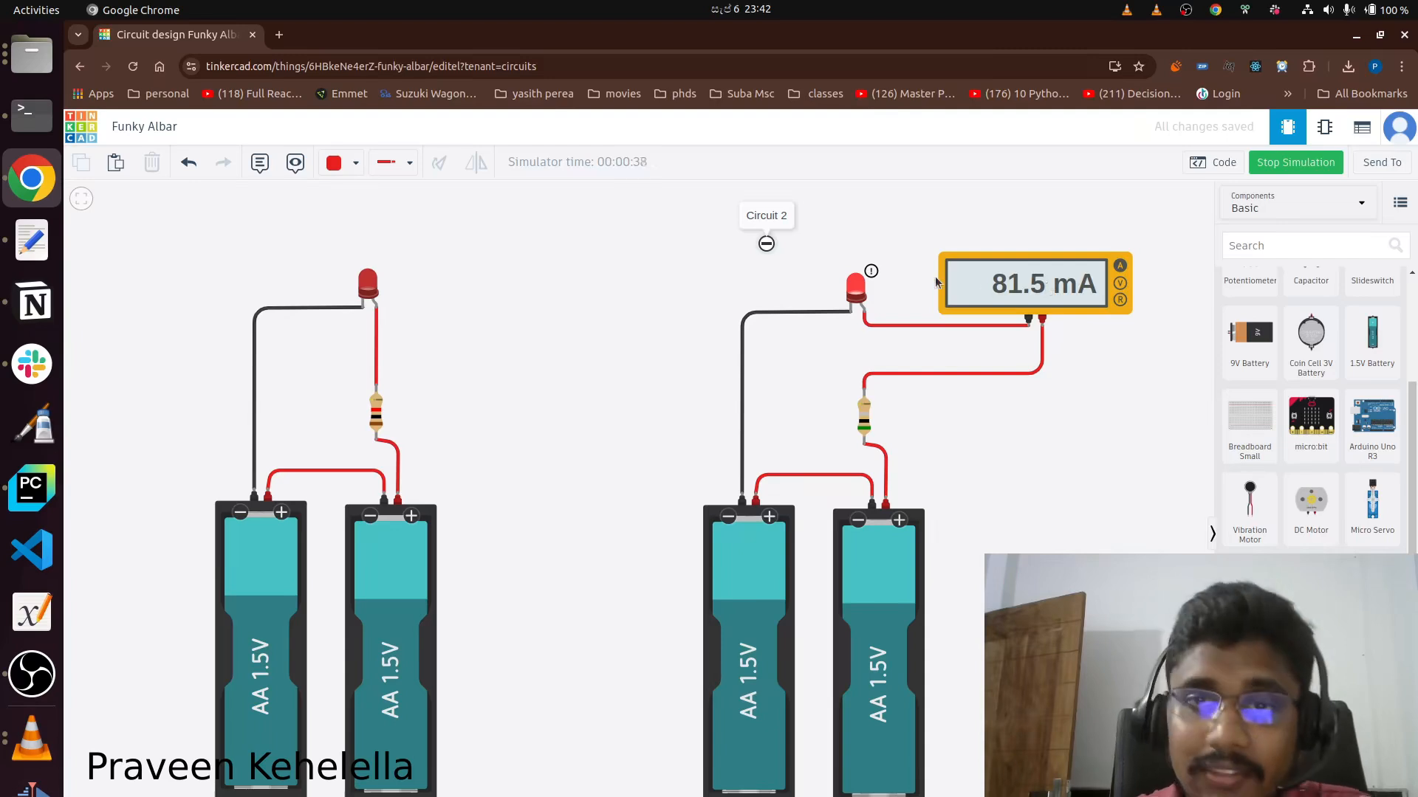
{"action": "mouse_move", "coordinate": [857, 291]}
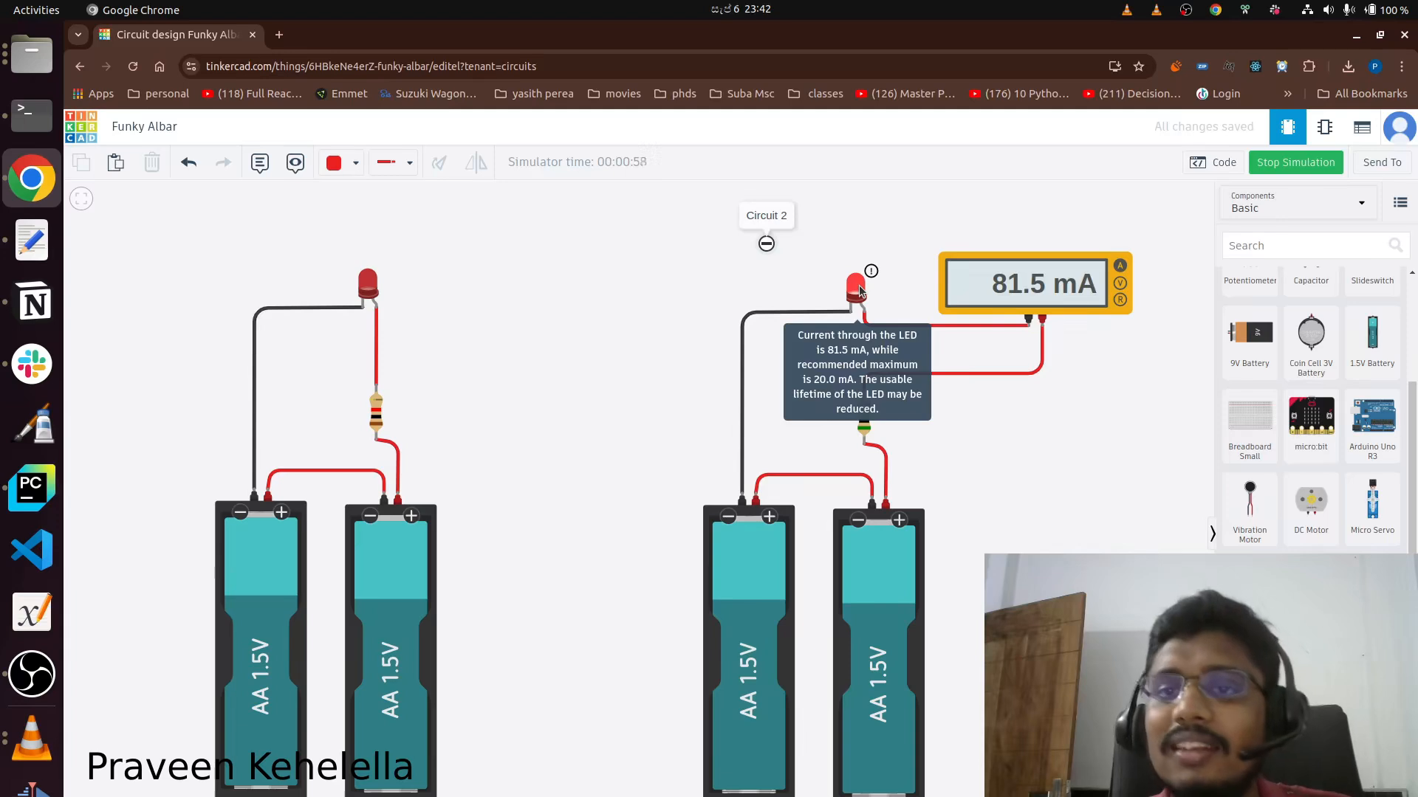
Set the Circuit 2 resistor to 50 Ω and compare its LED with the one in the copied circuit.
{"action": "left_click", "coordinate": [863, 425]}
{"action": "double_click", "coordinate": [1121, 259]}
{"action": "left_click", "coordinate": [1121, 260]}
{"action": "type", "text": "0"}
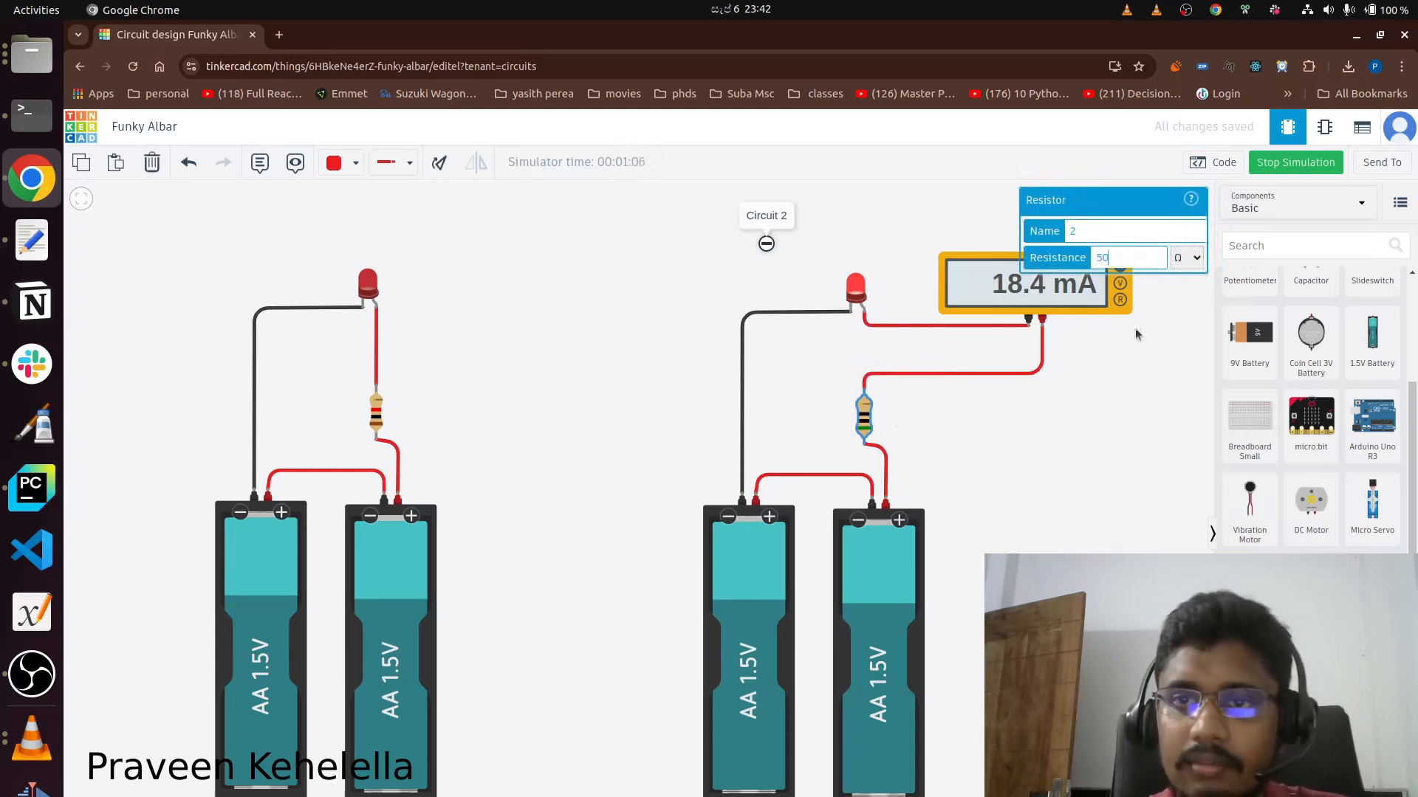
{"action": "left_click", "coordinate": [1131, 418]}
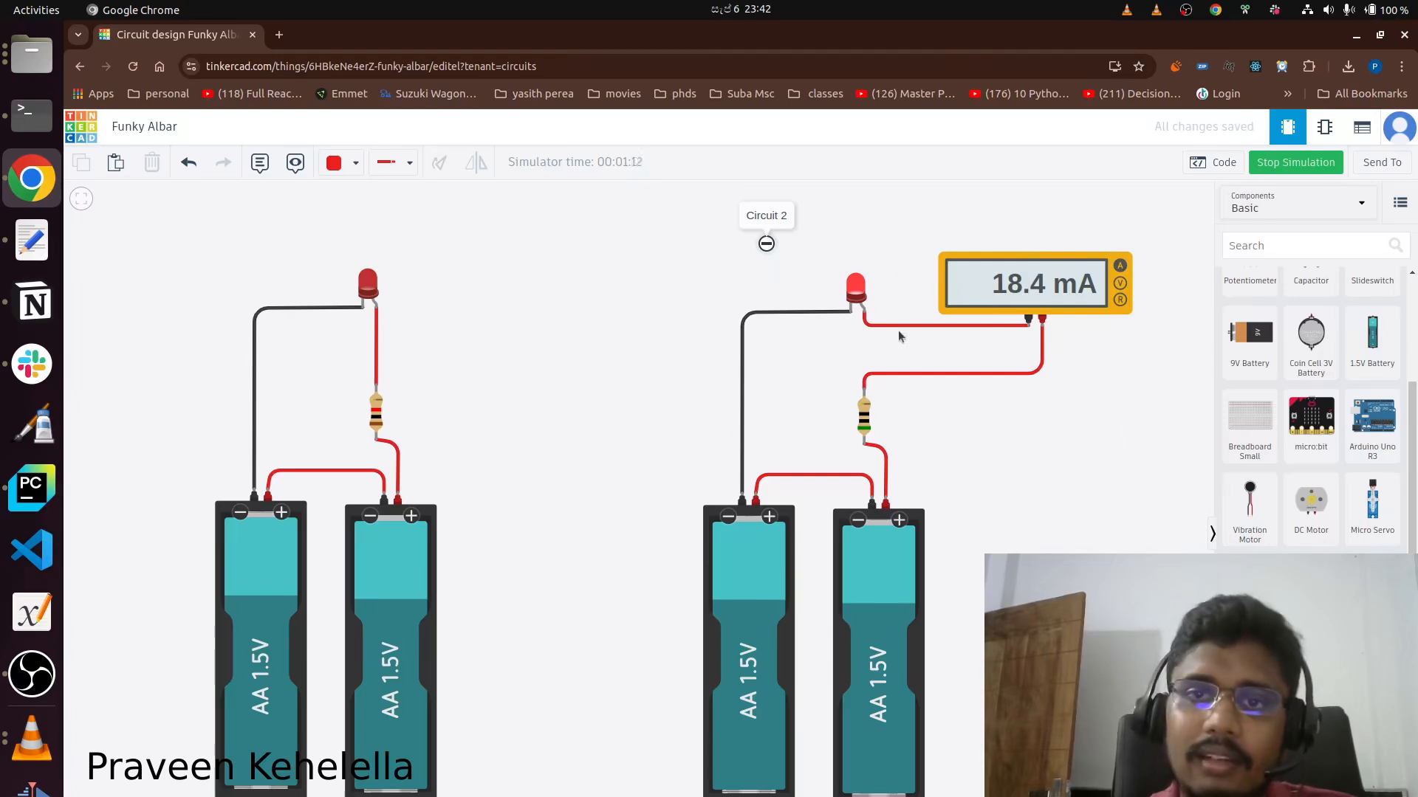
{"action": "left_click_drag", "start_coordinate": [198, 333], "coordinate": [216, 253]}
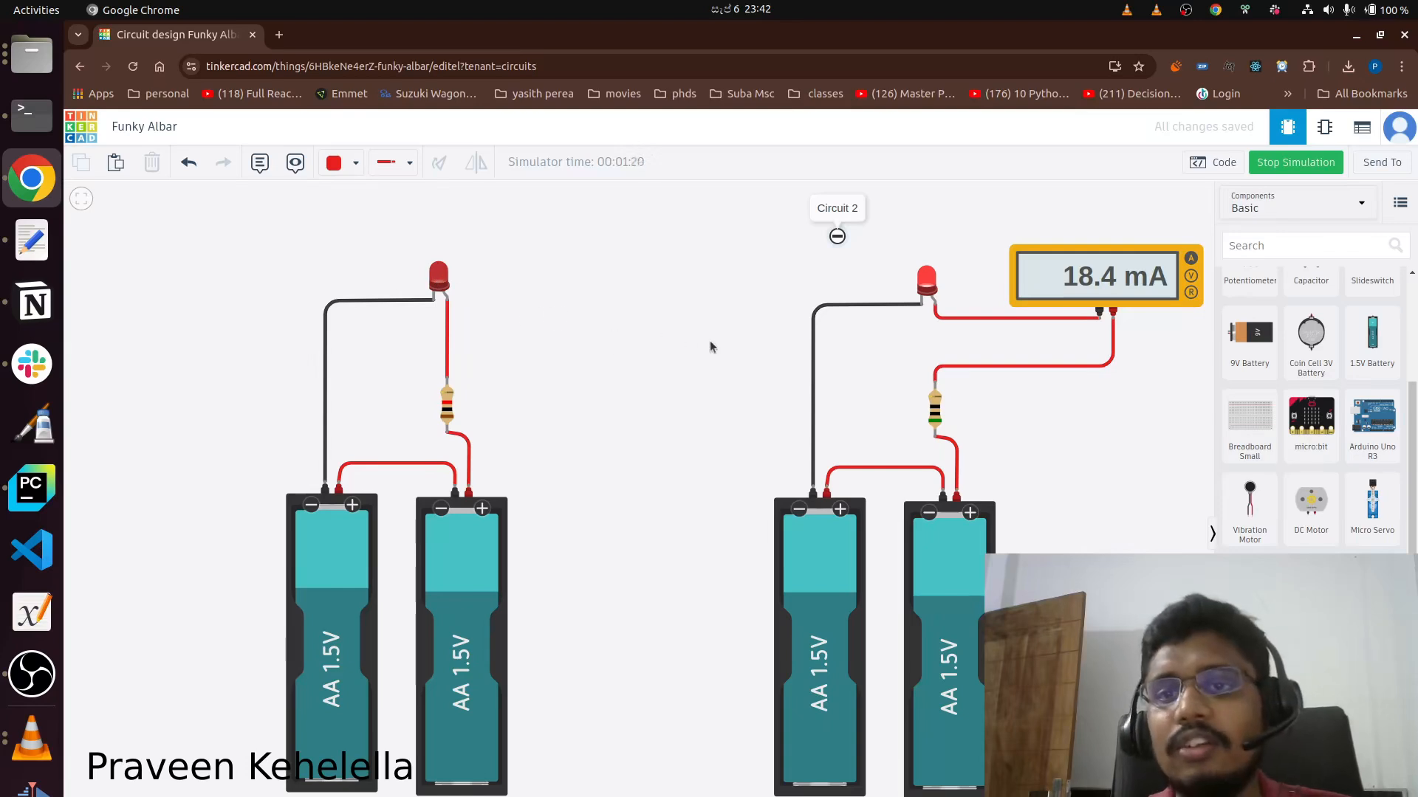
{"action": "left_click_drag", "start_coordinate": [711, 347], "coordinate": [628, 357]}
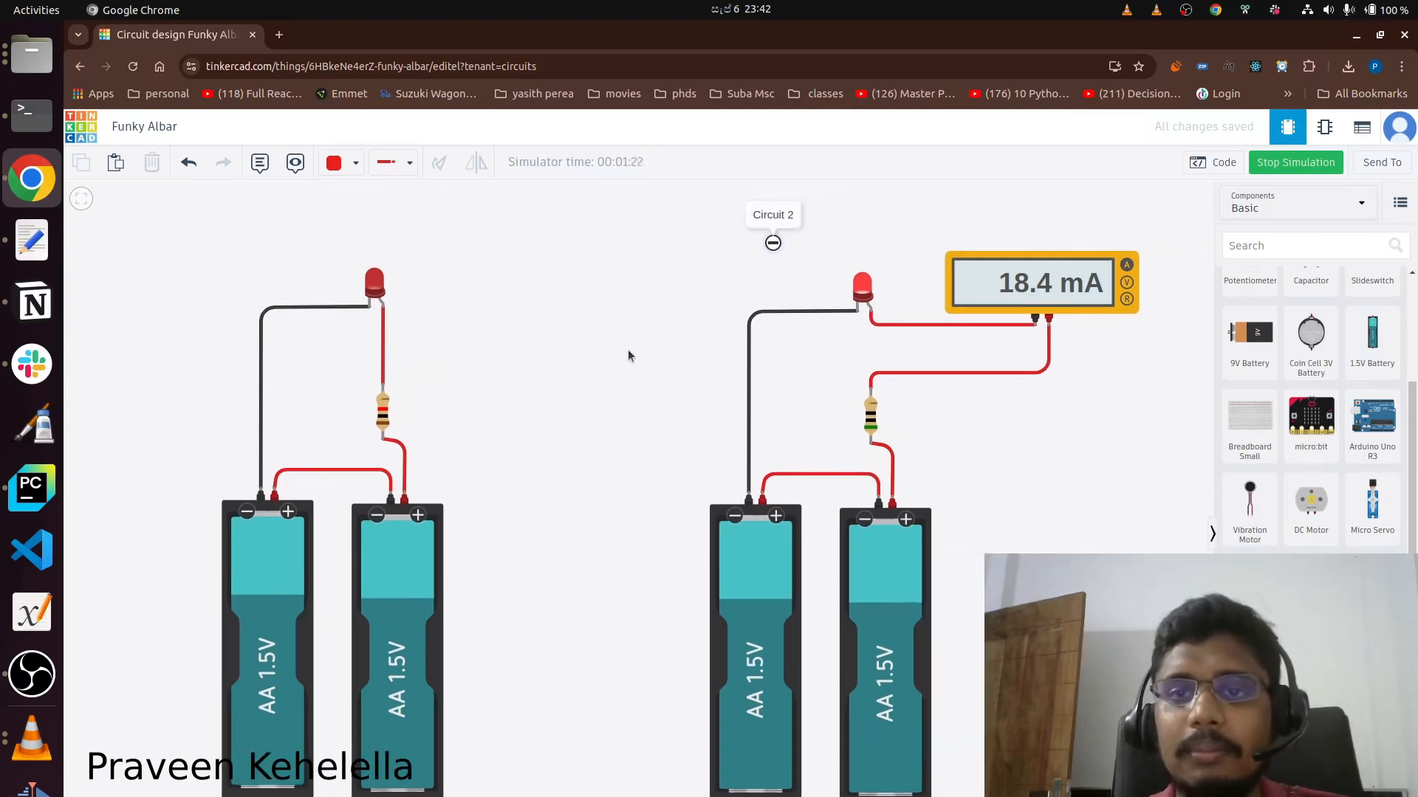